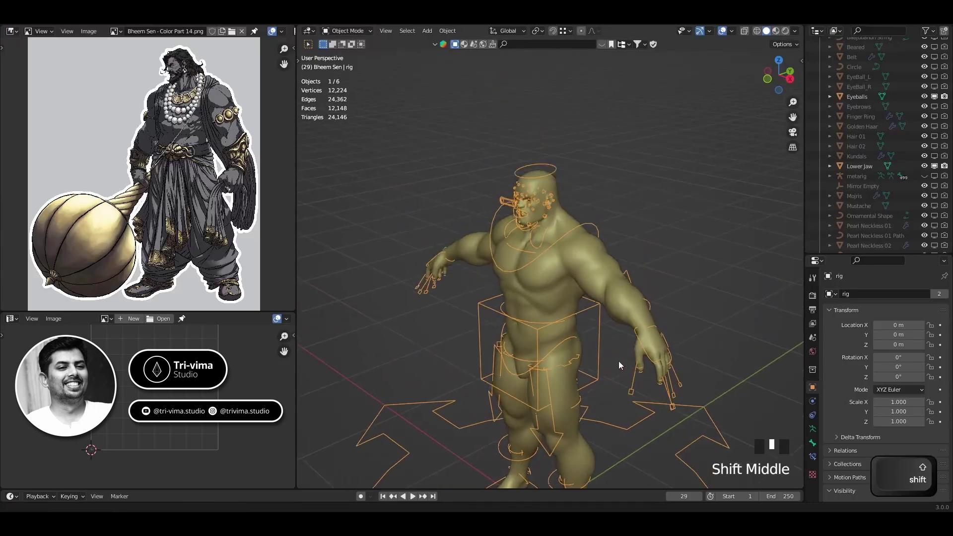
Step: Examine the face rig controls up close and inspect the Eyeballs object through the head with X-ray
scroll(515, 245, up, 2)
scroll(516, 245, up, 5)
shift+middle_drag(518, 245, 517, 246)
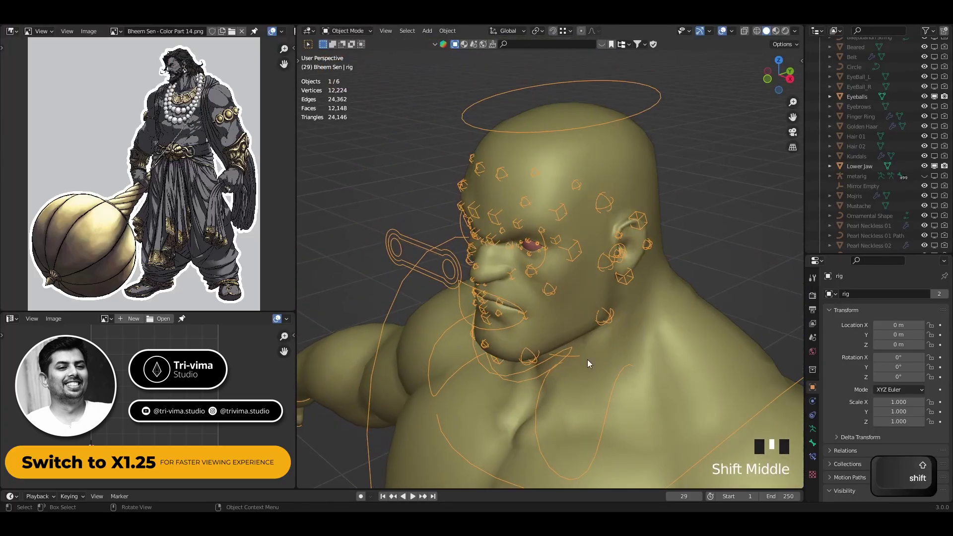
middle_drag(587, 362, 544, 360)
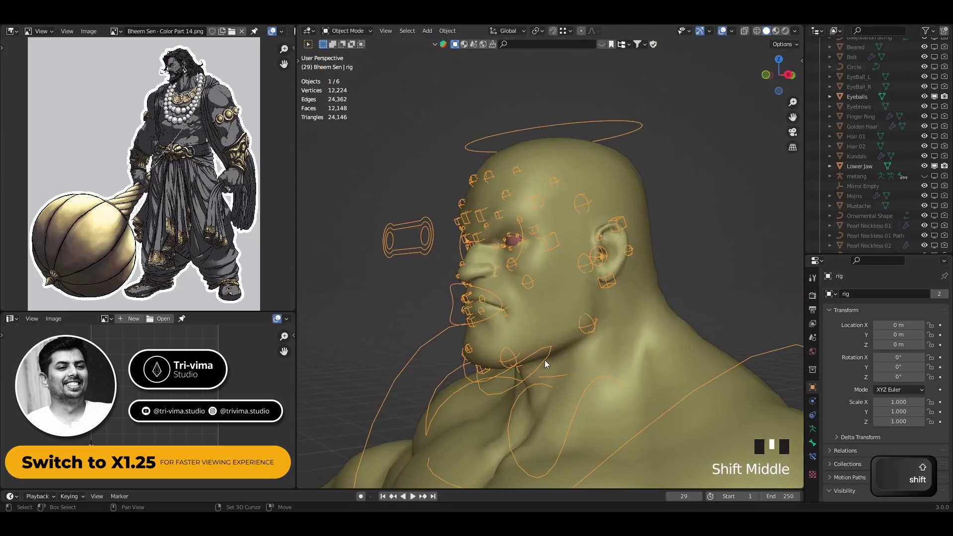
scroll(491, 249, up, 4)
shift+middle_drag(481, 243, 500, 288)
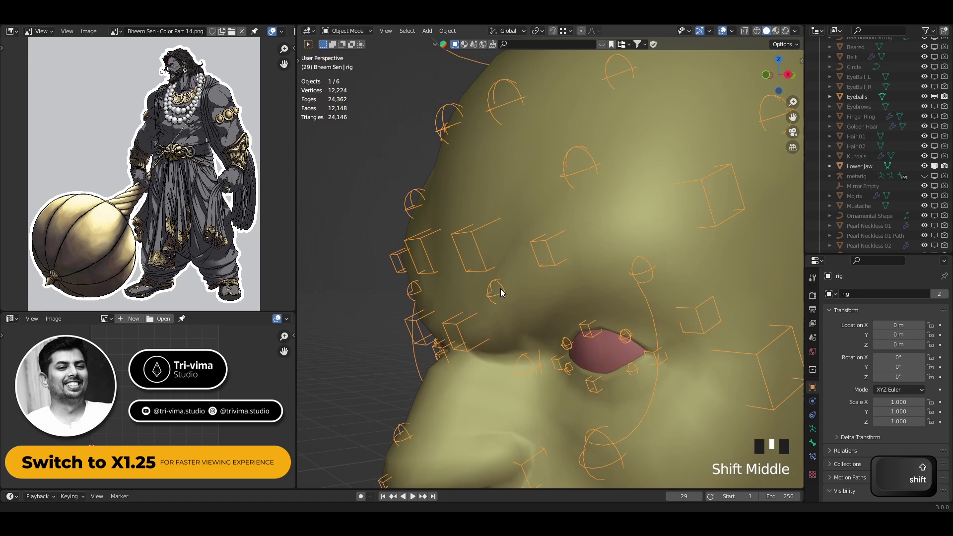
click(589, 354)
click(593, 354)
click(593, 354)
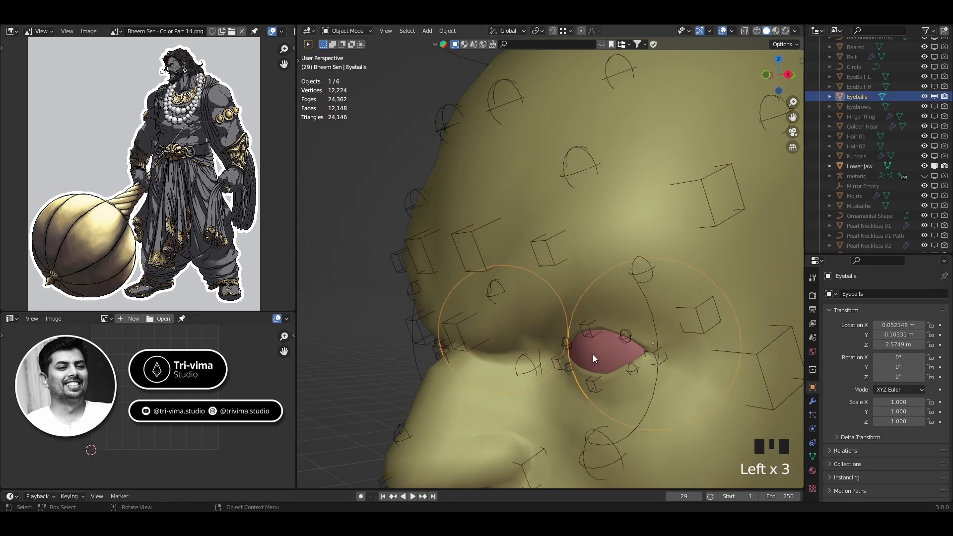
key(alt+z)
scroll(593, 355, up, 2)
shift+middle_drag(601, 364, 575, 330)
scroll(510, 260, down, 2)
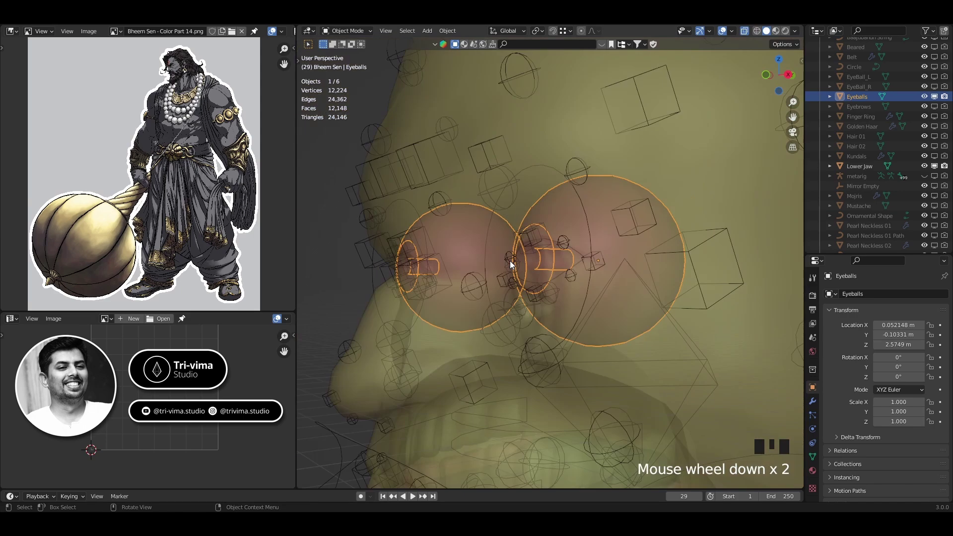
key(alt+z)
Step: Select the rig together with Bheem Sen Body Mesh and clear the parent while keeping the transformation
scroll(510, 263, down, 1)
shift+middle_drag(608, 389, 513, 197)
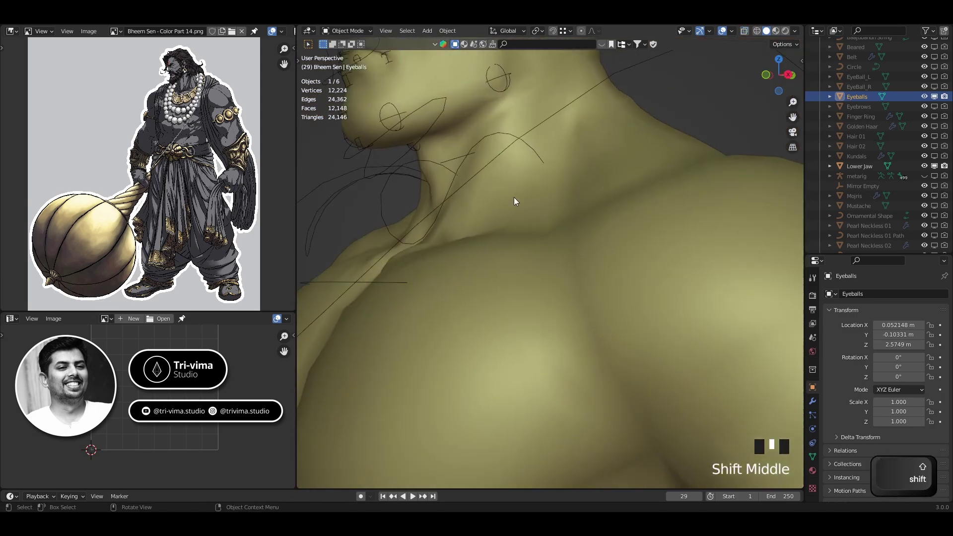
scroll(514, 198, down, 6)
shift+middle_drag(514, 325, 537, 401)
scroll(495, 257, up, 4)
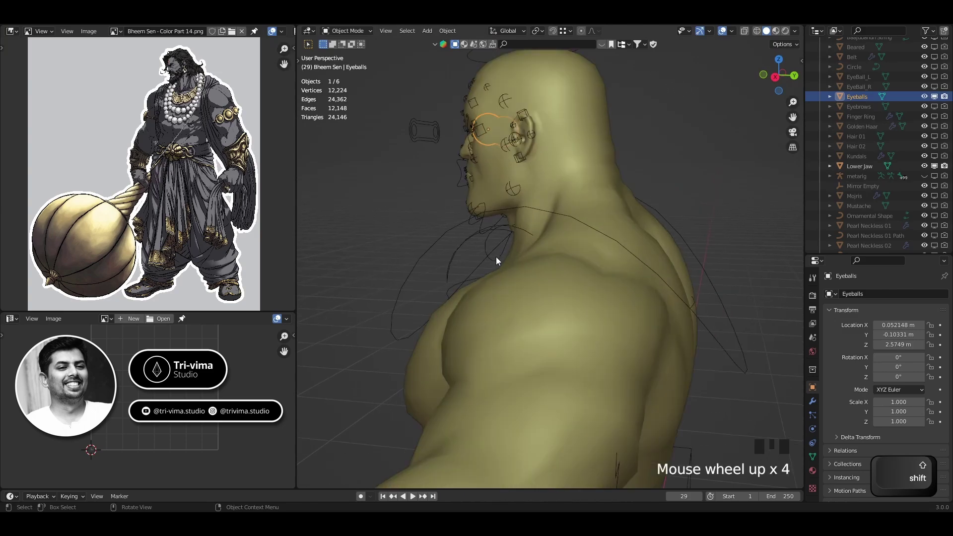
shift+middle_drag(495, 257, 493, 331)
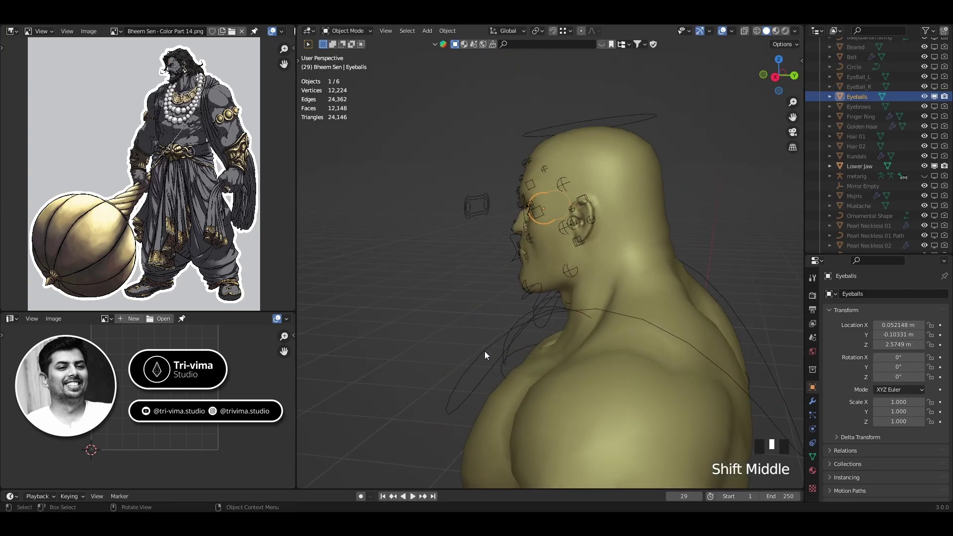
click(484, 353)
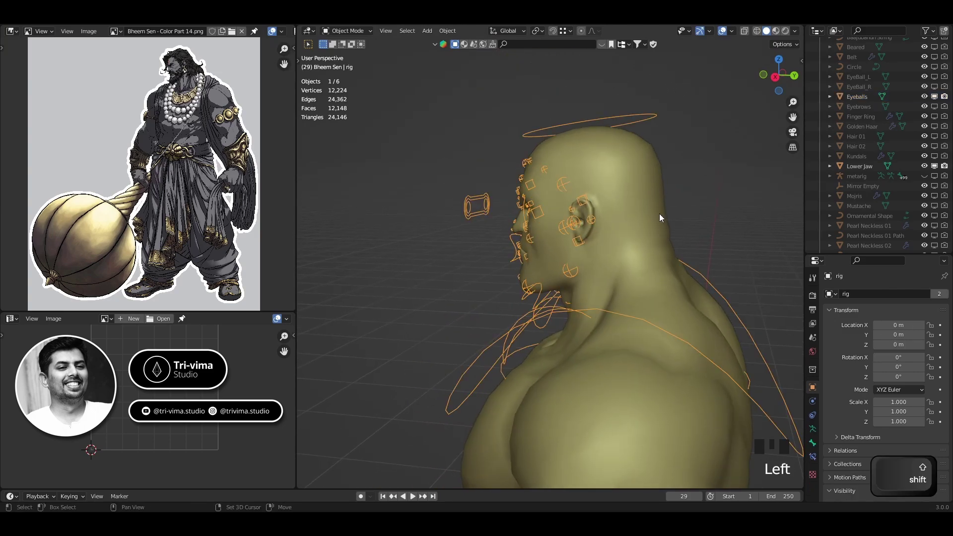
shift+click(639, 178)
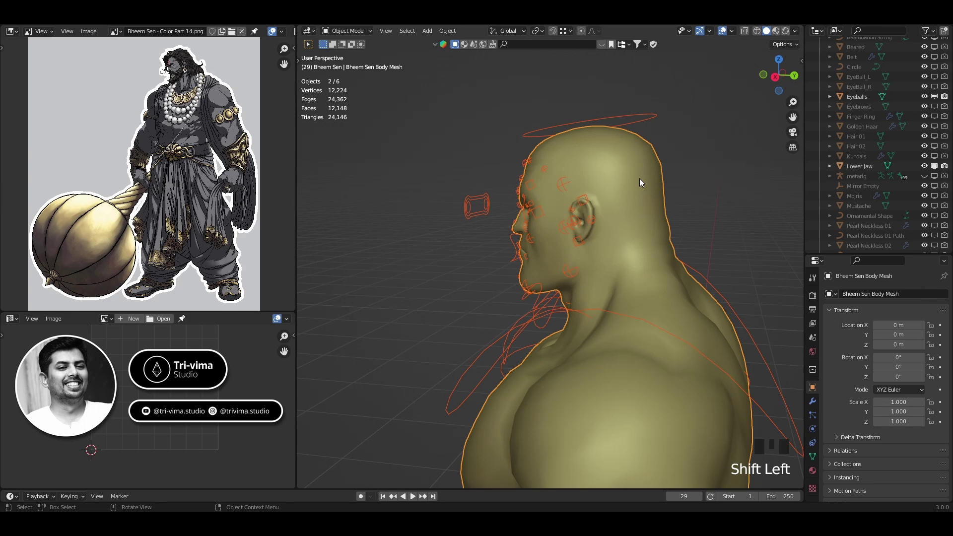
right_click(639, 178)
mouse_move(617, 320)
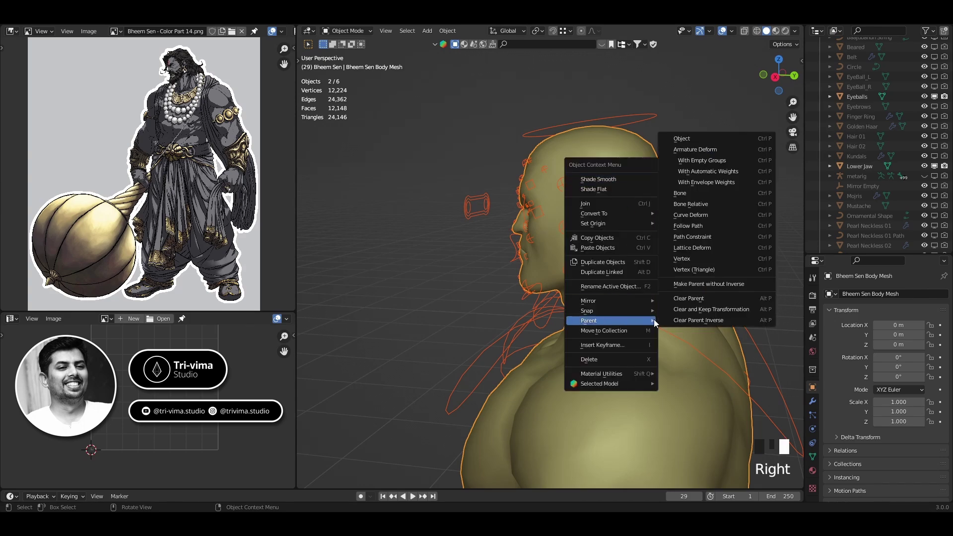
click(710, 310)
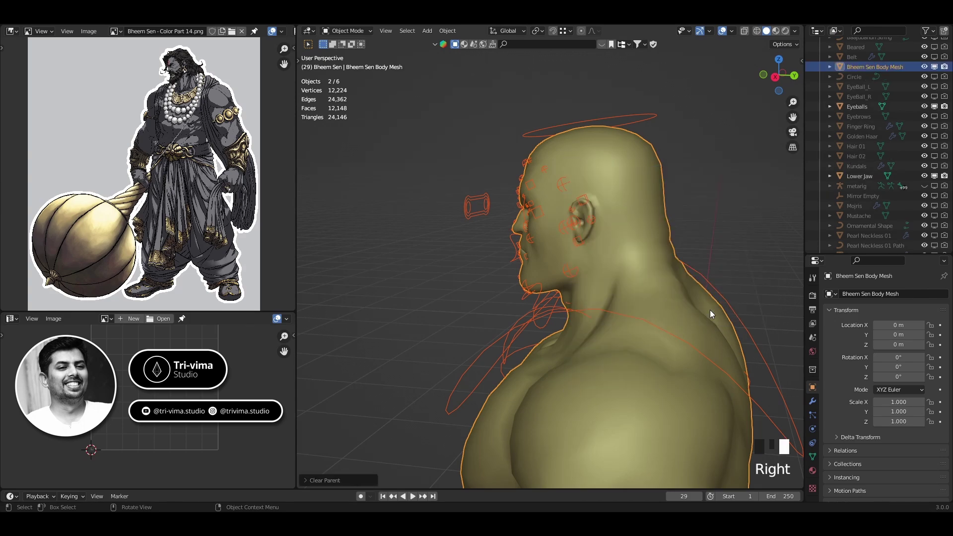
Step: Delete the generated rig and make the metarig visible in the viewport
click(482, 354)
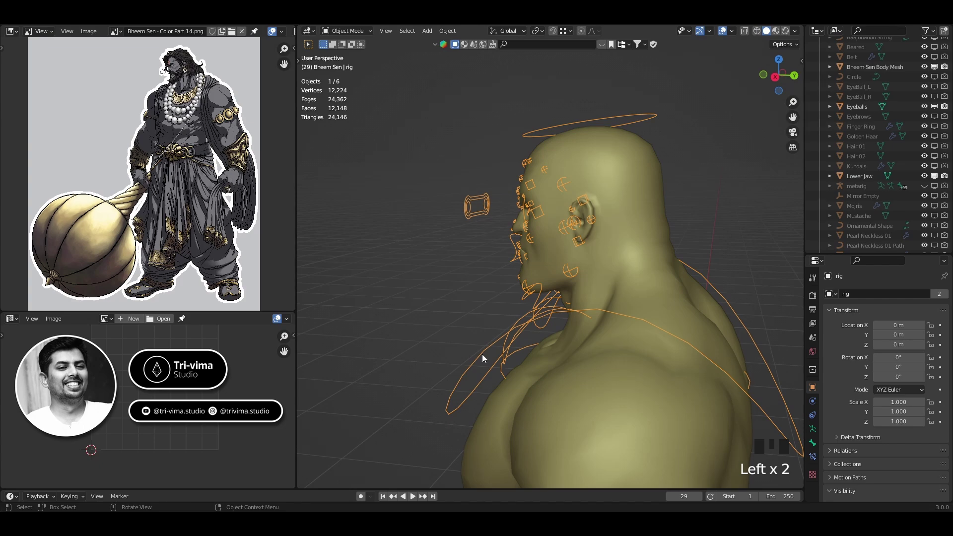
key(Delete)
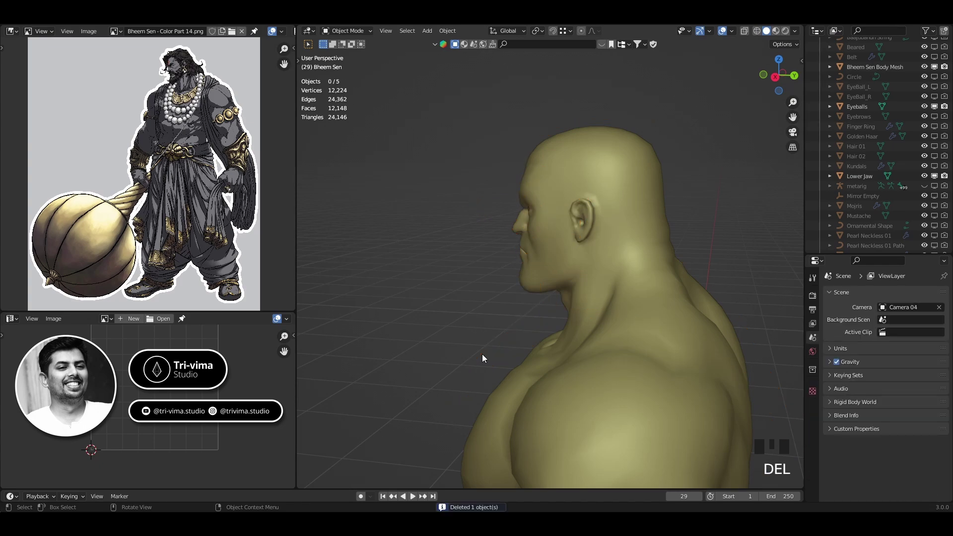
shift+middle_drag(469, 358, 434, 261)
scroll(434, 261, down, 3)
shift+middle_drag(472, 401, 515, 361)
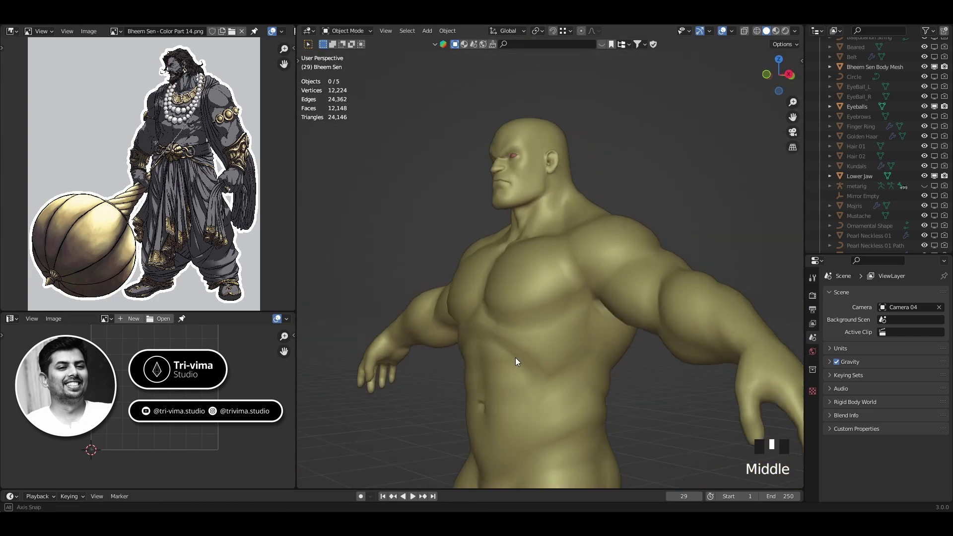
shift+middle_drag(566, 383, 576, 381)
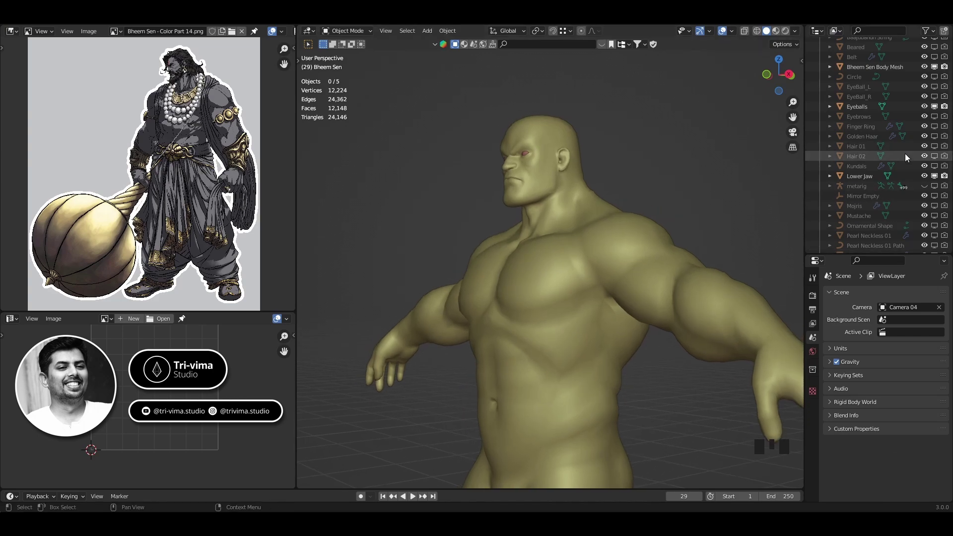
click(934, 186)
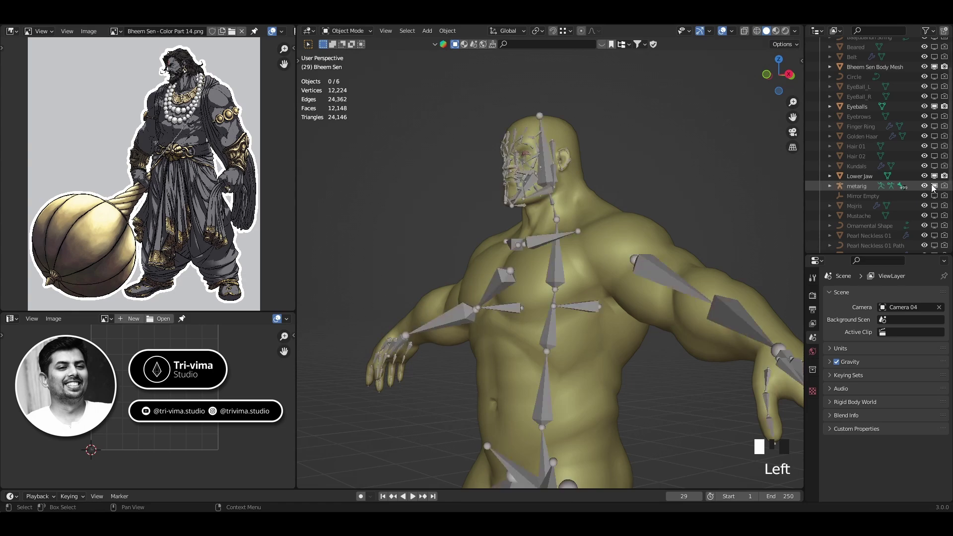
Step: Show the metarig and head in wireframe from the right orthographic view, close up on the eye
shift+middle_drag(522, 317, 539, 383)
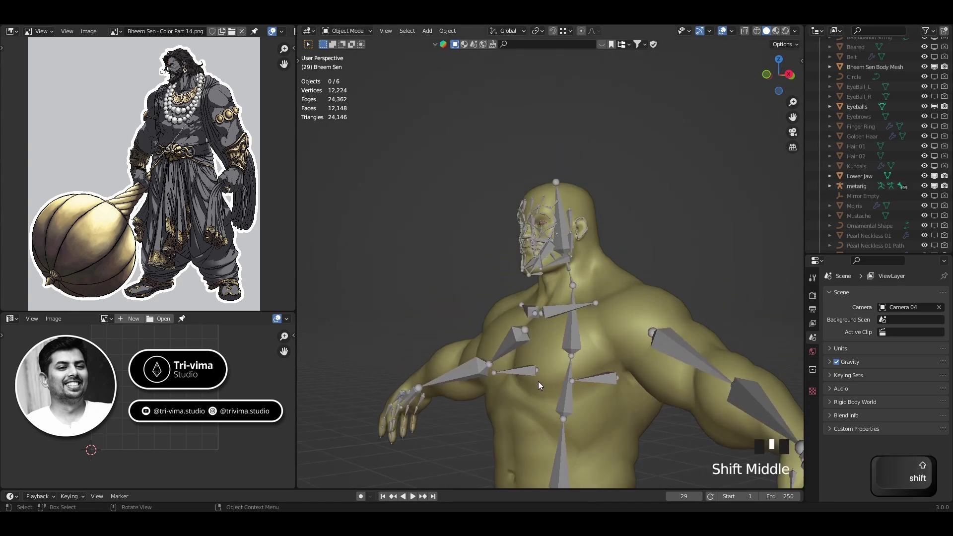
key(KP_3)
scroll(430, 231, up, 4)
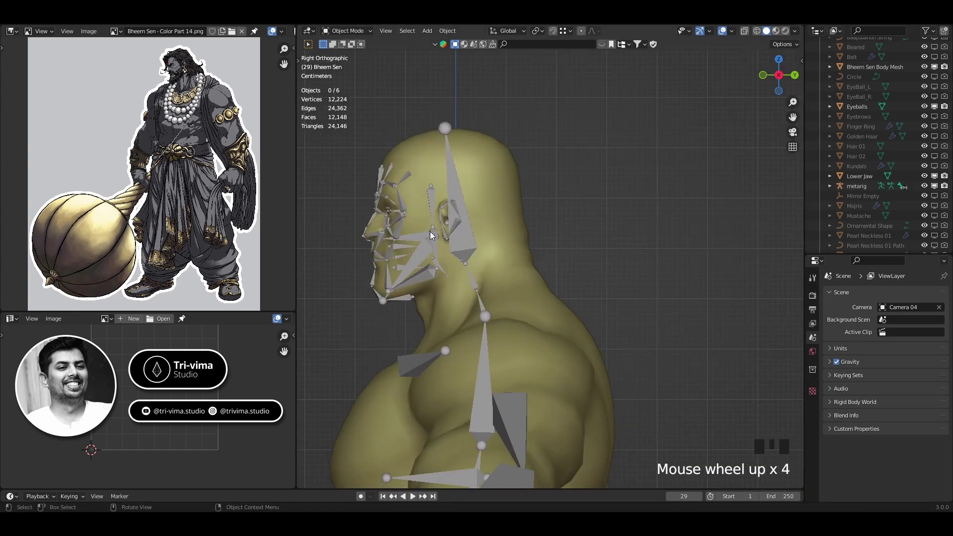
scroll(430, 231, up, 3)
shift+middle_drag(411, 276, 689, 353)
scroll(629, 391, up, 6)
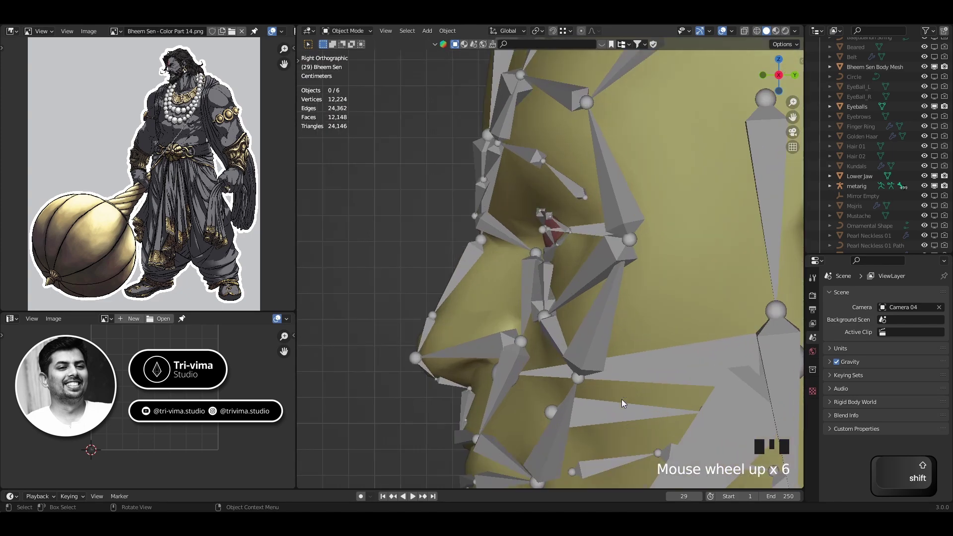
shift+middle_drag(621, 395, 576, 290)
scroll(570, 297, up, 1)
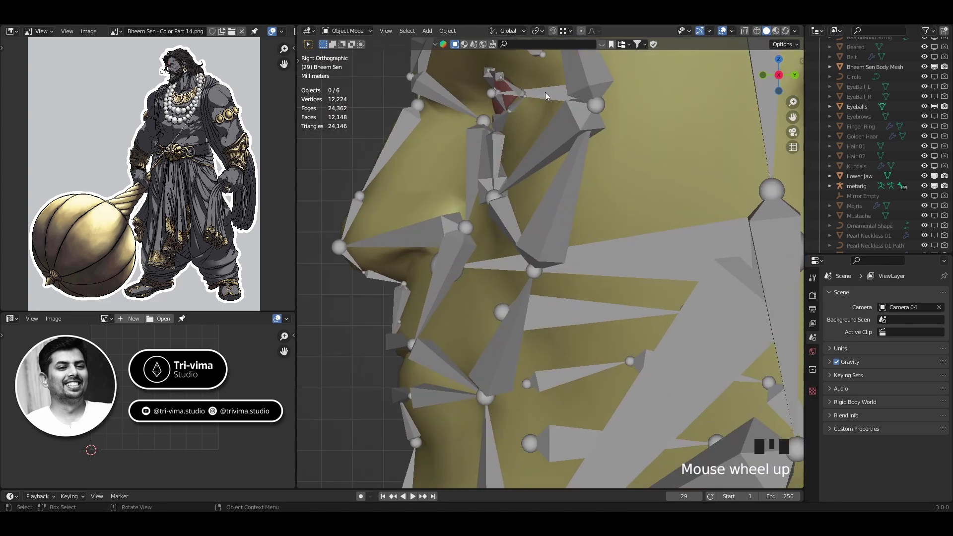
key(z)
click(466, 93)
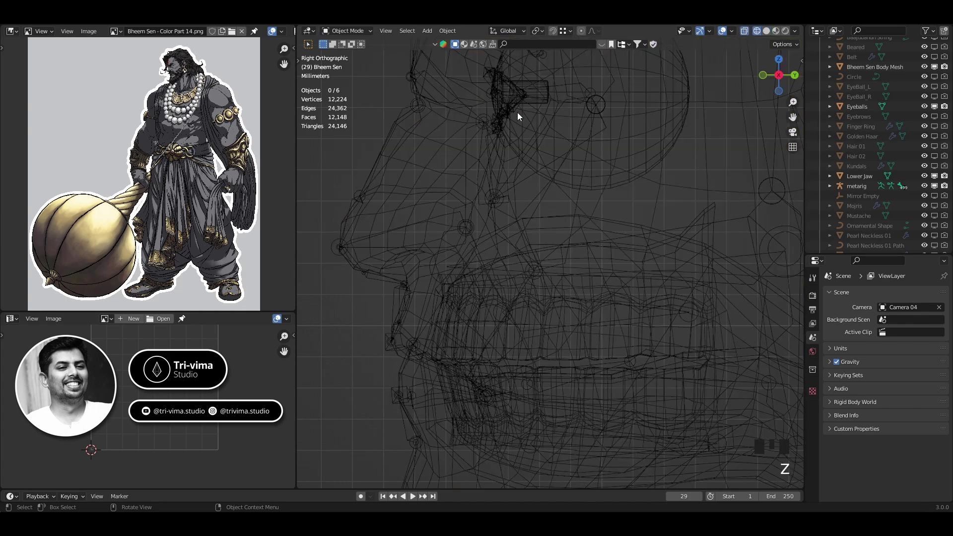
shift+middle_drag(517, 113, 544, 246)
scroll(558, 229, up, 4)
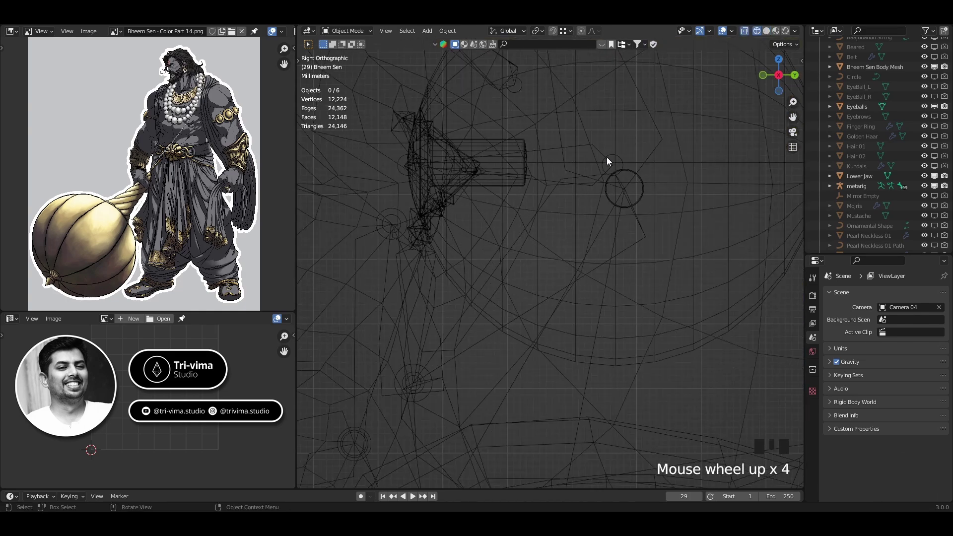
Step: Inspect the metarig in Edit Mode by selecting the eye.L bone's joint near the eyeball centre, and return to Object Mode
click(608, 157)
click(618, 129)
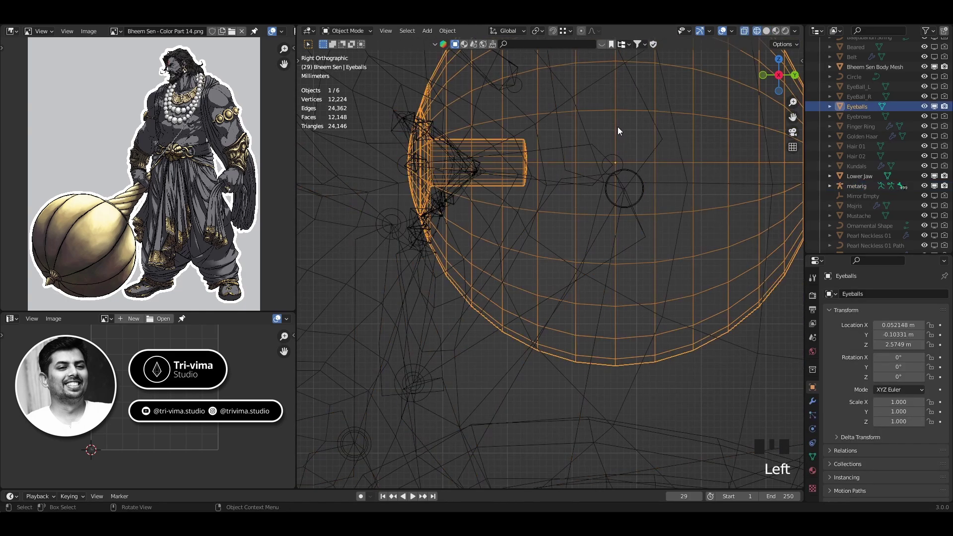
click(582, 145)
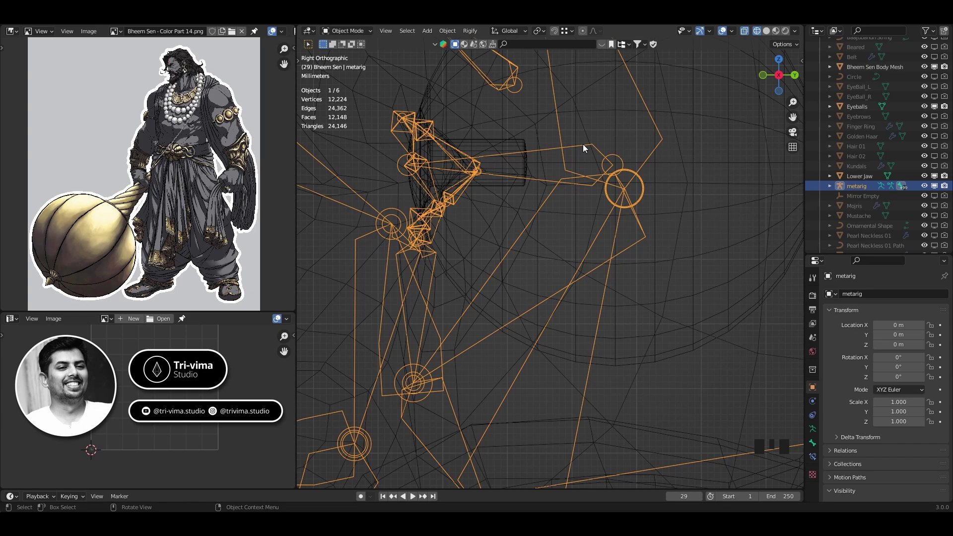
key(Tab)
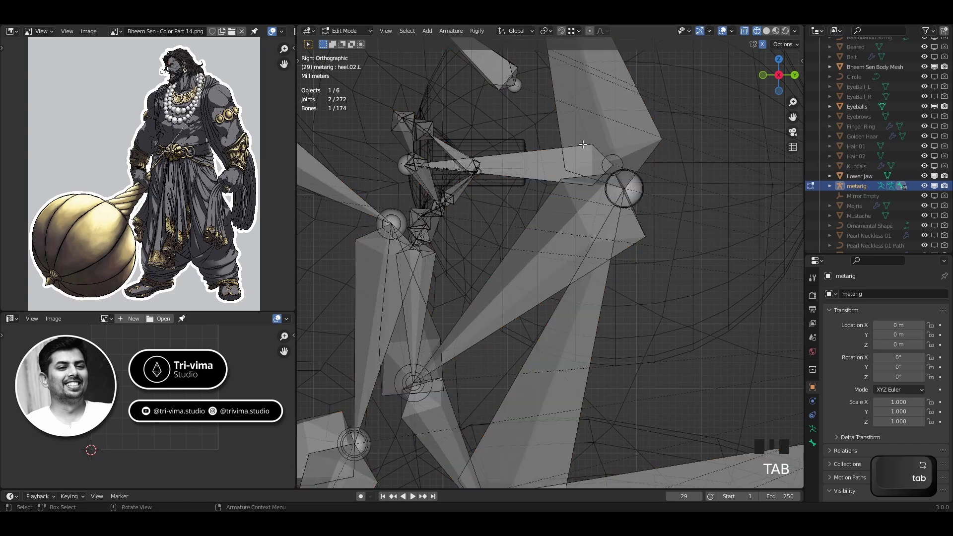
click(612, 163)
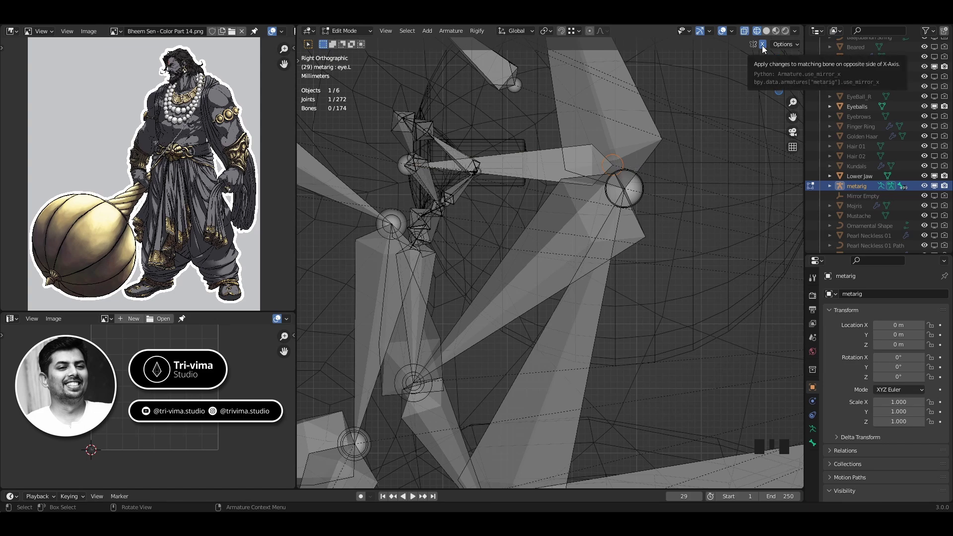
key(Tab)
Step: Separate the character's left eyeball from the Eyeballs mesh into its own object by selection
click(699, 163)
middle_drag(699, 163, 701, 236)
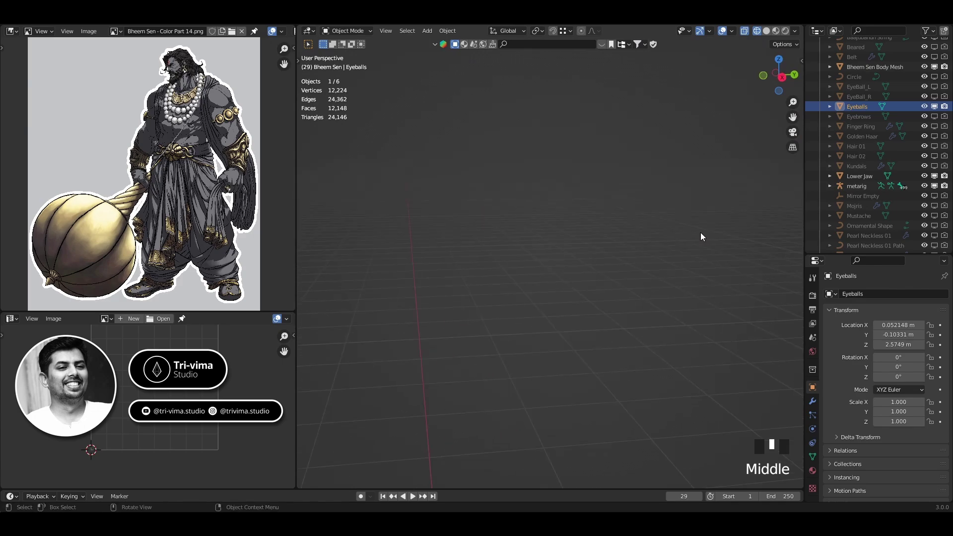
key(KP_Decimal)
middle_drag(646, 252, 632, 280)
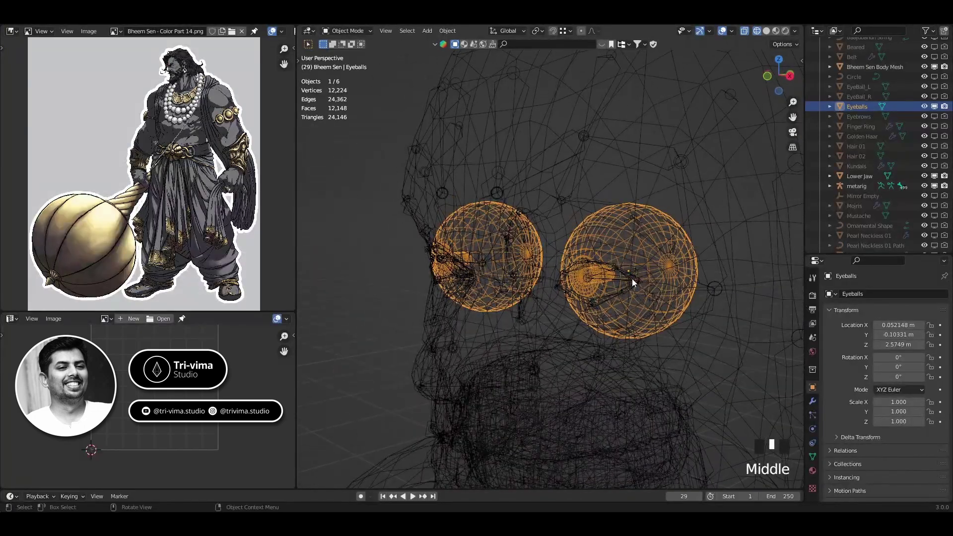
click(812, 401)
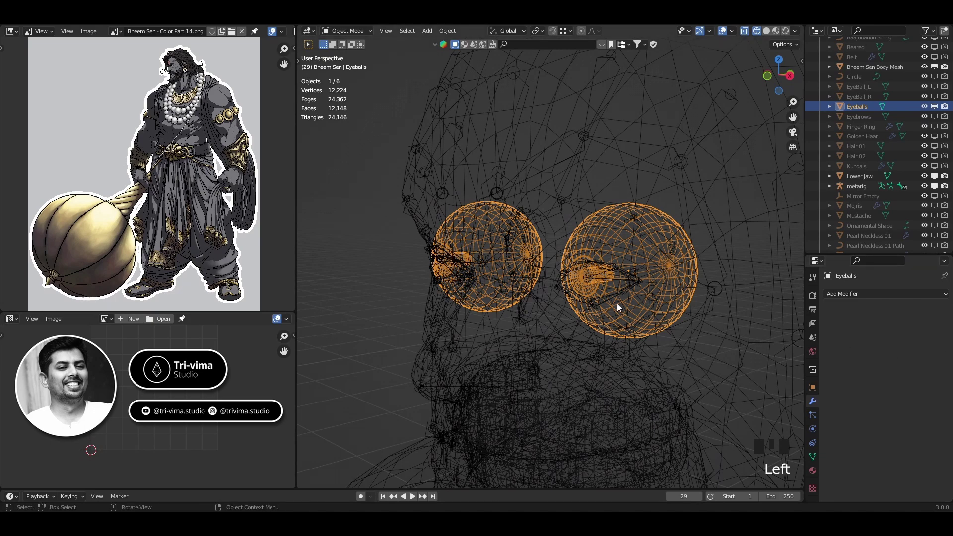
key(Tab)
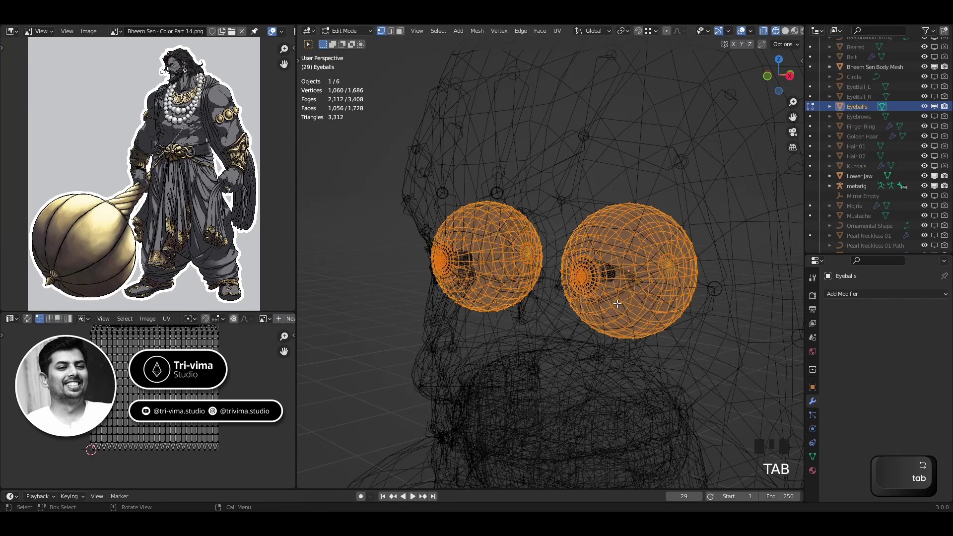
drag(549, 178, 733, 377)
key(p)
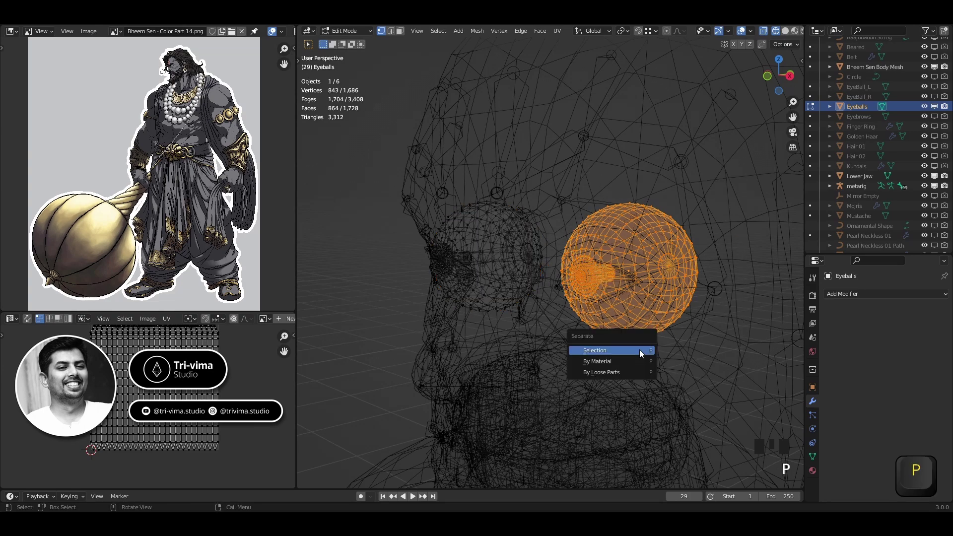
click(607, 350)
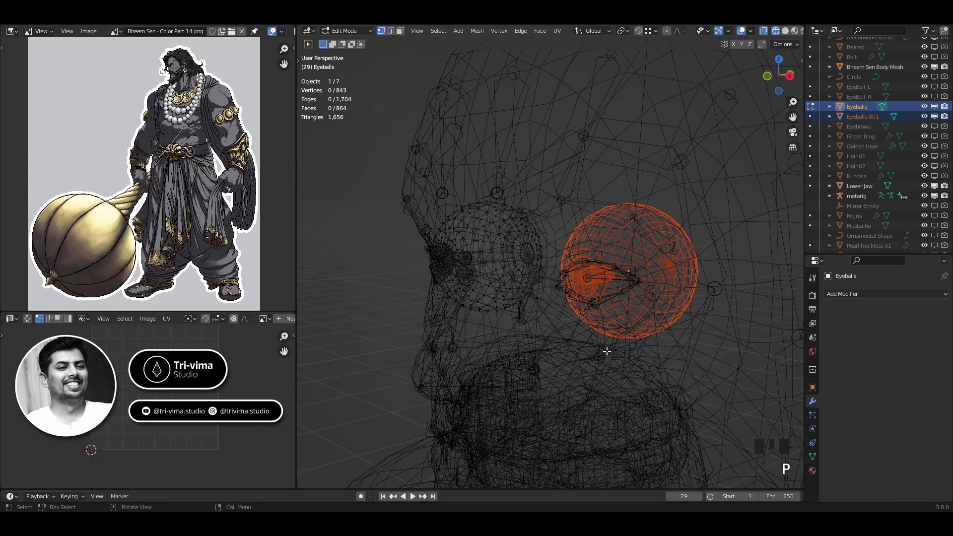
key(Tab)
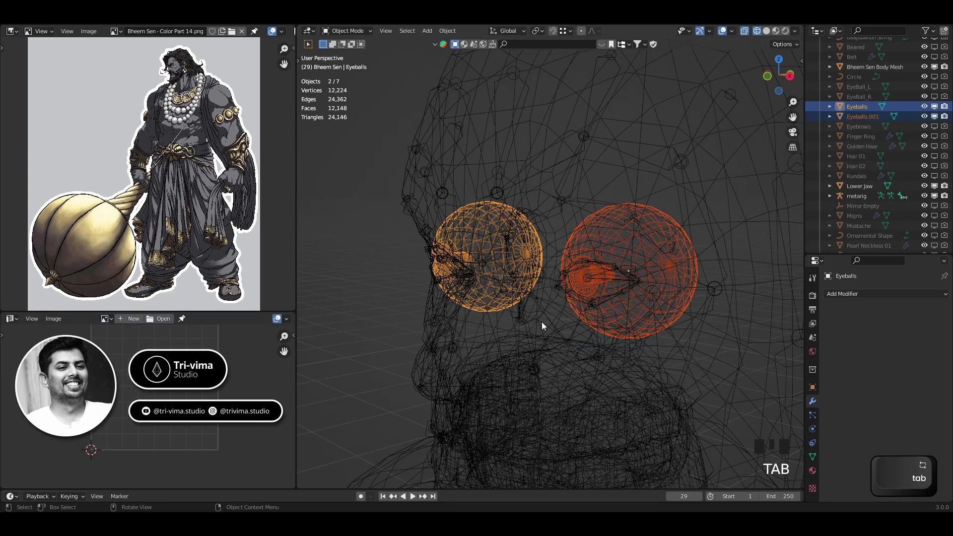
Step: Try to set the separated left eyeball's origin to its geometry, and undo it
click(612, 239)
middle_drag(614, 252, 506, 323)
scroll(572, 319, up, 4)
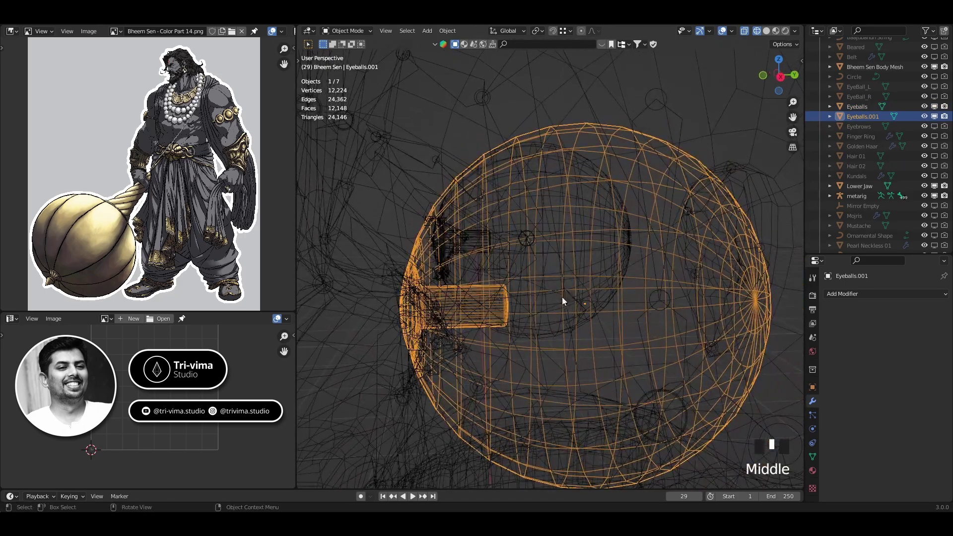
click(446, 31)
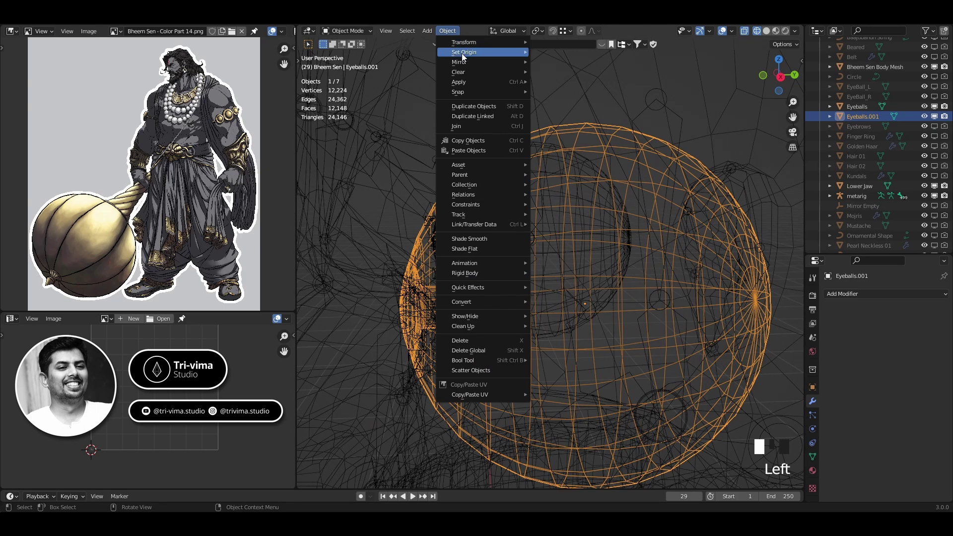
mouse_move(461, 53)
click(566, 63)
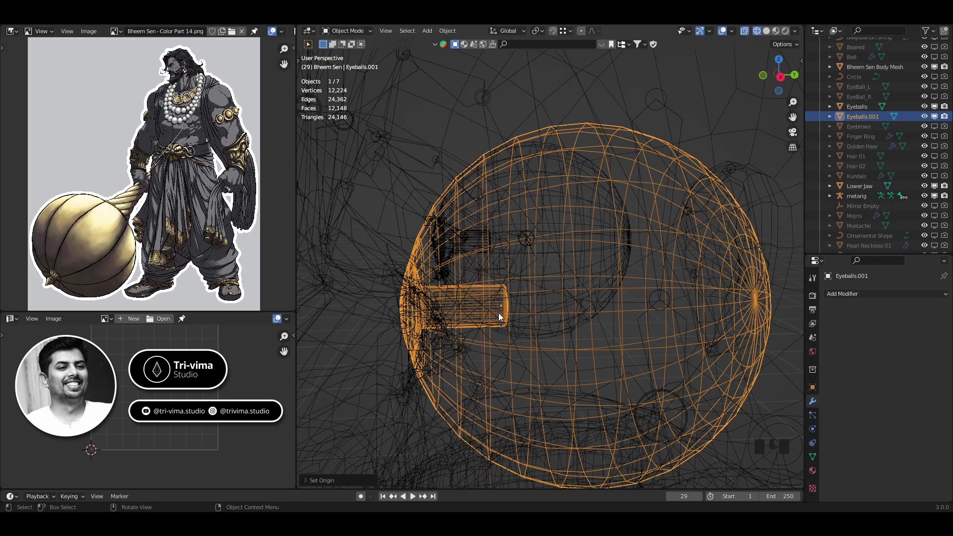
key(ctrl+z)
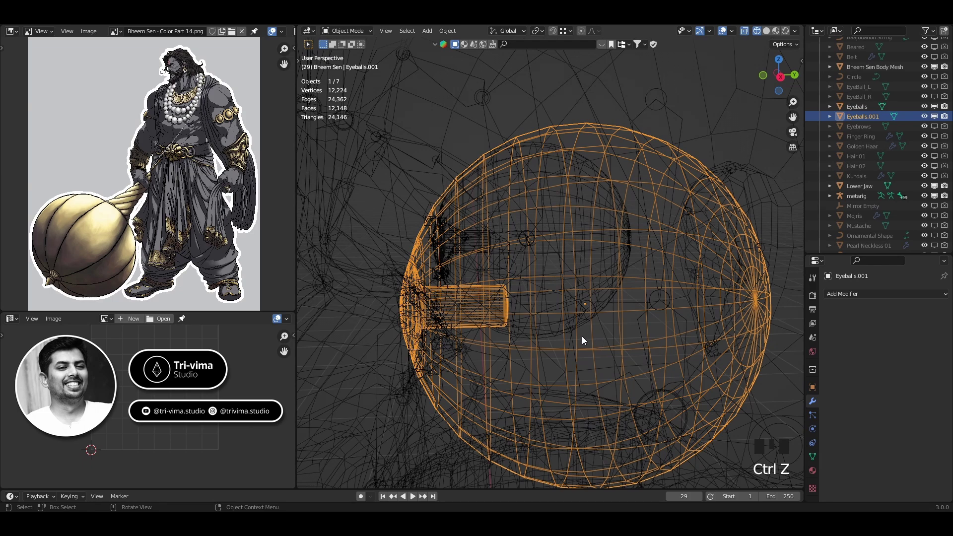
Step: Snap the 3D cursor to the centre of the left eyeball's middle vertical edge loop in Edit Mode, working from the right orthographic view
key(KP_3)
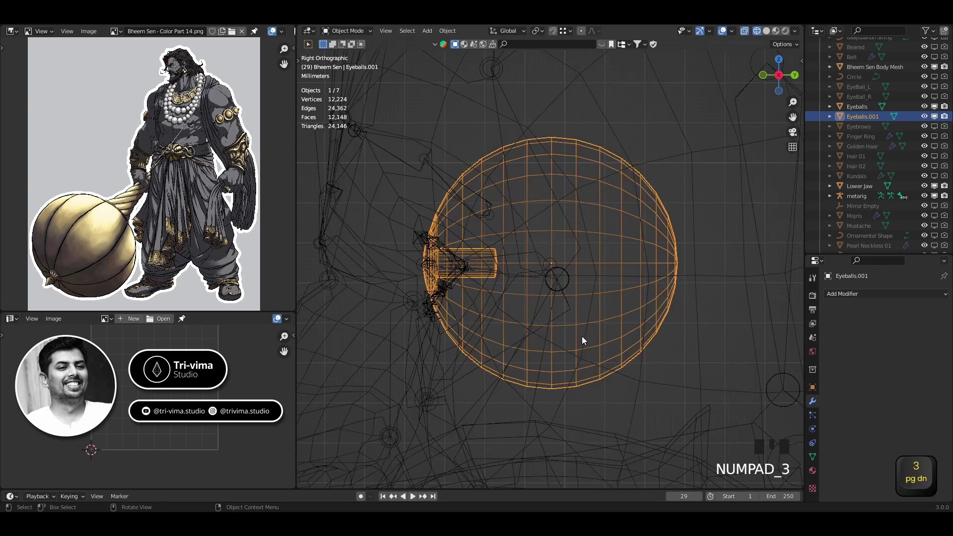
key(Tab)
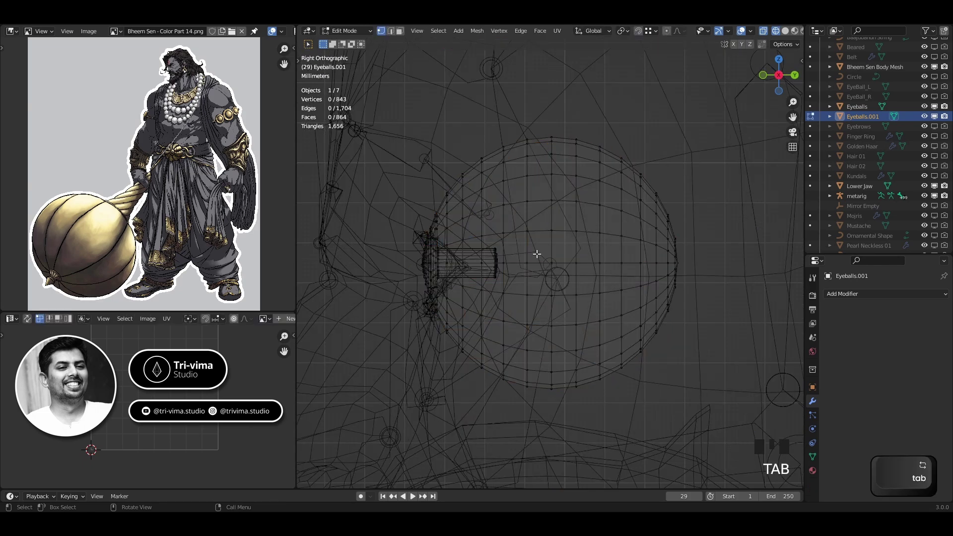
alt+shift+click(552, 216)
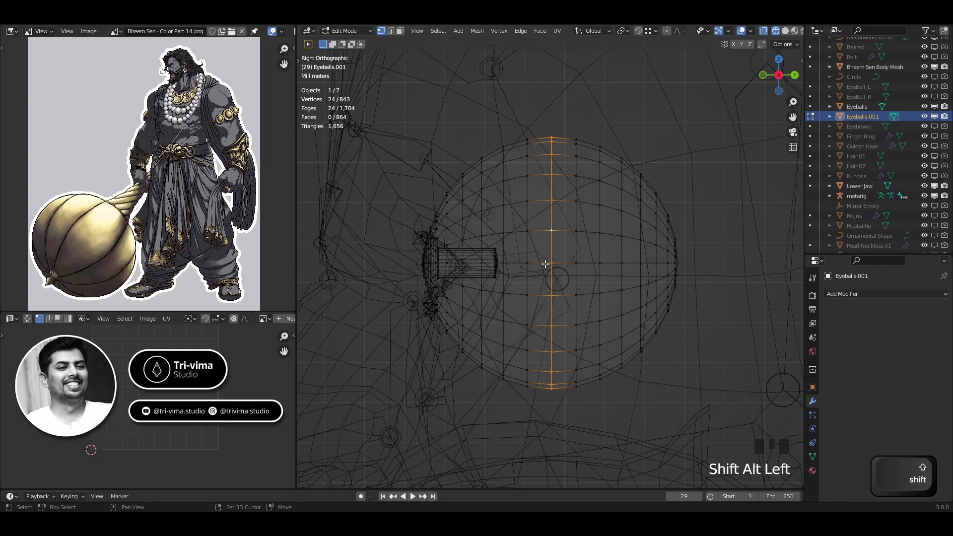
key(shift+a)
key(shift+s)
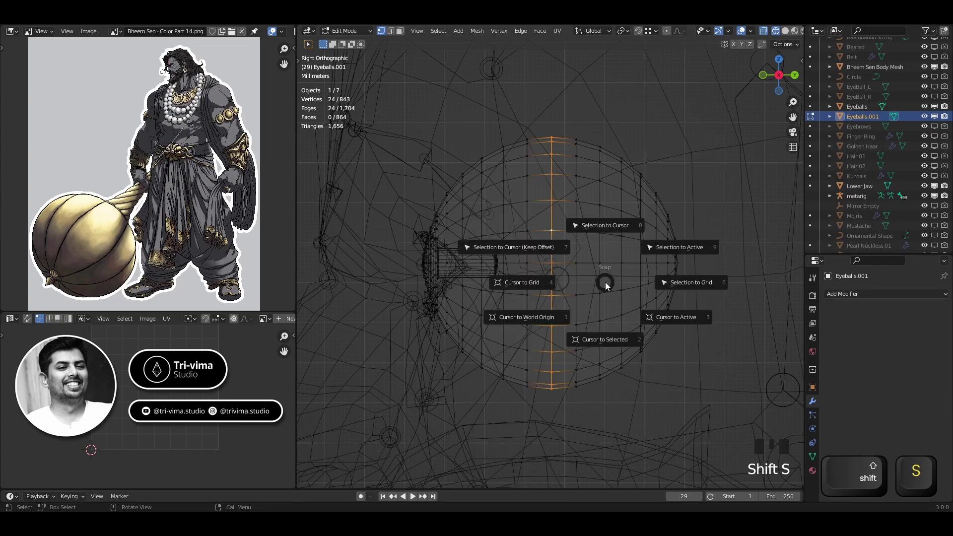
click(596, 346)
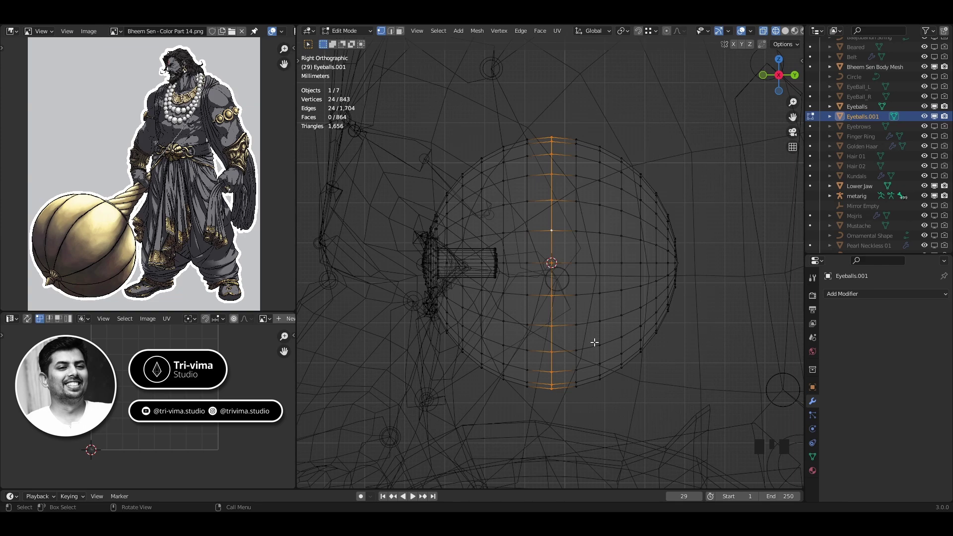
Step: Return to Object Mode and set the left eyeball's origin to the 3D cursor
key(Tab)
right_click(574, 309)
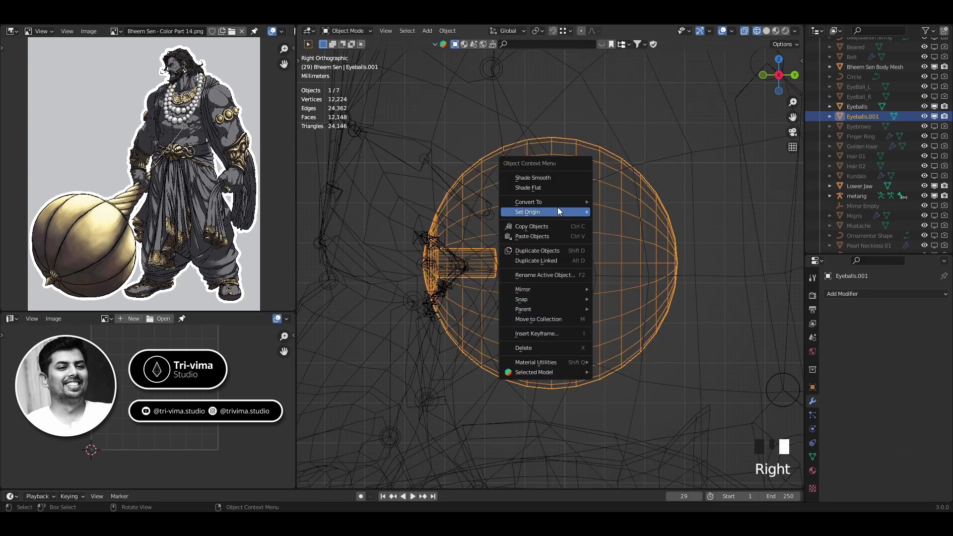
mouse_move(558, 212)
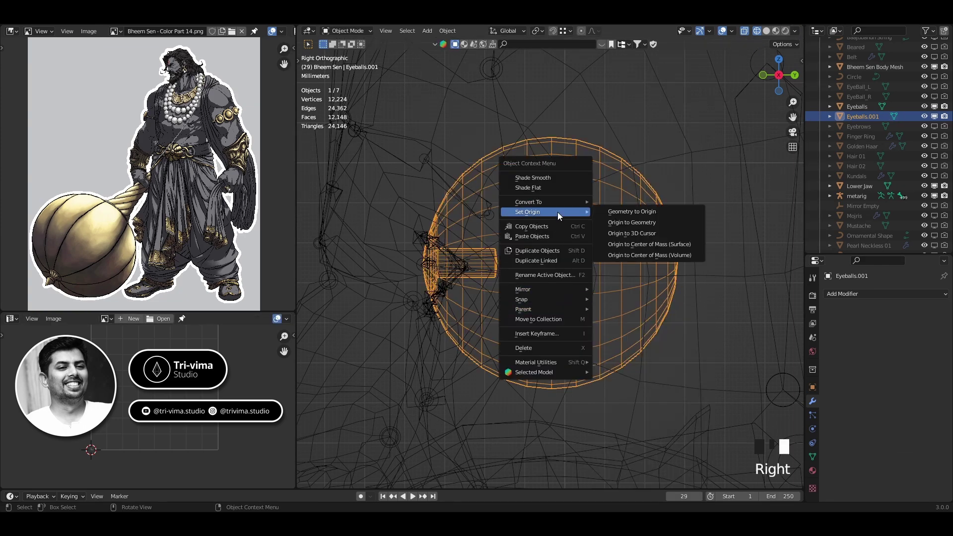
click(623, 234)
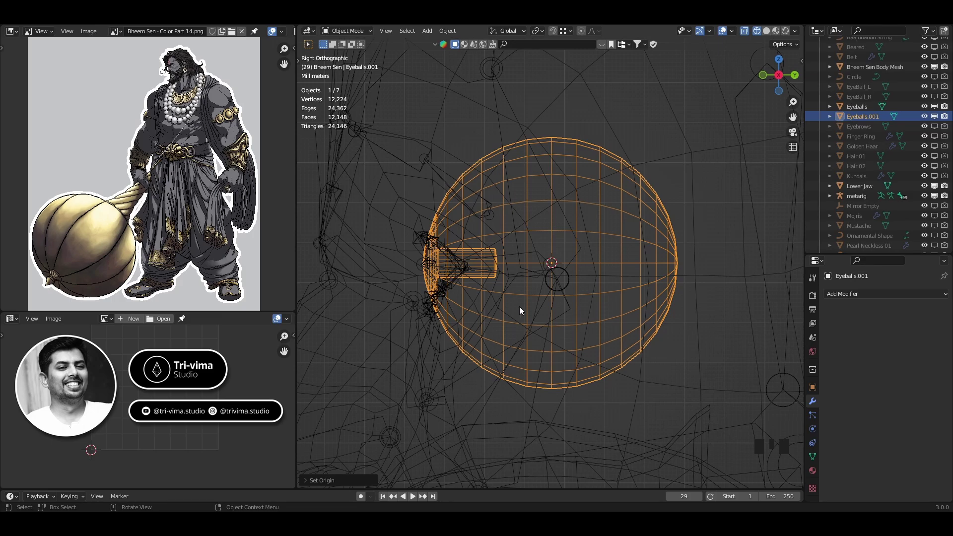
Step: Snap the 3D cursor to the centre of the right eyeball's middle vertical edge loop in Edit Mode
middle_drag(520, 306, 421, 216)
click(405, 208)
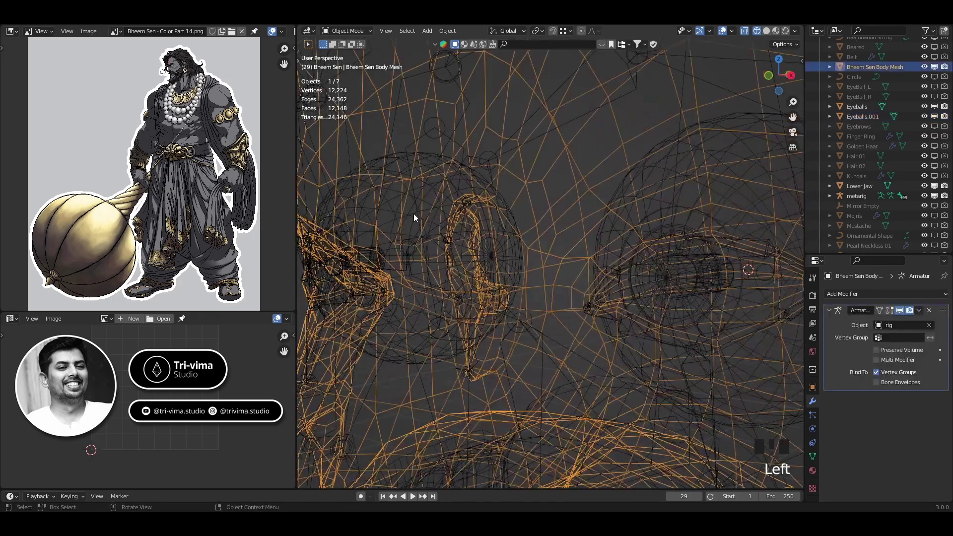
click(517, 285)
middle_drag(516, 284, 464, 326)
shift+middle_drag(560, 269, 520, 364)
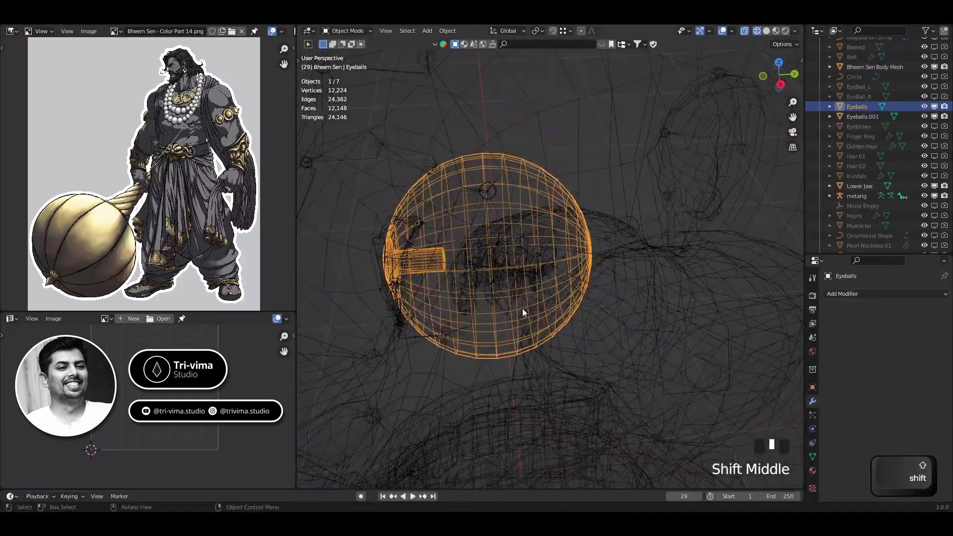
key(Tab)
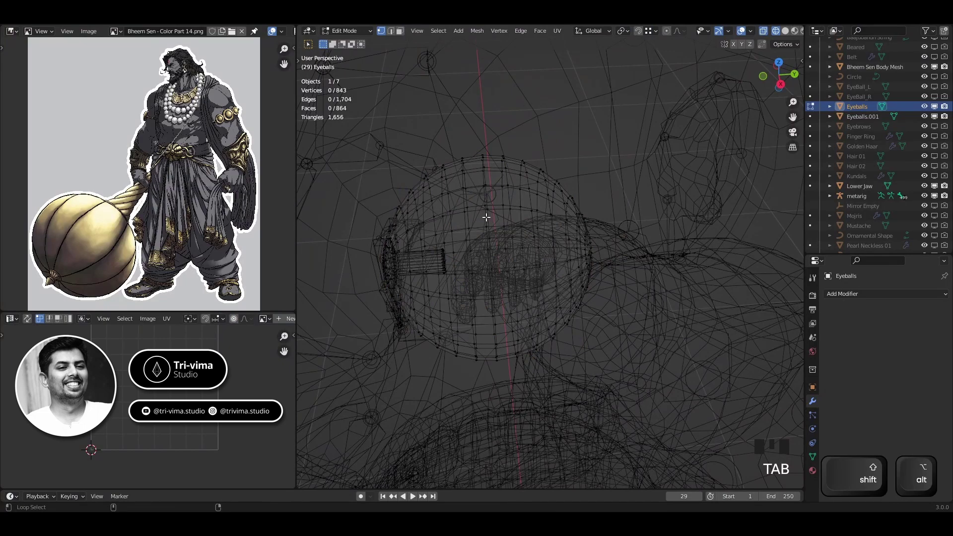
alt+shift+click(486, 217)
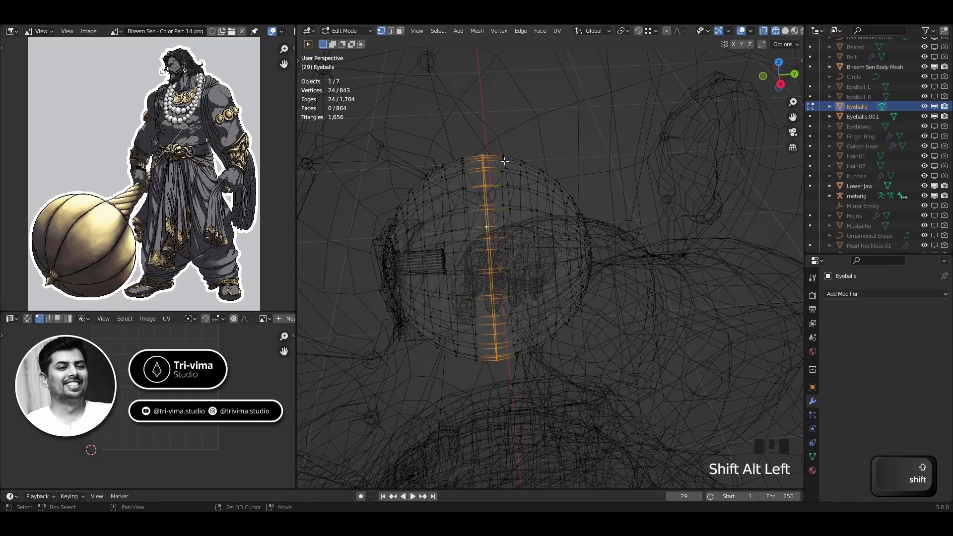
key(shift+s)
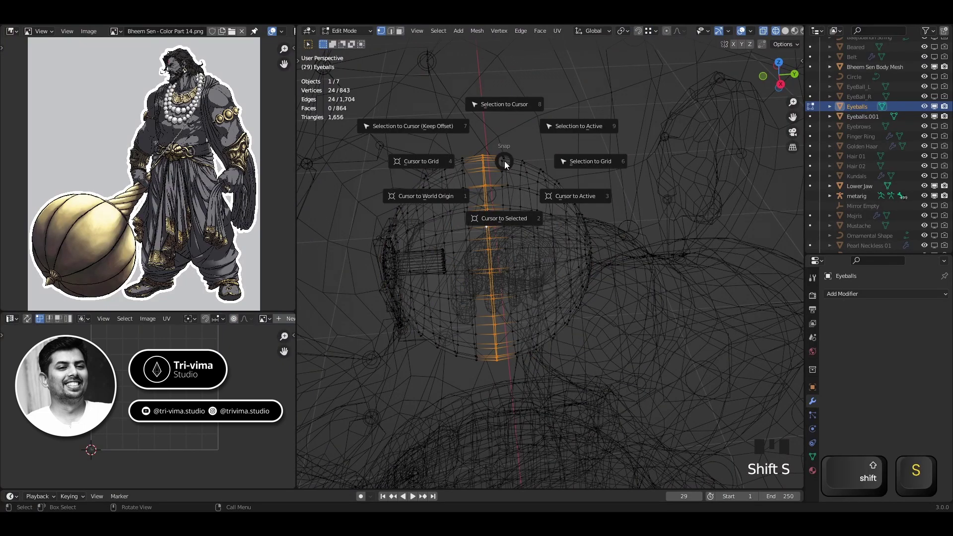
click(490, 220)
Step: Return to Object Mode and set the right eyeball's origin to the 3D cursor
key(Tab)
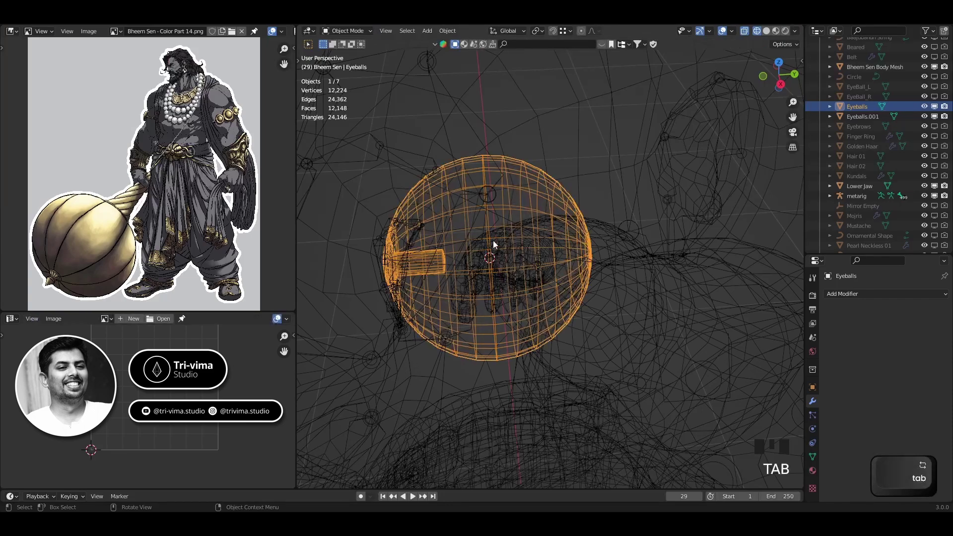
right_click(493, 227)
mouse_move(492, 226)
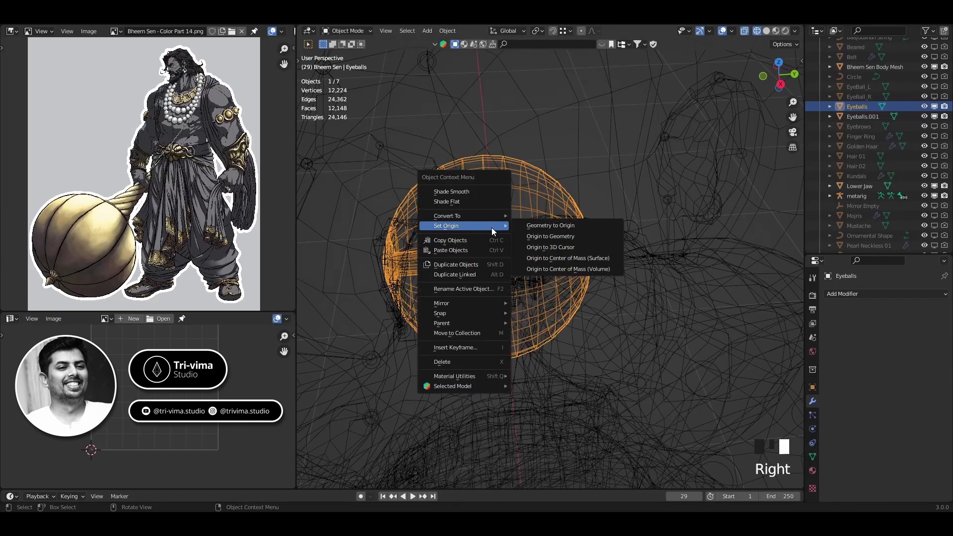
click(553, 248)
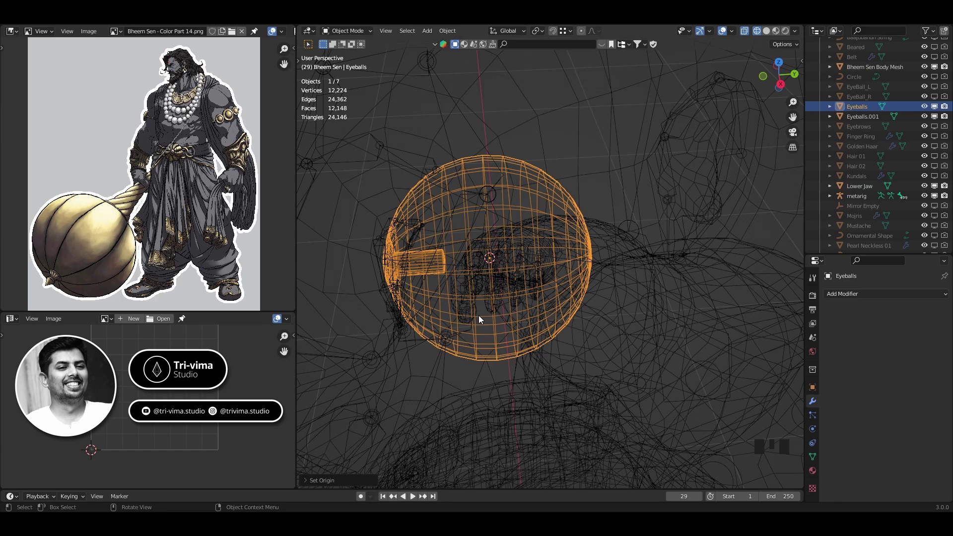
Step: Snap the right eyeball to the 3D cursor, and move the cursor back to the world origin
key(shift+s)
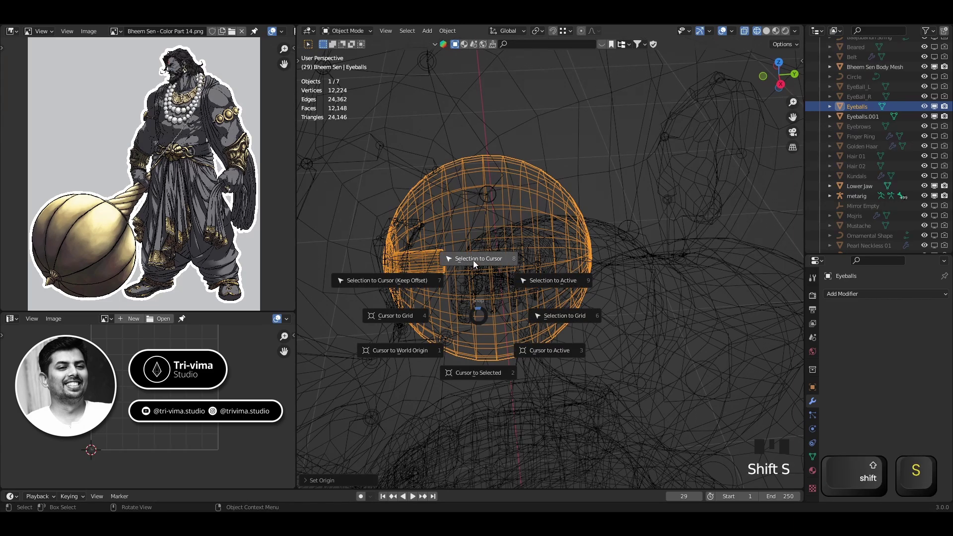
click(473, 260)
scroll(558, 335, down, 4)
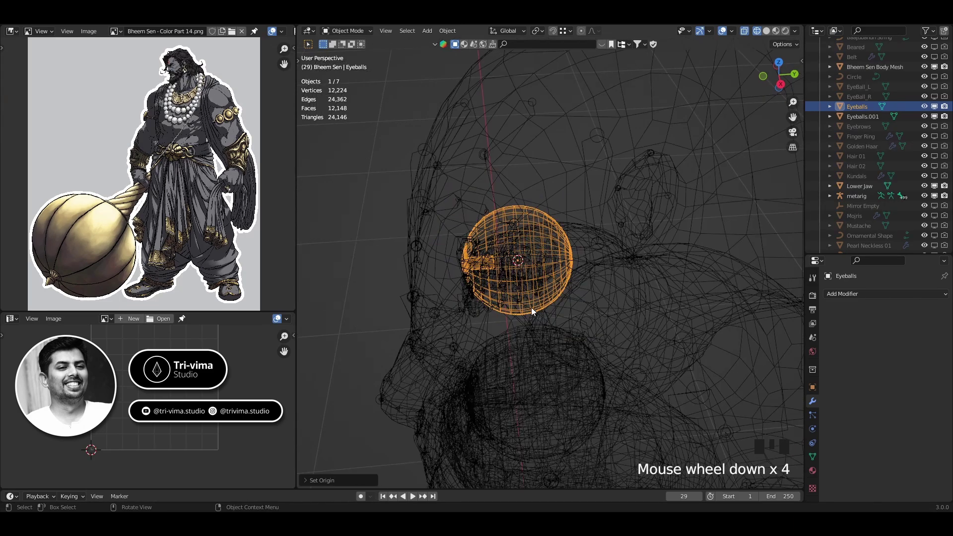
scroll(531, 308, up, 3)
key(shift+s)
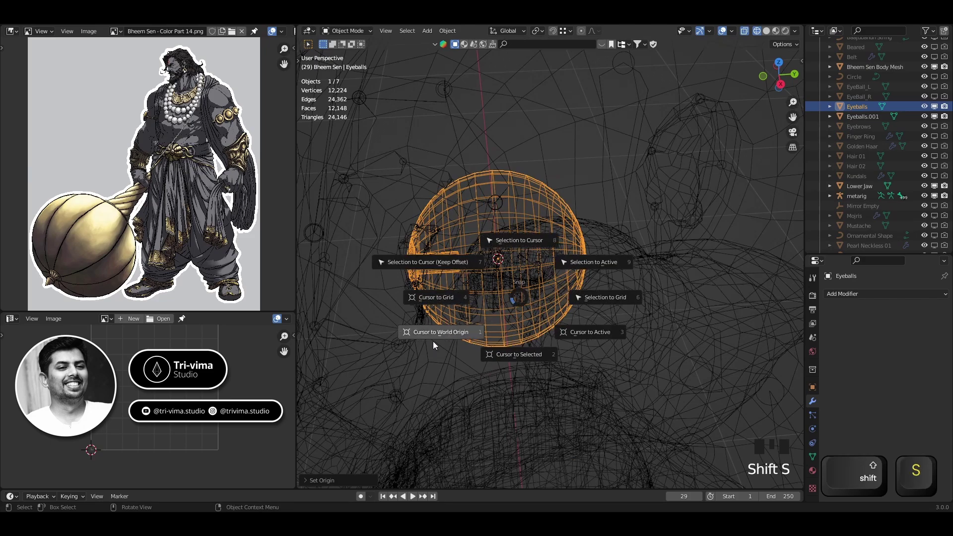
click(436, 332)
scroll(503, 349, down, 2)
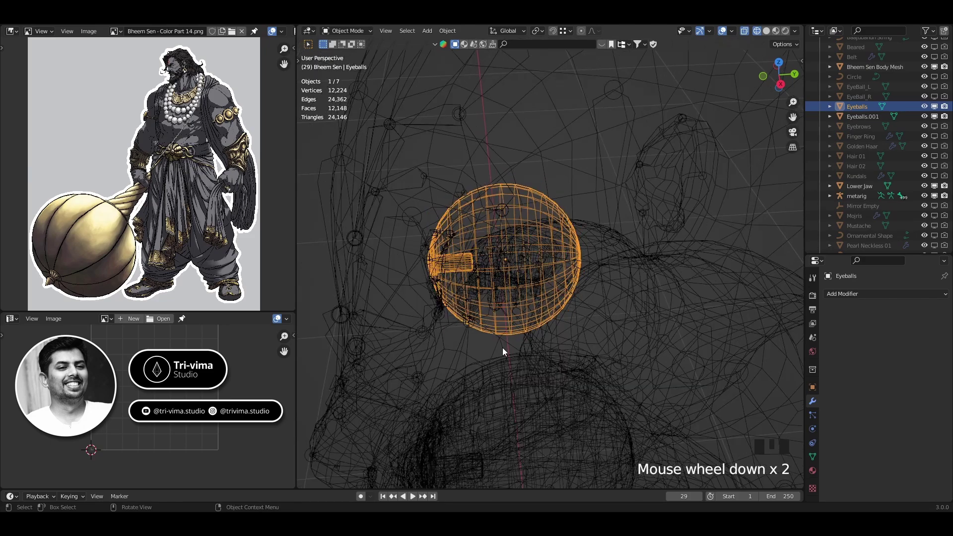
Step: Select both eyeballs and examine their placement in the head from the front and the side
scroll(503, 347, down, 6)
middle_drag(502, 348, 728, 299)
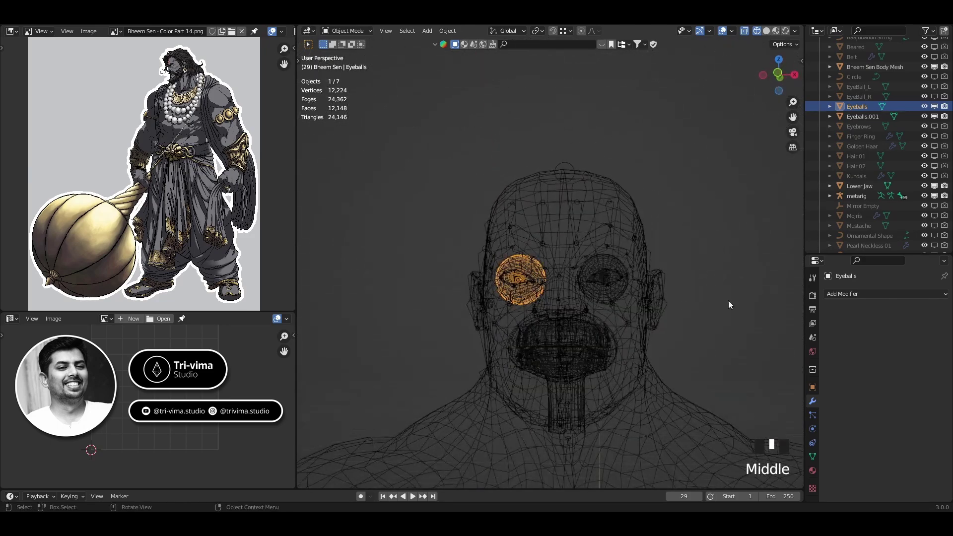
scroll(728, 304, up, 2)
shift+click(633, 254)
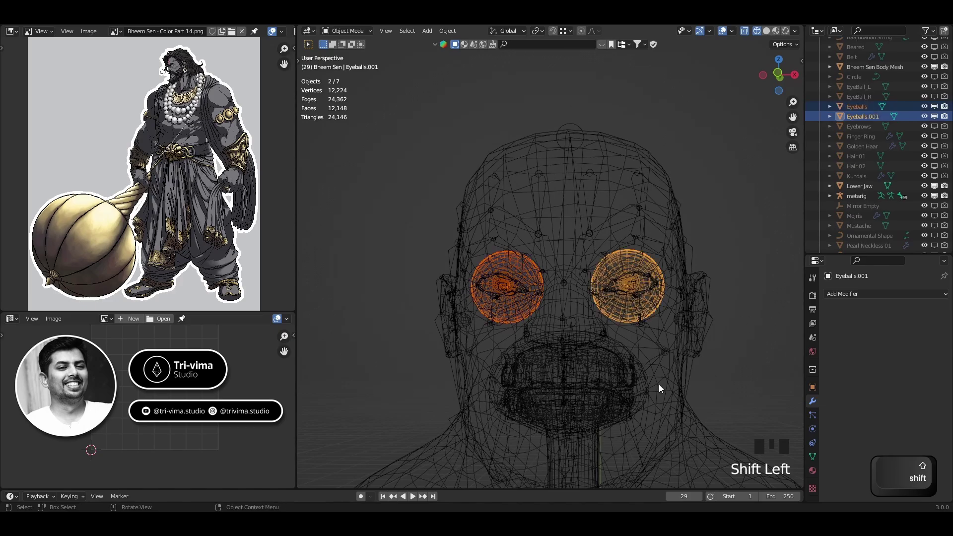
mouse_move(659, 384)
middle_down()
mouse_move(608, 397)
mouse_move(659, 392)
middle_up()
scroll(623, 357, up, 2)
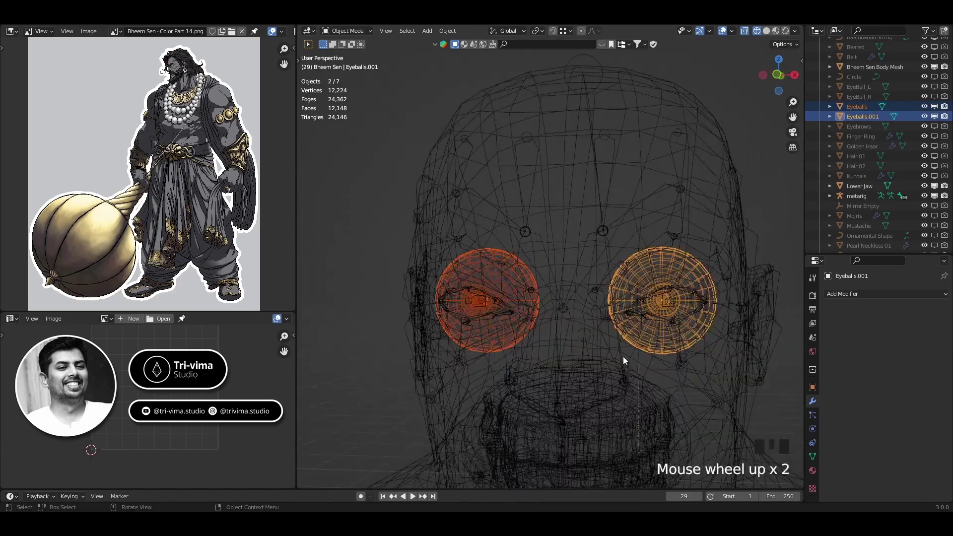
key(Tab)
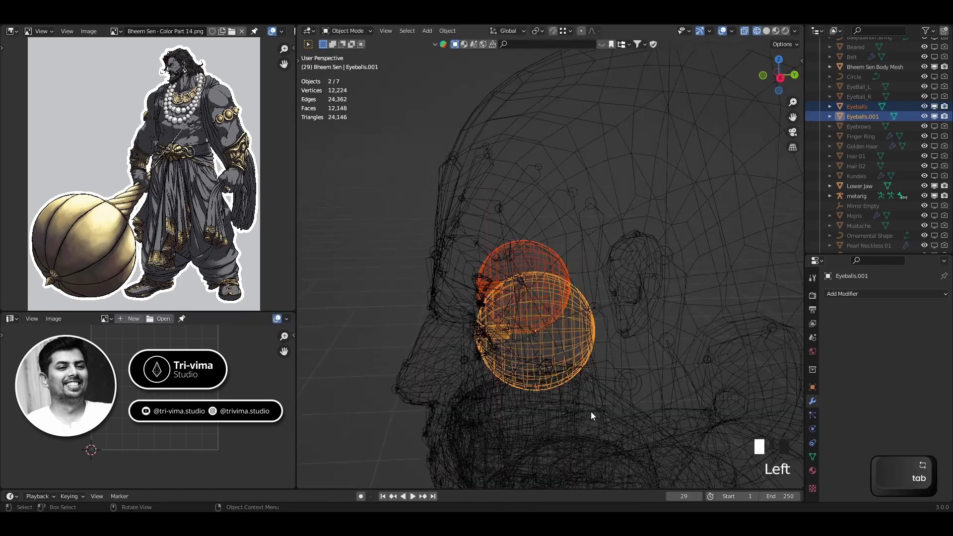
click(591, 412)
Step: Inspect the metarig's eye bones against the eyeballs in Edit Mode, and return to Object Mode
scroll(534, 378, up, 3)
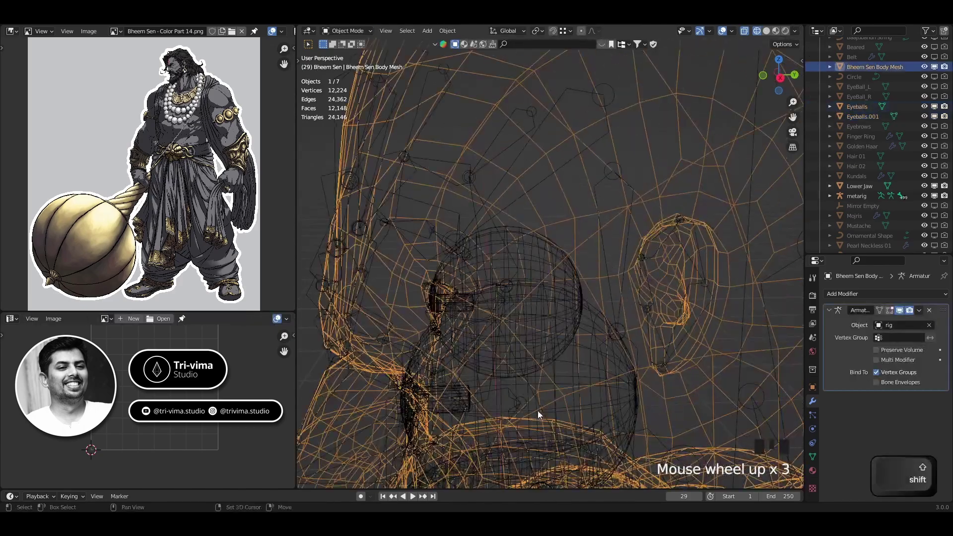
shift+middle_drag(537, 410, 562, 350)
click(543, 348)
key(Tab)
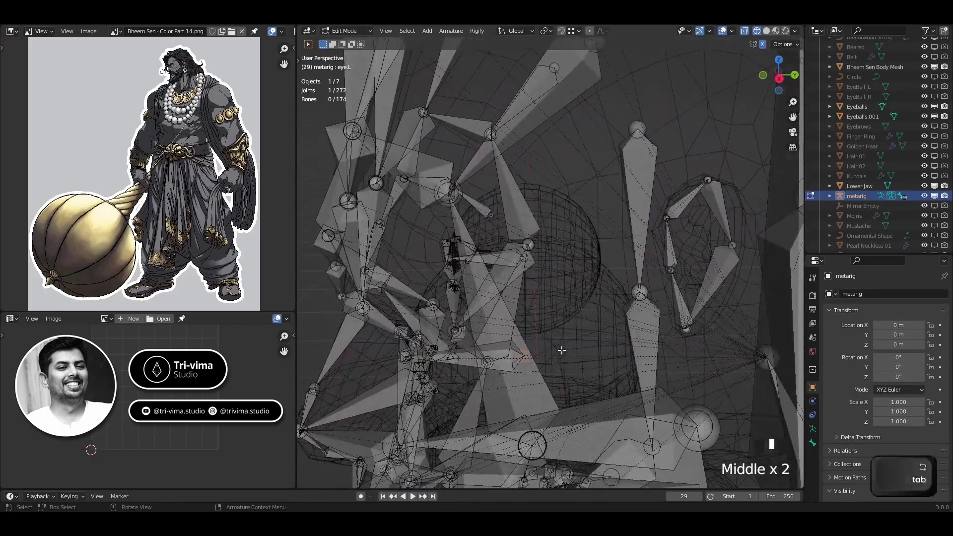
key(Tab)
Step: Snap the 3D cursor to the left eyeball's origin
click(574, 358)
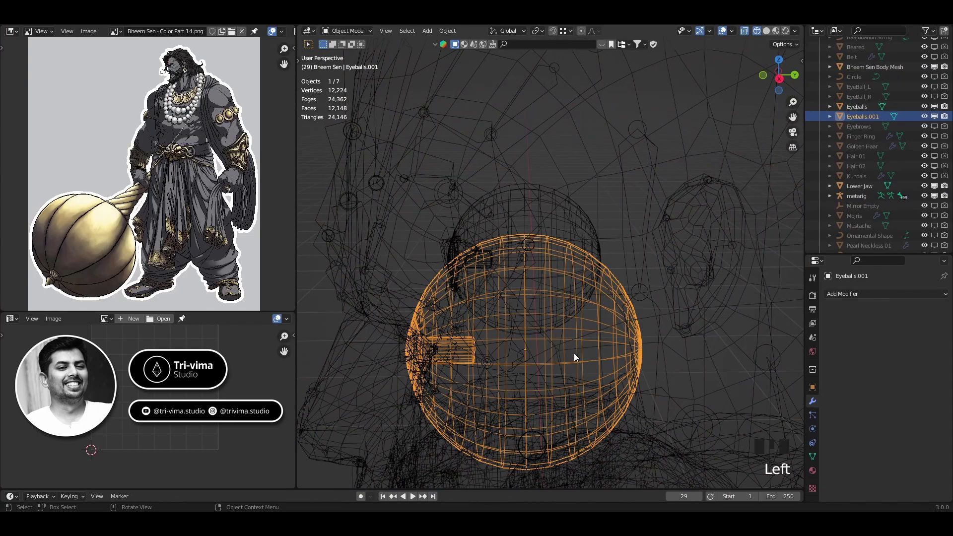
key(shift+s)
click(559, 410)
Step: Snap the metarig's left eye bone (eye.L) to the 3D cursor in Edit Mode, check it from the side, and return to Object Mode
click(504, 356)
key(Tab)
middle_drag(500, 368, 568, 364)
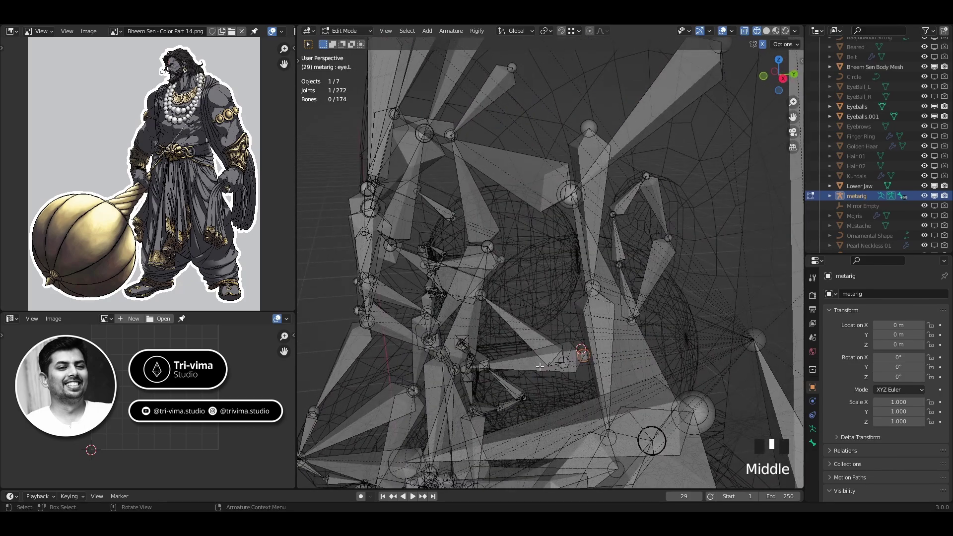
middle_drag(531, 364, 638, 378)
key(KP_1)
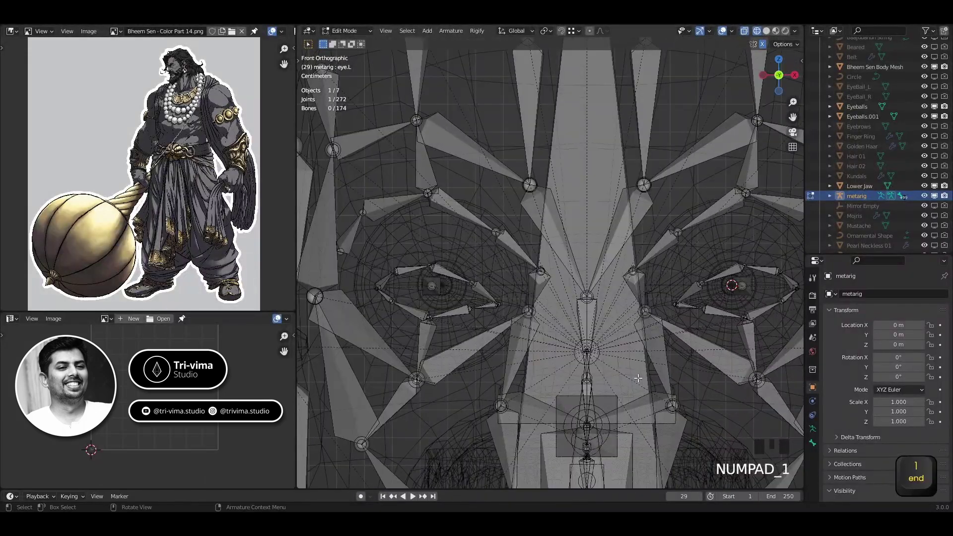
shift+middle_drag(674, 406, 503, 408)
scroll(545, 383, up, 5)
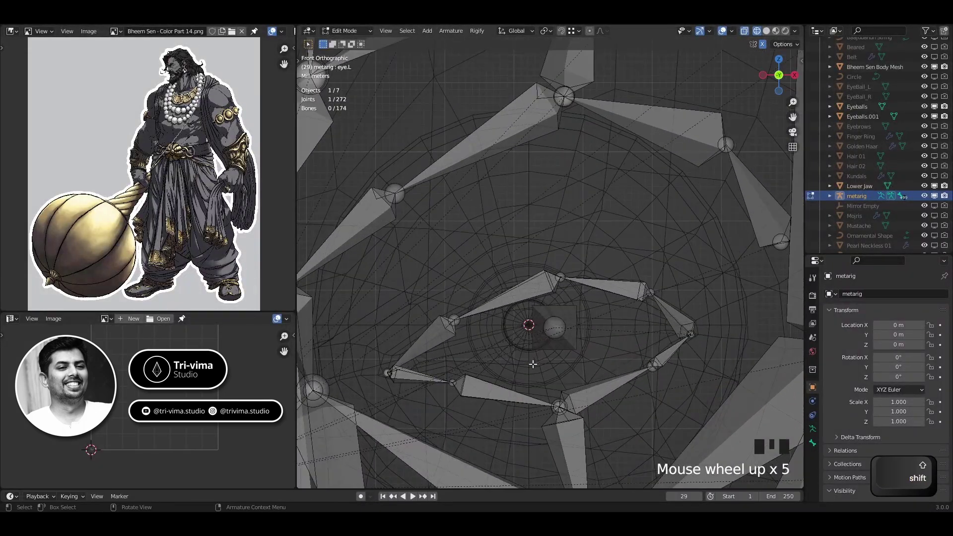
shift+middle_drag(551, 382, 543, 376)
click(557, 307)
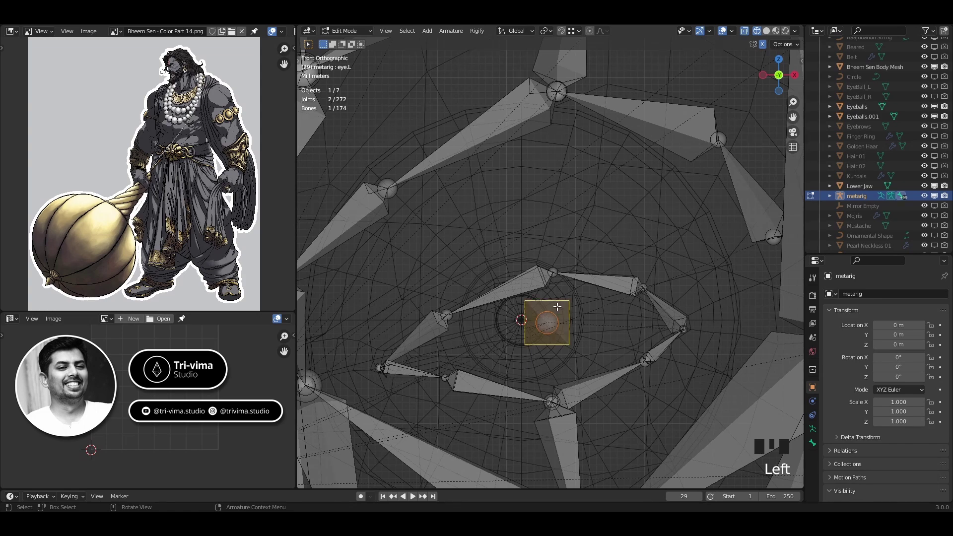
key(shift+s)
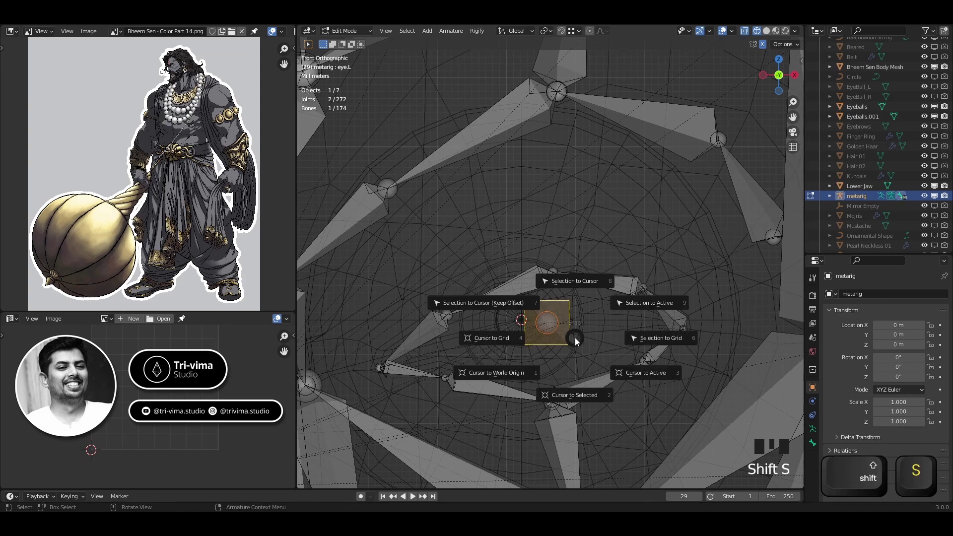
click(571, 281)
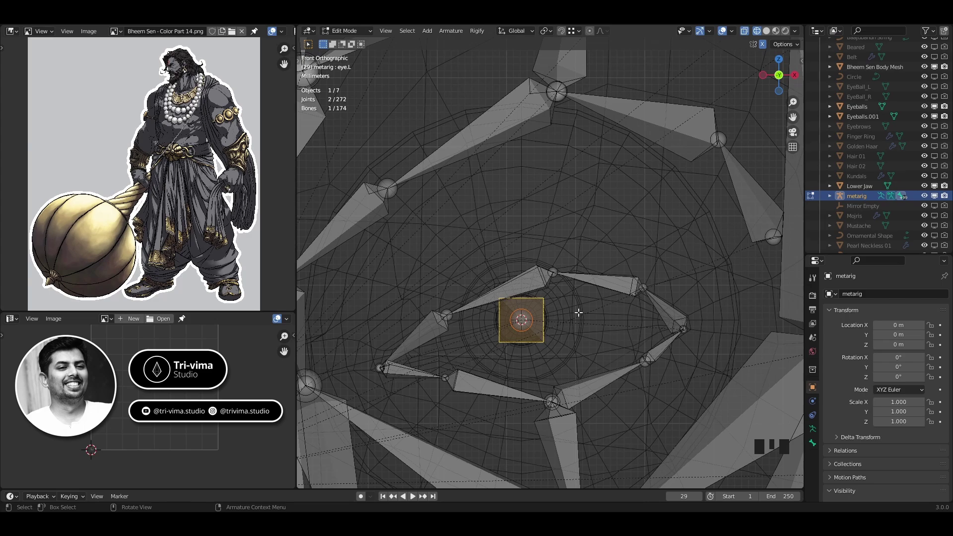
key(KP_3)
shift+middle_drag(578, 313, 641, 370)
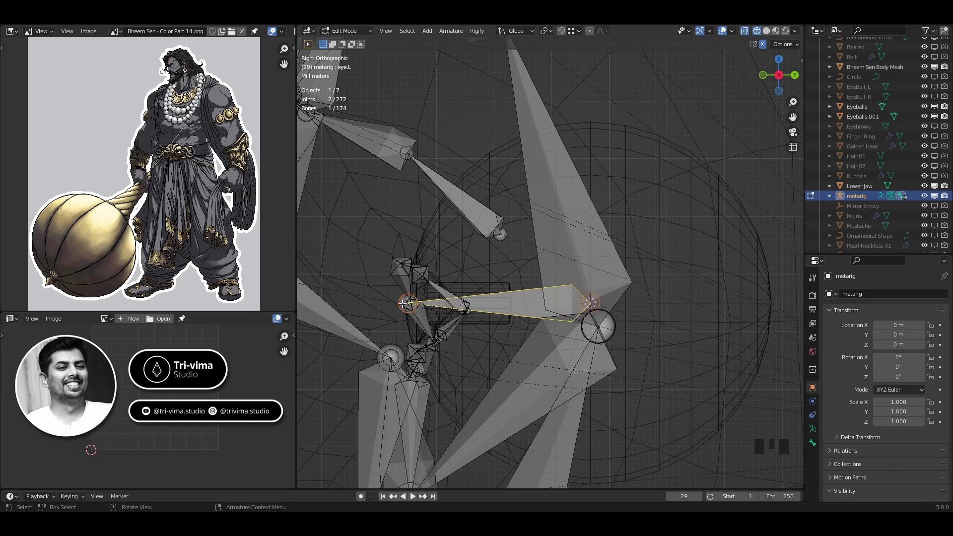
key(Tab)
Step: Snap the 3D cursor to the right eyeball's origin
middle_drag(506, 338, 564, 359)
scroll(493, 365, down, 4)
shift+middle_drag(492, 366, 744, 366)
scroll(572, 344, up, 5)
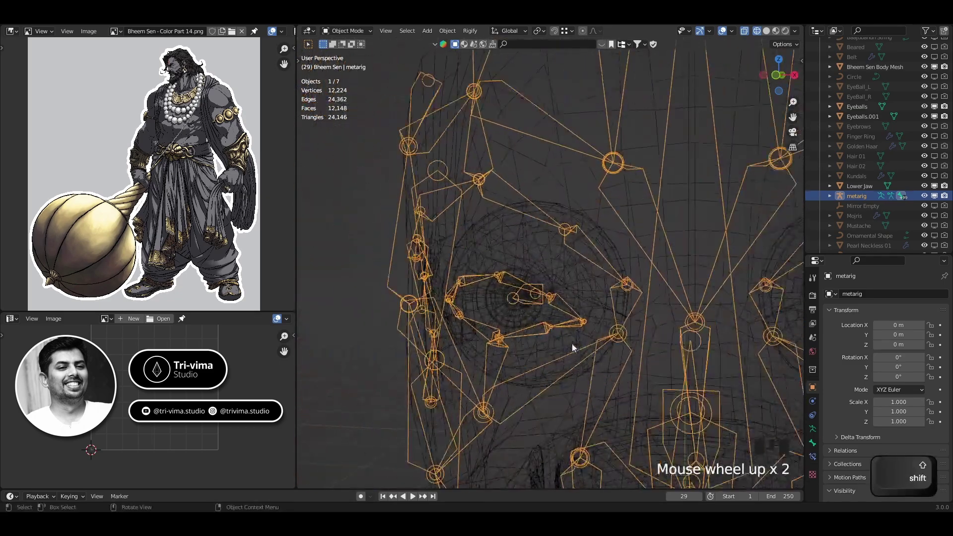
click(548, 255)
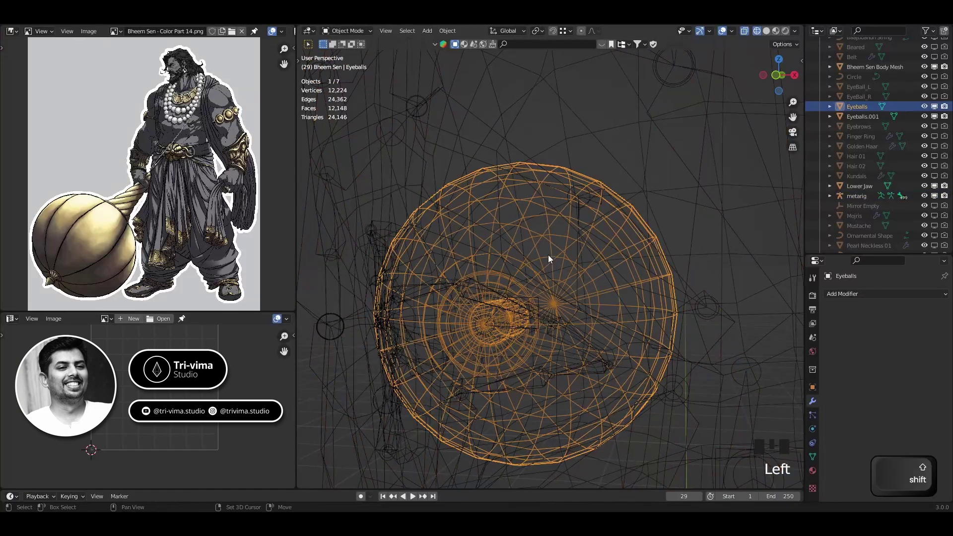
key(shift+s)
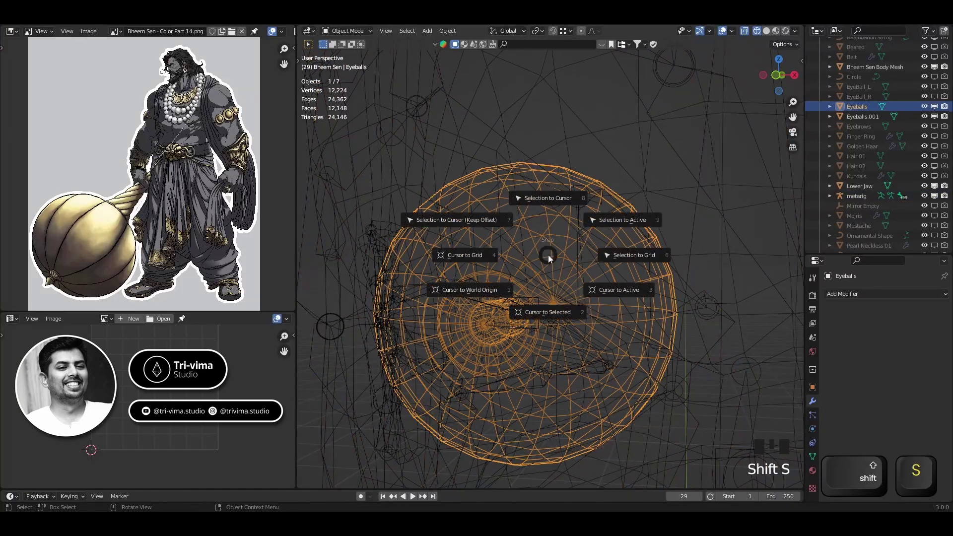
click(541, 314)
mouse_move(540, 329)
middle_down()
mouse_move(522, 344)
mouse_move(525, 333)
middle_up()
middle_drag(461, 355, 455, 335)
Step: Snap the metarig's right eye bone (eye.R) to the 3D cursor in Edit Mode, and return to Object Mode
click(479, 327)
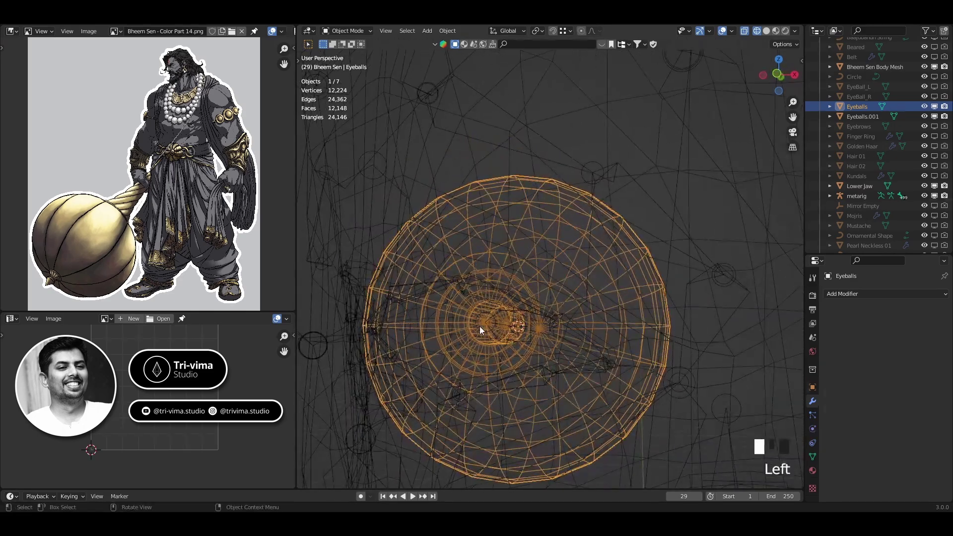
key(Tab)
click(502, 329)
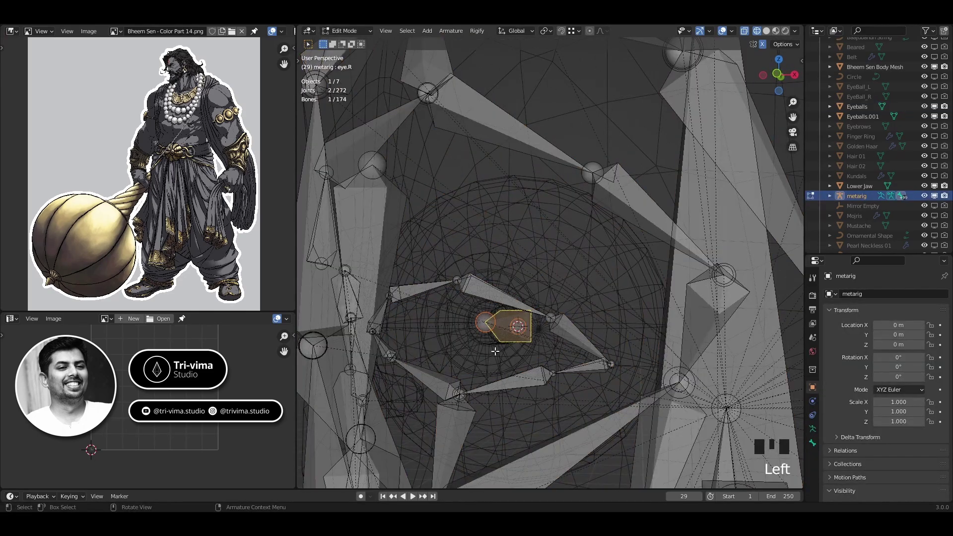
key(shift+s)
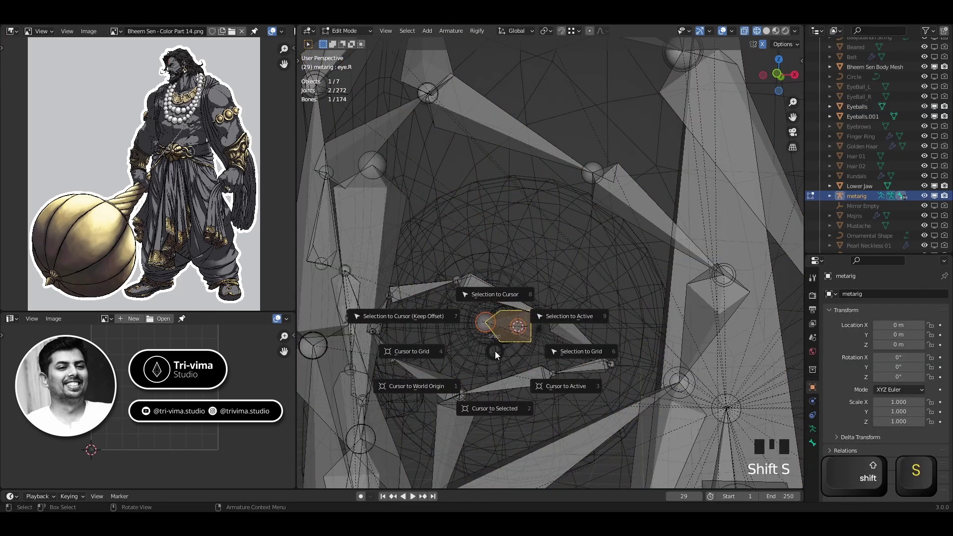
click(495, 296)
mouse_move(560, 377)
middle_down()
mouse_move(434, 372)
mouse_move(546, 375)
middle_up()
scroll(678, 204, down, 4)
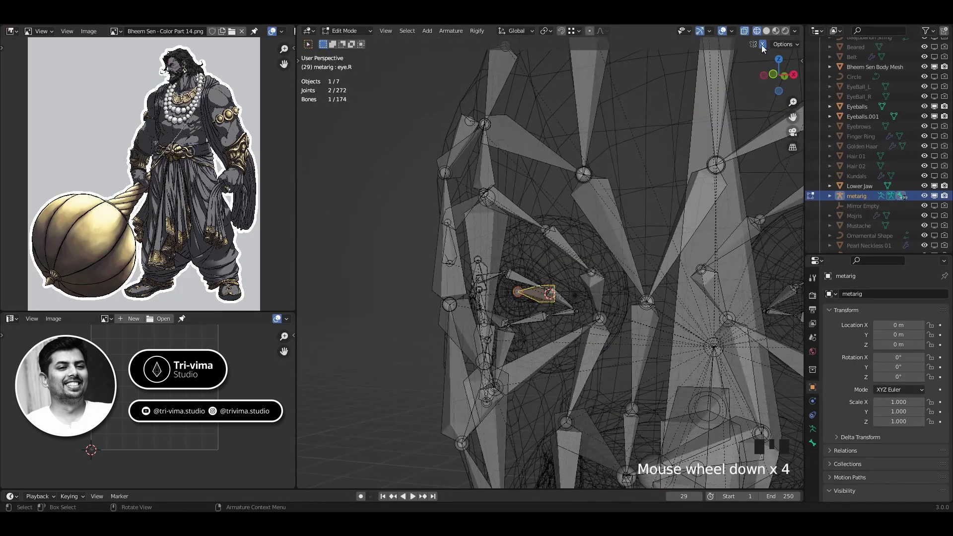
middle_drag(524, 295, 478, 261)
key(Tab)
Step: Isolate the metarig and the Tounge mesh in the right side view by hiding all other objects
scroll(549, 318, down, 5)
scroll(622, 420, up, 4)
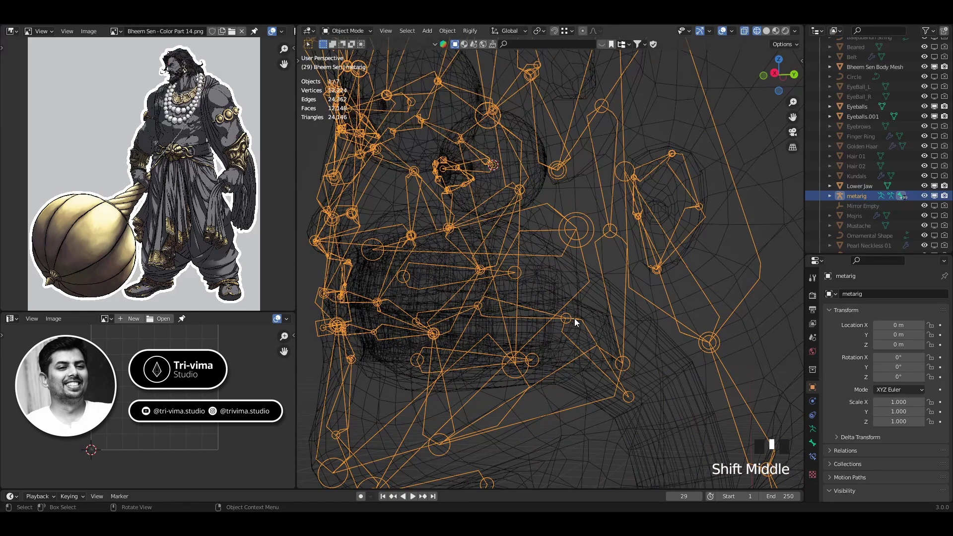
key(KP_3)
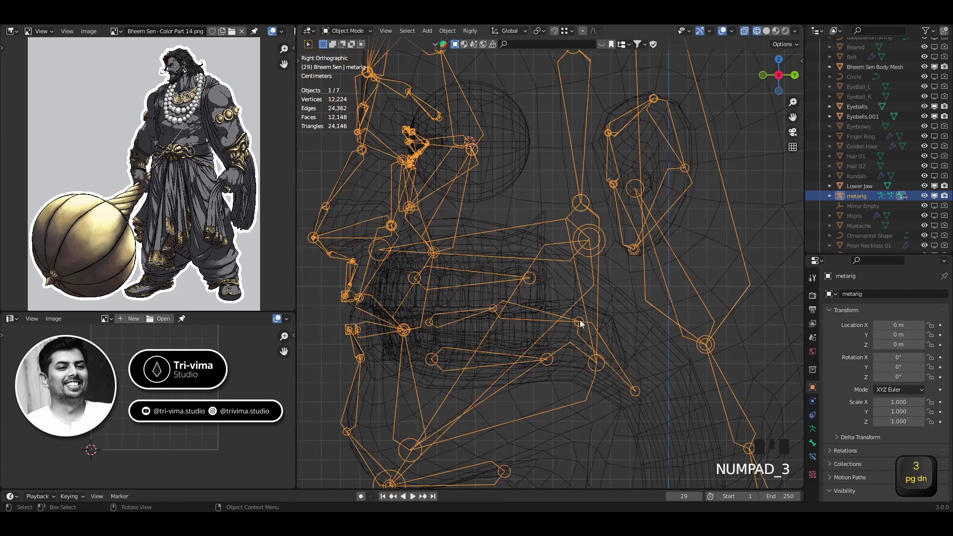
scroll(470, 308, down, 3)
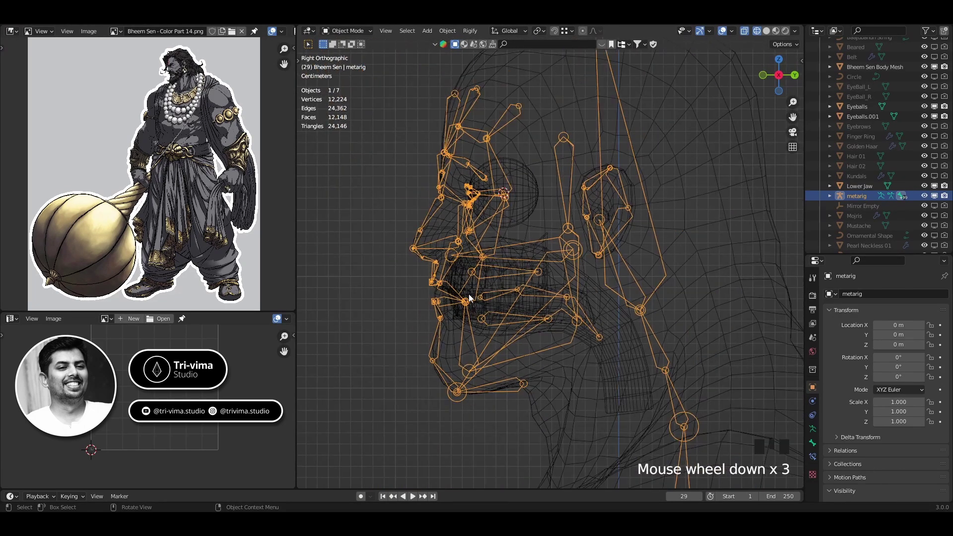
scroll(491, 304, up, 5)
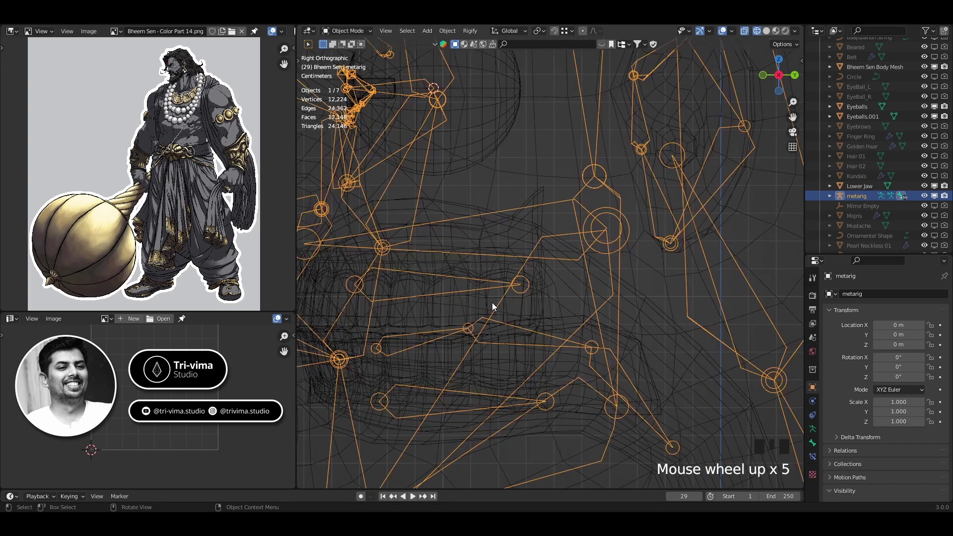
shift+middle_drag(493, 302, 511, 323)
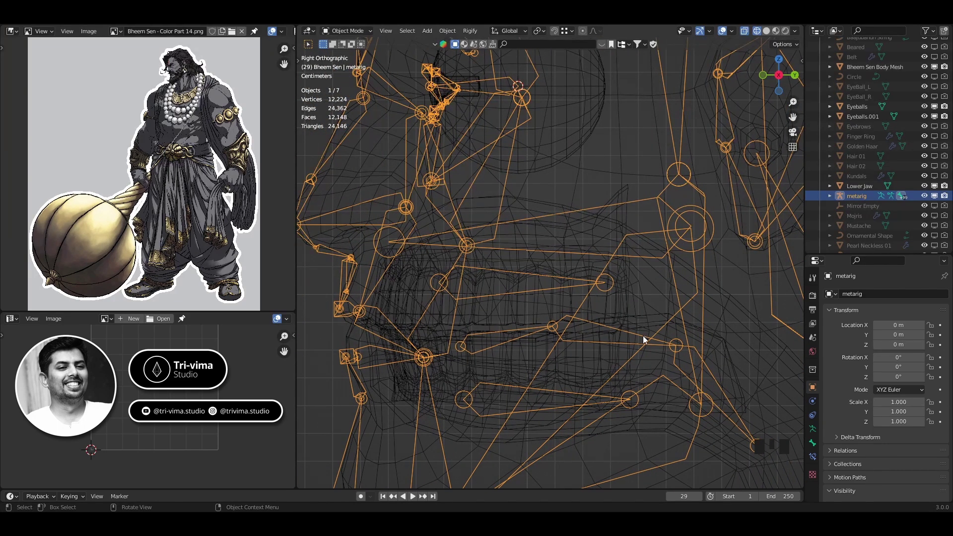
shift+click(656, 315)
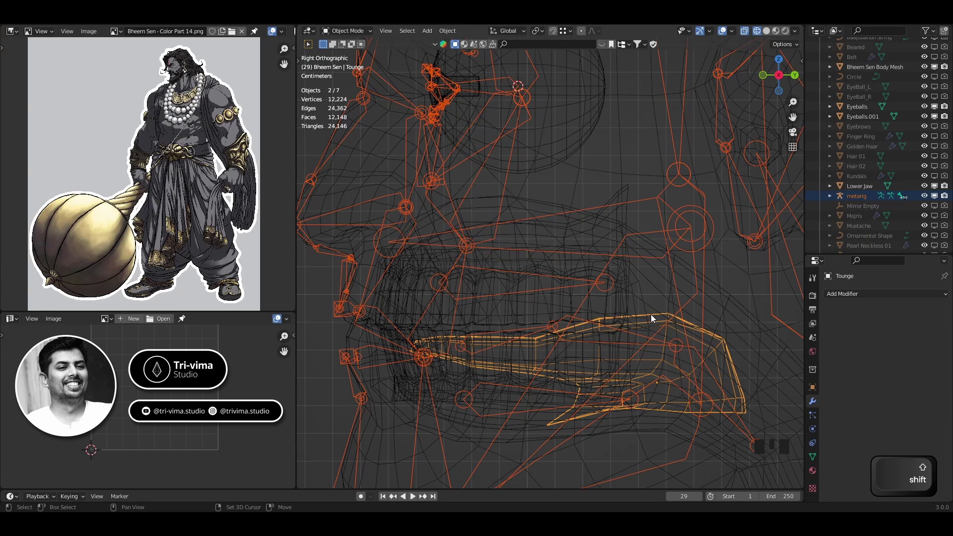
key(shift+h)
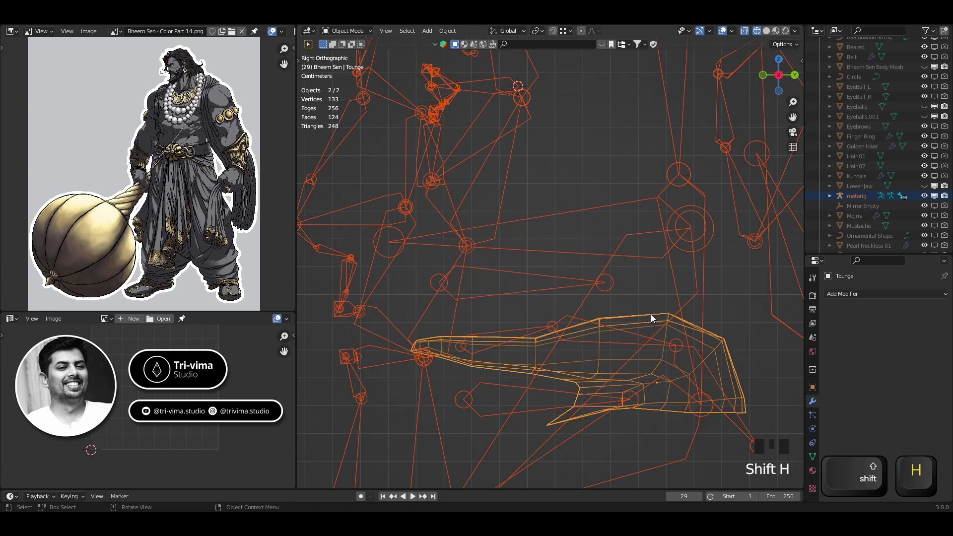
Step: Move the front joint of the metarig's tongue bone about 0.014 m forward to the tip of the tongue mesh in Edit Mode
click(560, 326)
key(Tab)
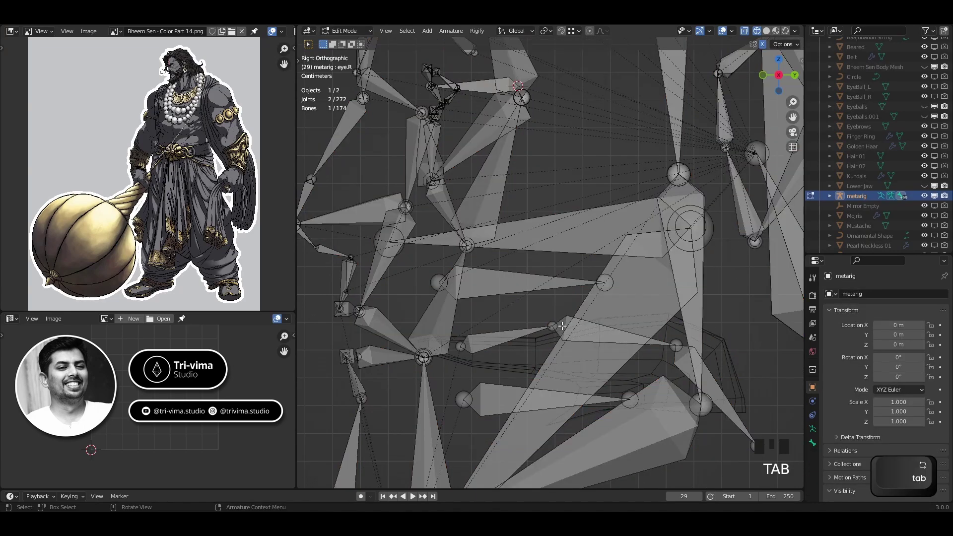
shift+middle_drag(638, 370, 640, 300)
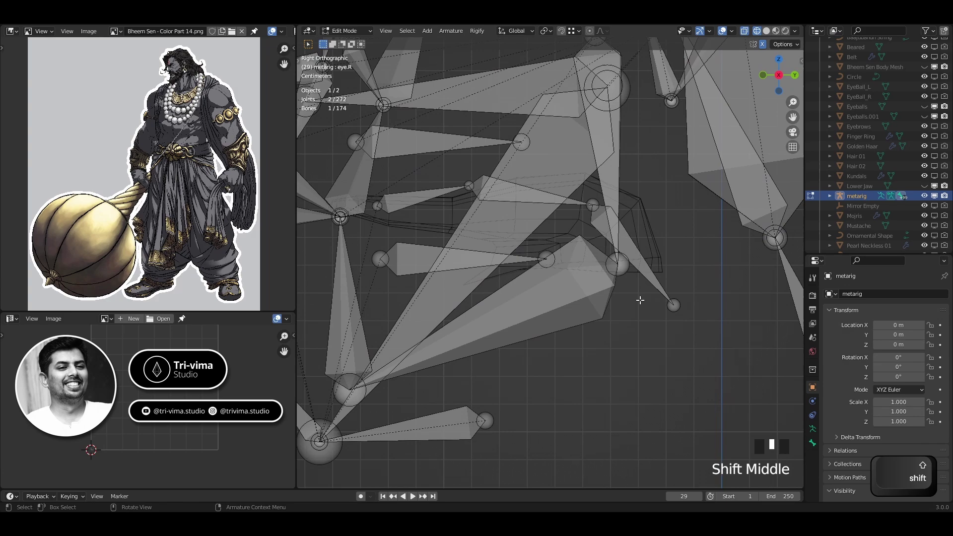
click(673, 306)
shift+middle_drag(320, 209, 425, 246)
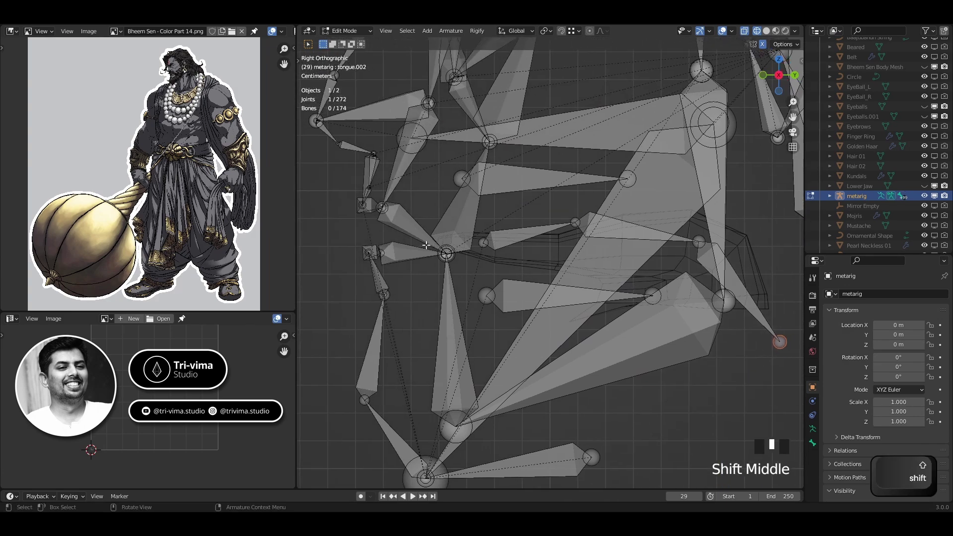
click(483, 242)
shift+middle_drag(474, 266, 523, 301)
scroll(522, 300, up, 5)
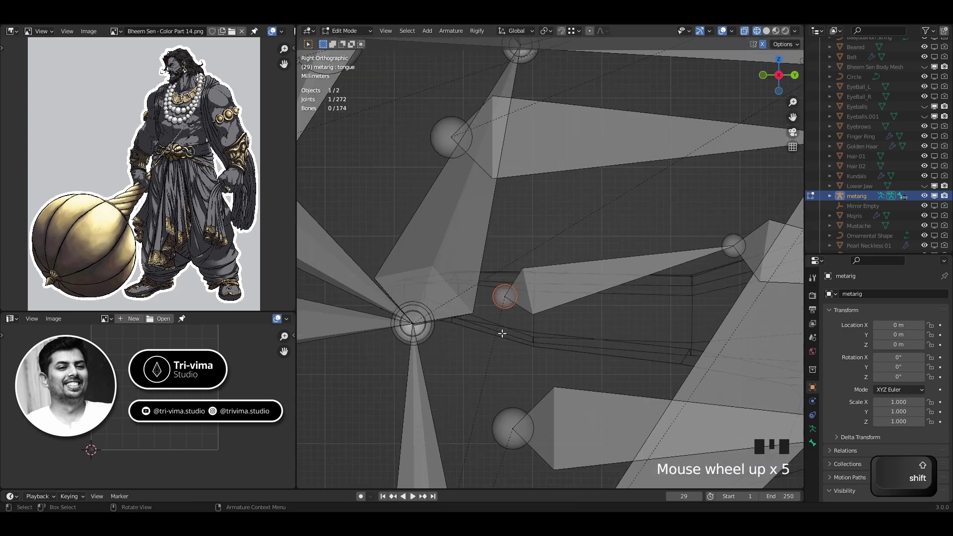
key(g)
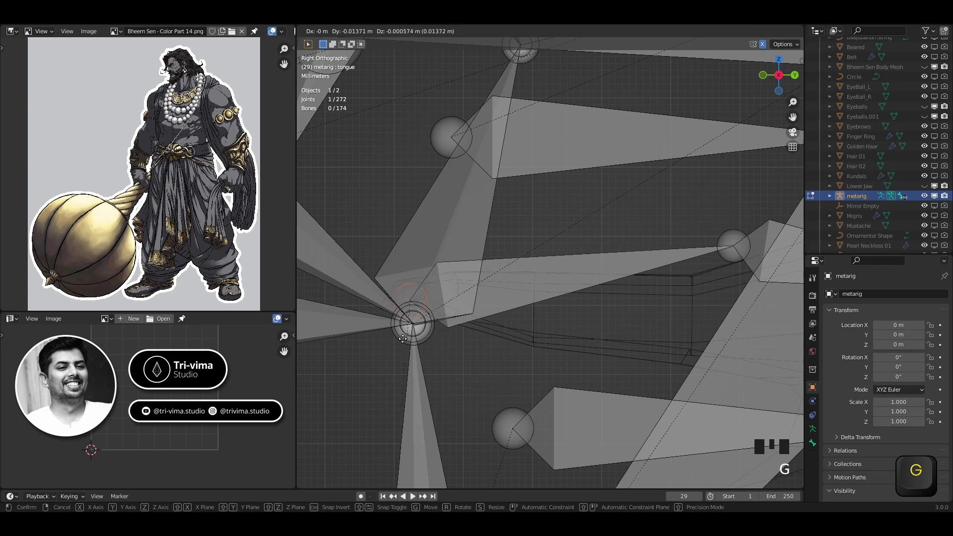
click(398, 340)
Step: Reposition the two middle joints of the tongue bone chain so they run through the centre of the tongue mesh
scroll(641, 285, down, 2)
click(676, 255)
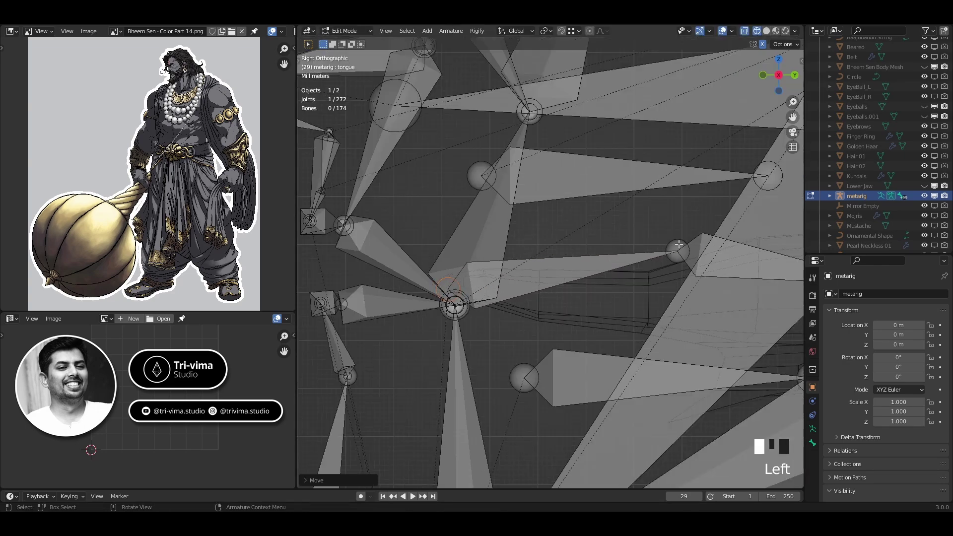
key(g)
click(631, 333)
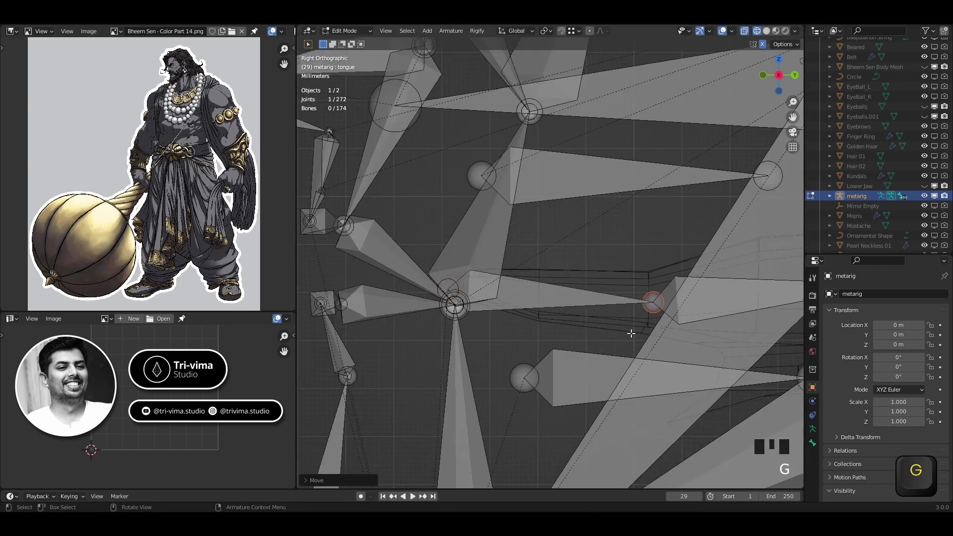
shift+middle_drag(643, 315, 330, 288)
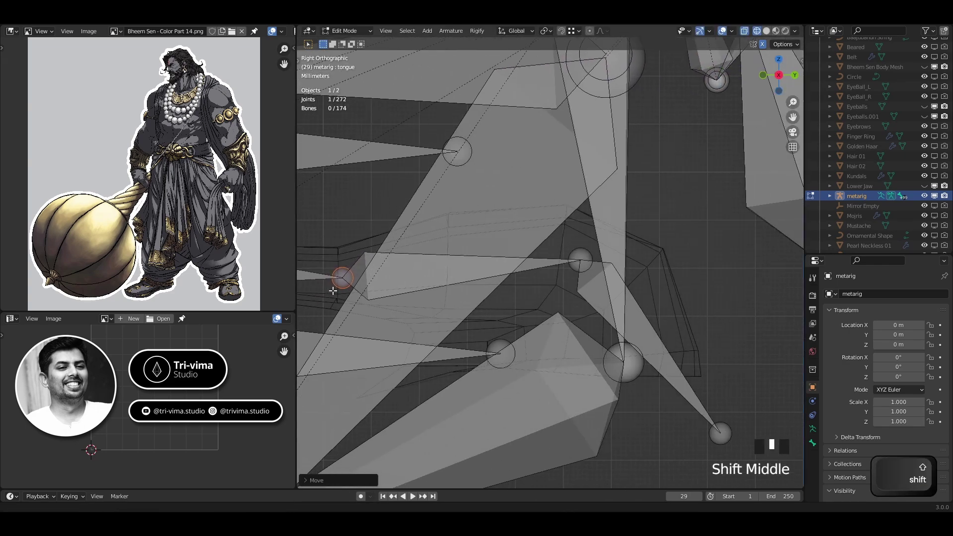
click(582, 259)
key(g)
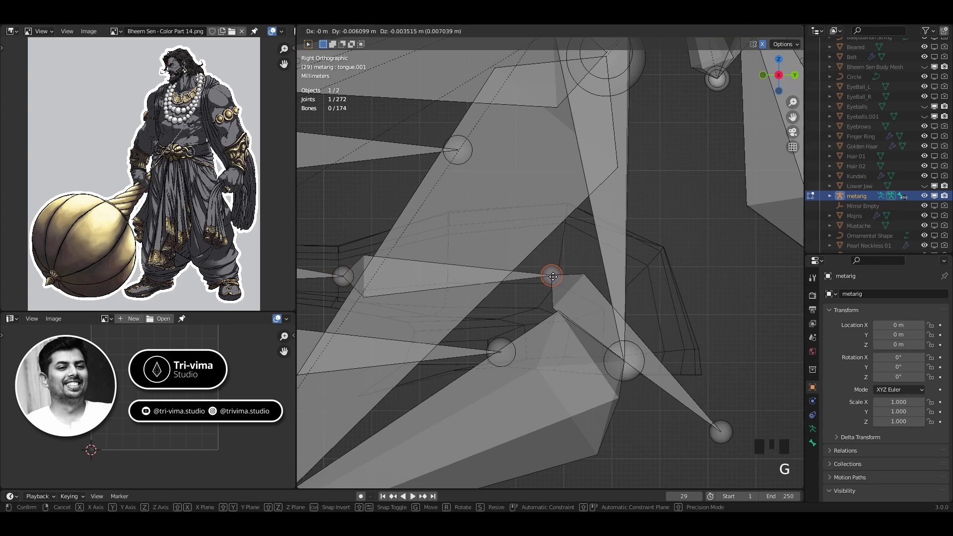
click(552, 278)
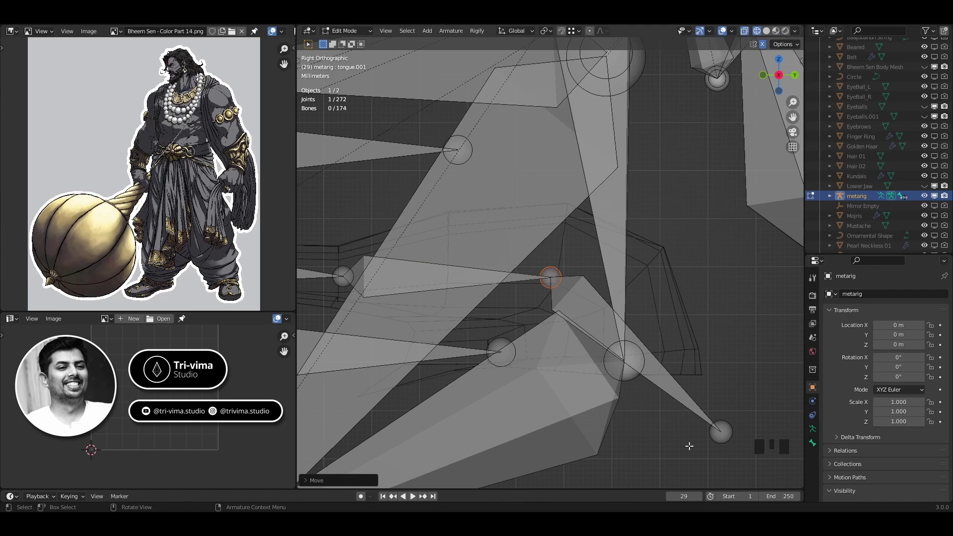
Step: Move the rear end joint of tongue.002 about 0.02 m forward and 0.01 m up to the base of the tongue mesh
click(723, 436)
key(g)
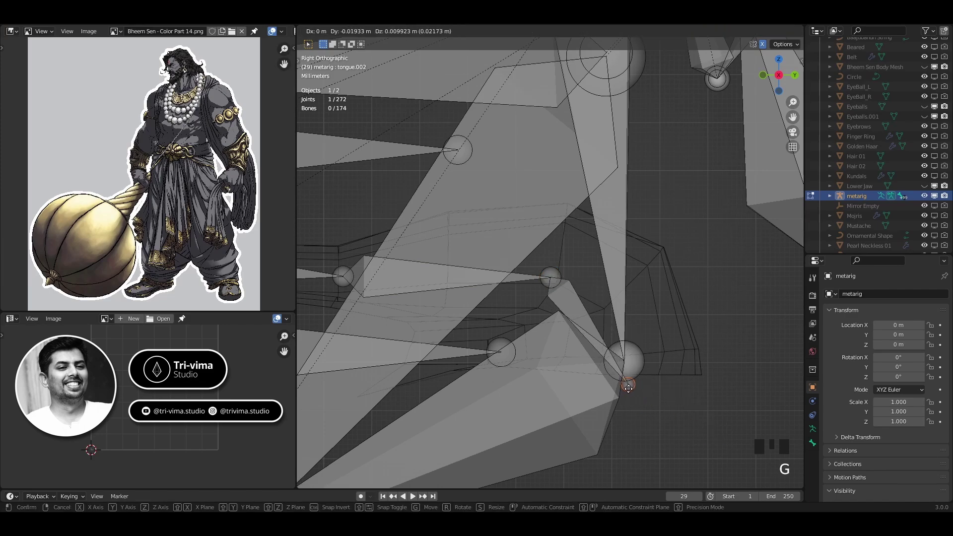
click(630, 382)
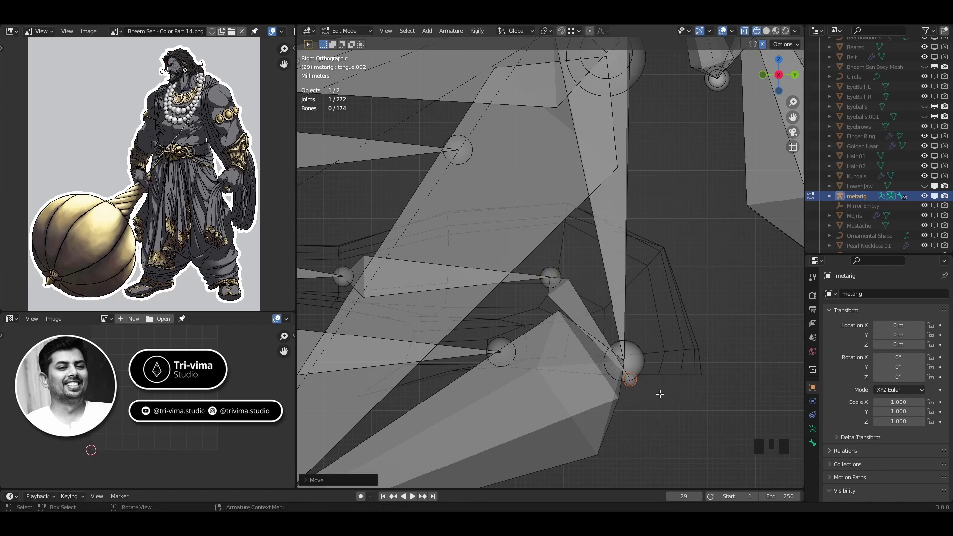
scroll(661, 395, down, 4)
scroll(643, 383, down, 2)
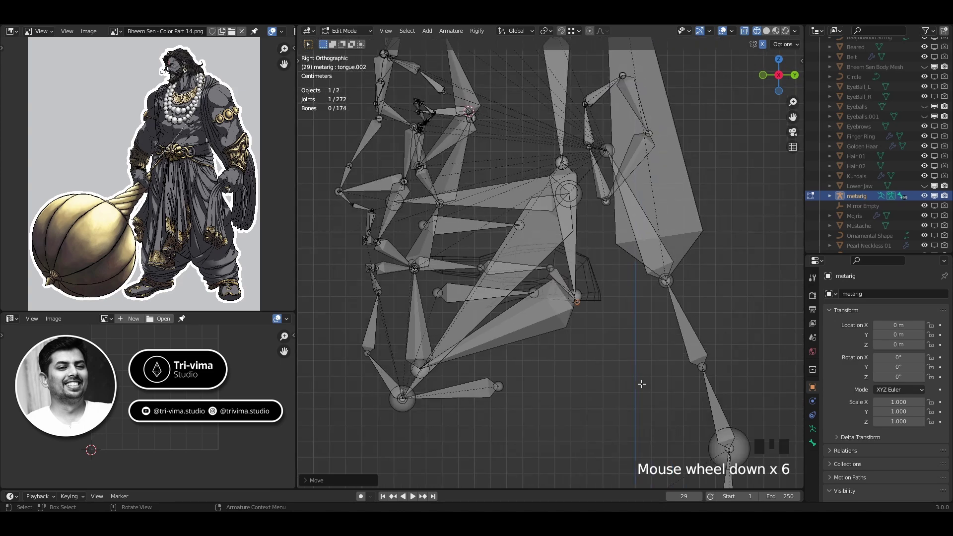
key(alt)
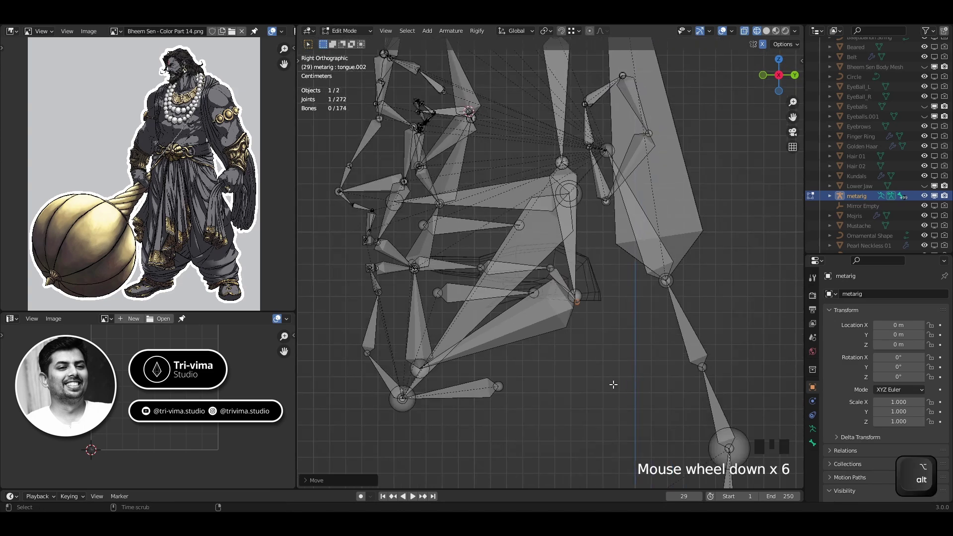
Step: Return to Object Mode, unhide all hidden objects, clear the selection and set the right side view
key(alt+h)
key(Tab)
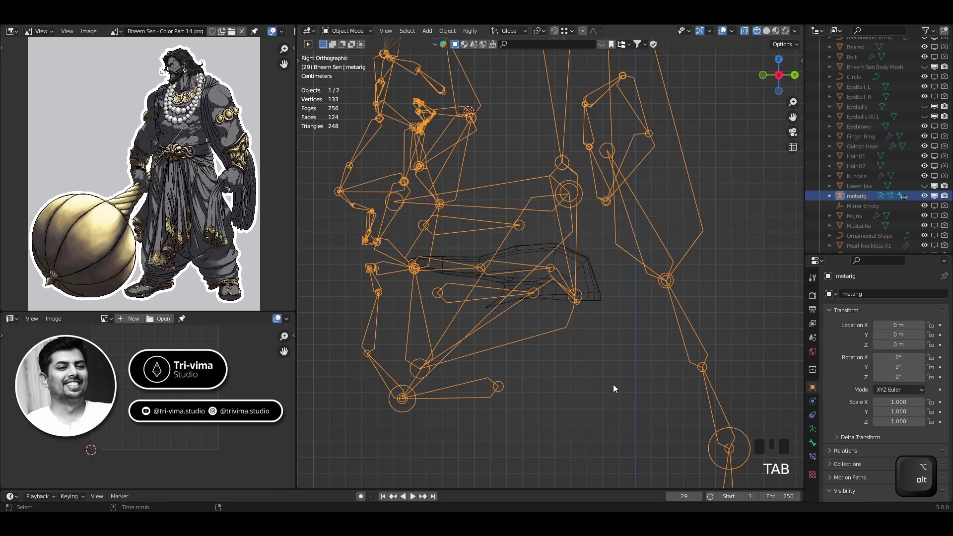
key(alt+h)
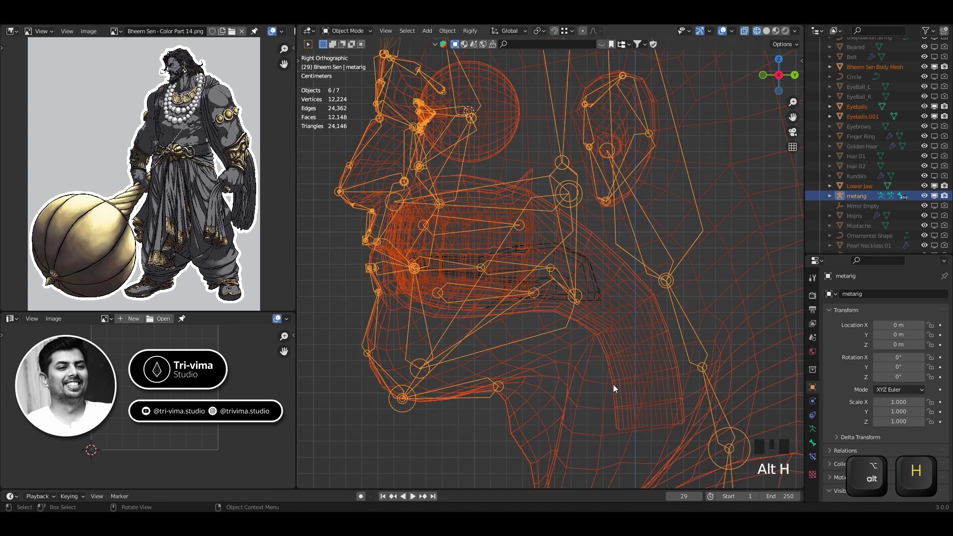
click(344, 293)
middle_drag(349, 295, 599, 299)
key(KP_3)
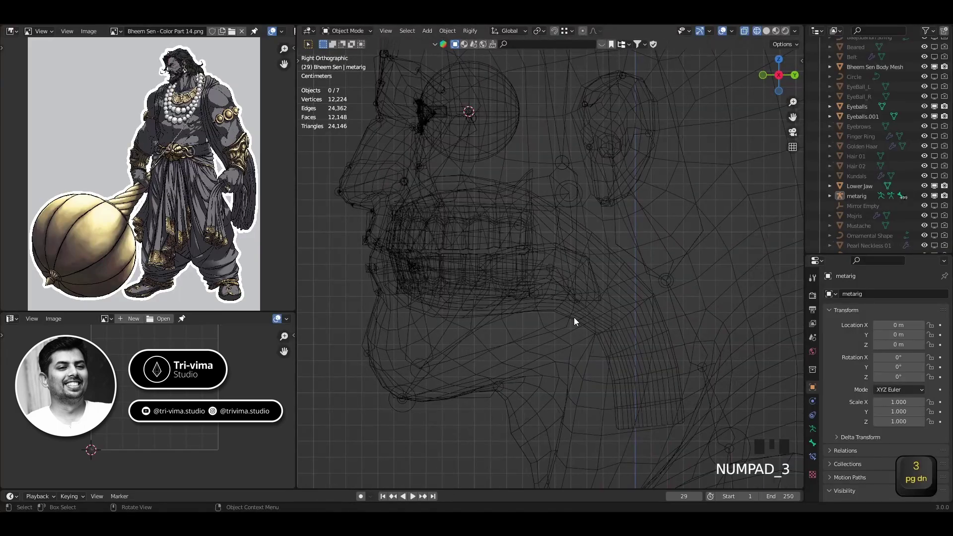
Step: Display the viewport in Solid shading with X-Ray on, framing the mouth so the teeth and bones show through the skin
scroll(575, 320, up, 3)
key(z)
click(622, 303)
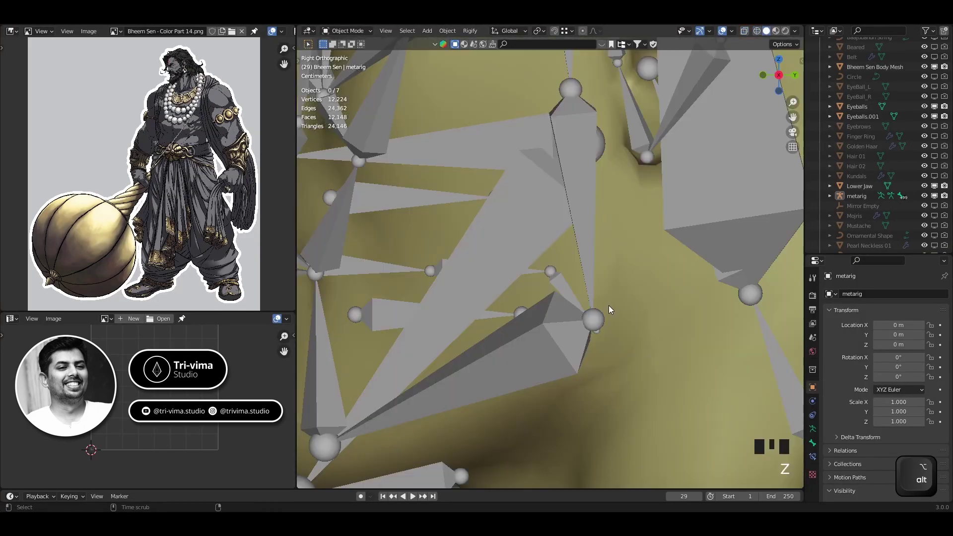
key(alt+z)
shift+middle_drag(469, 305, 598, 318)
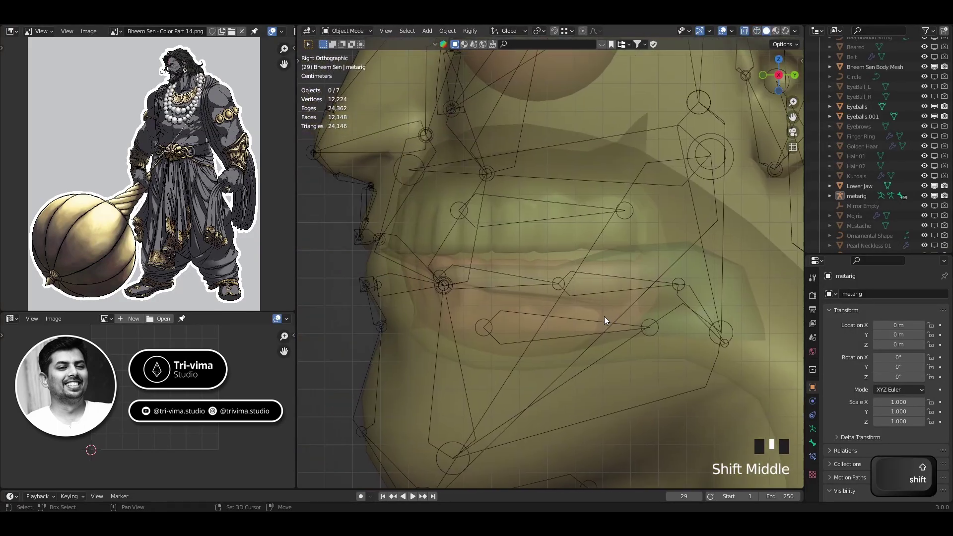
Step: In the metarig's Edit Mode, move the teeth.B bone about 0.013 m forward and 0.008 m up to the lower teeth
click(488, 326)
click(489, 326)
click(489, 326)
key(Tab)
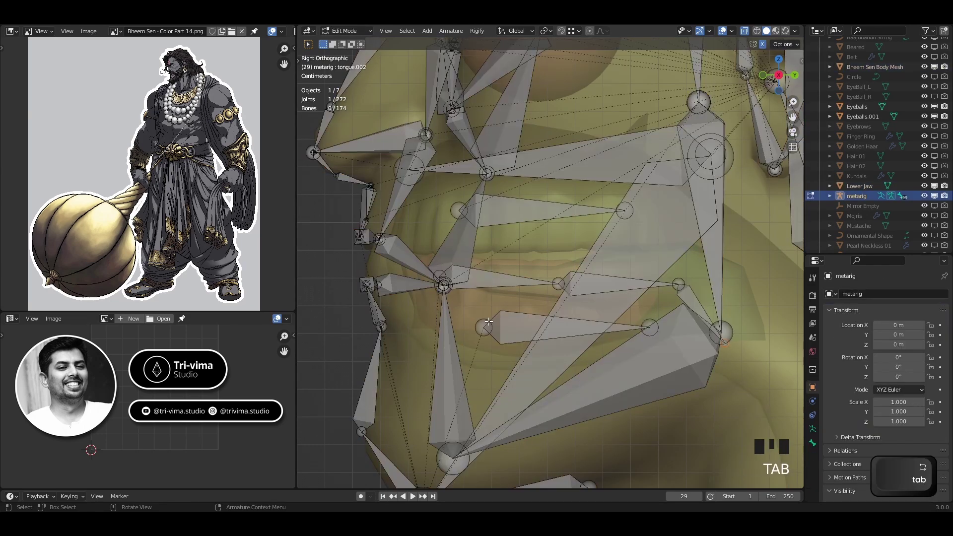
click(511, 333)
key(g)
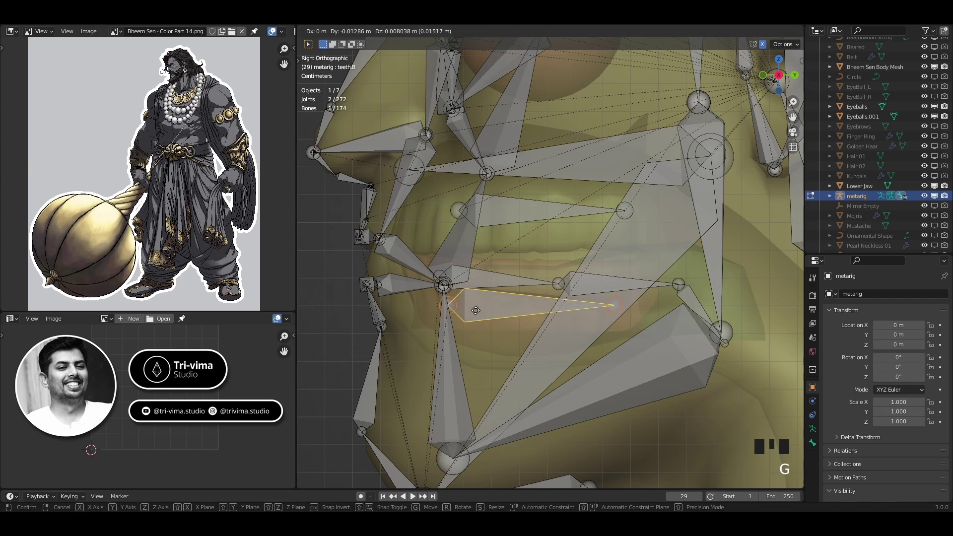
click(475, 310)
Step: Move the teeth.T bone about 0.007 m forward and 0.001 m up along the upper teeth, and return to Object Mode
click(497, 207)
key(g)
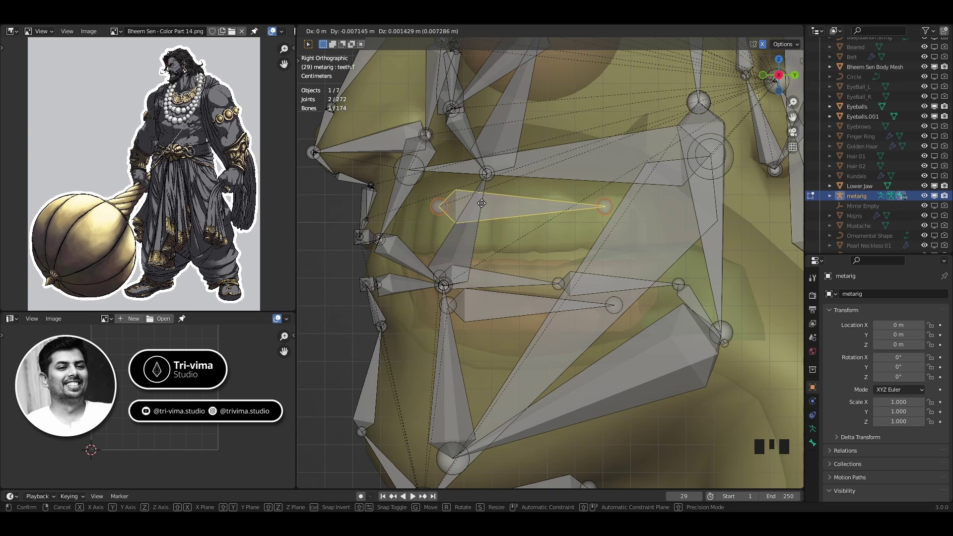
click(482, 203)
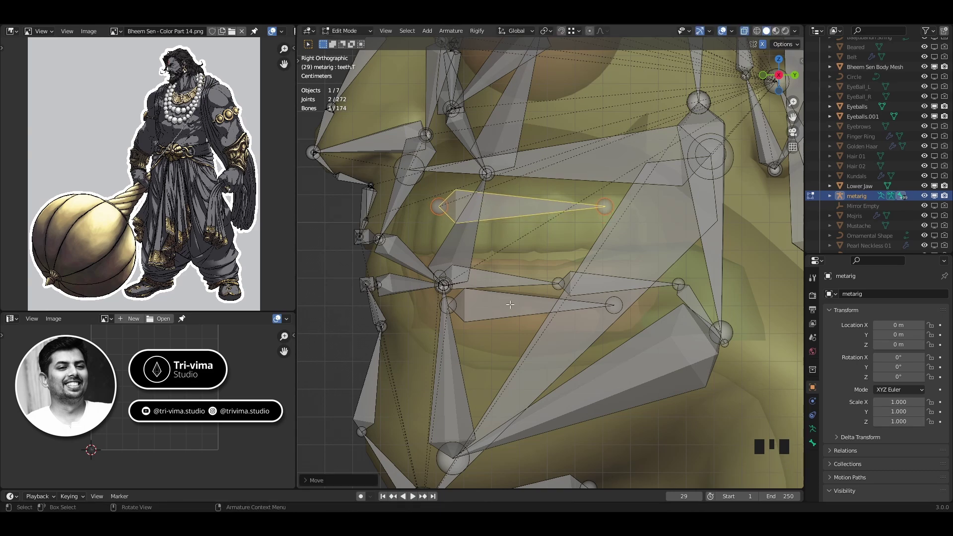
scroll(521, 343, down, 7)
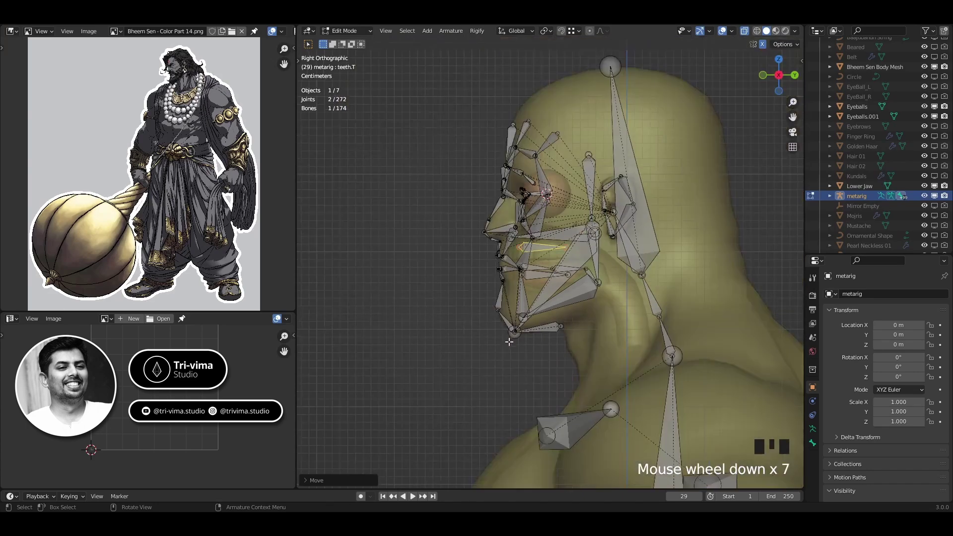
scroll(570, 338, up, 4)
key(Tab)
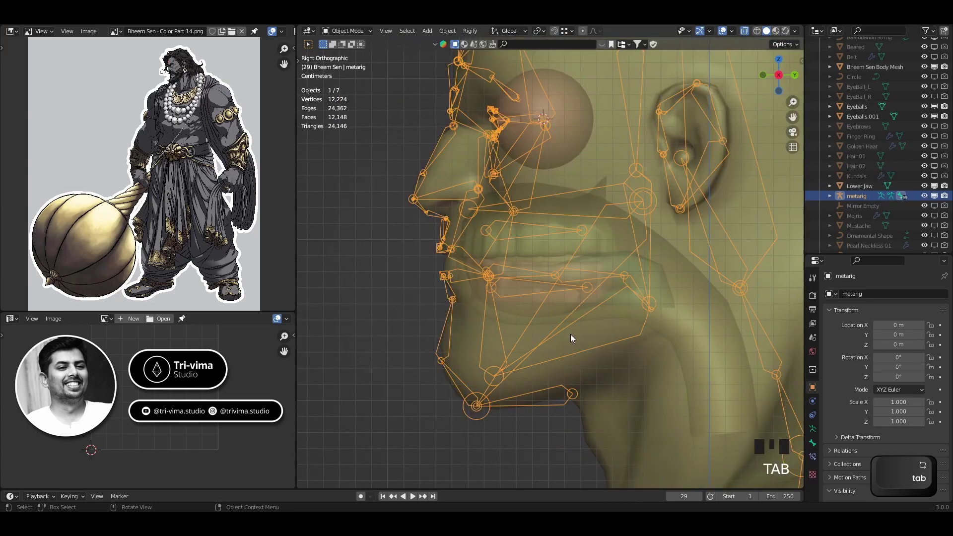
Step: Examine the metarig's fit against the body mesh, from the face bones in side view to the whole figure in perspective
scroll(570, 337, down, 3)
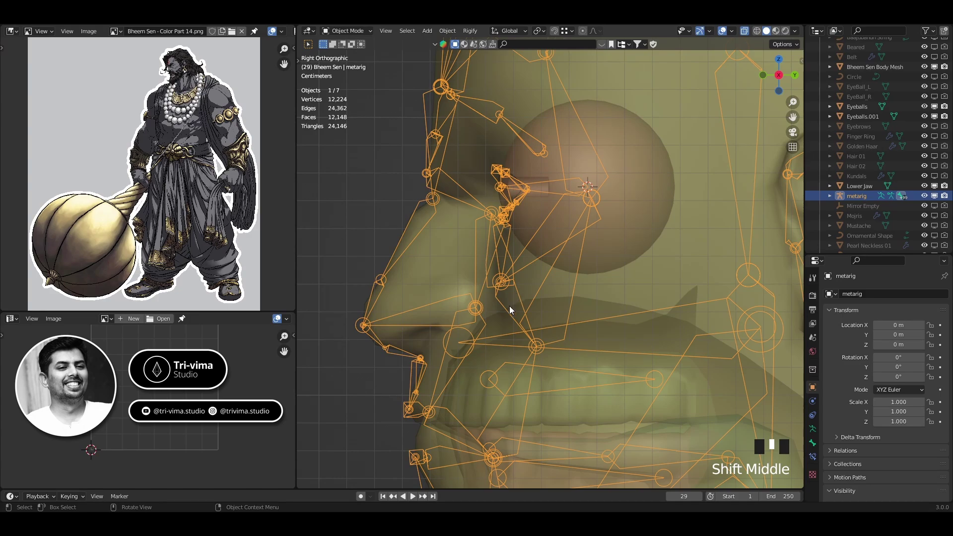
scroll(508, 308, down, 6)
shift+middle_drag(560, 364, 521, 317)
scroll(521, 317, down, 1)
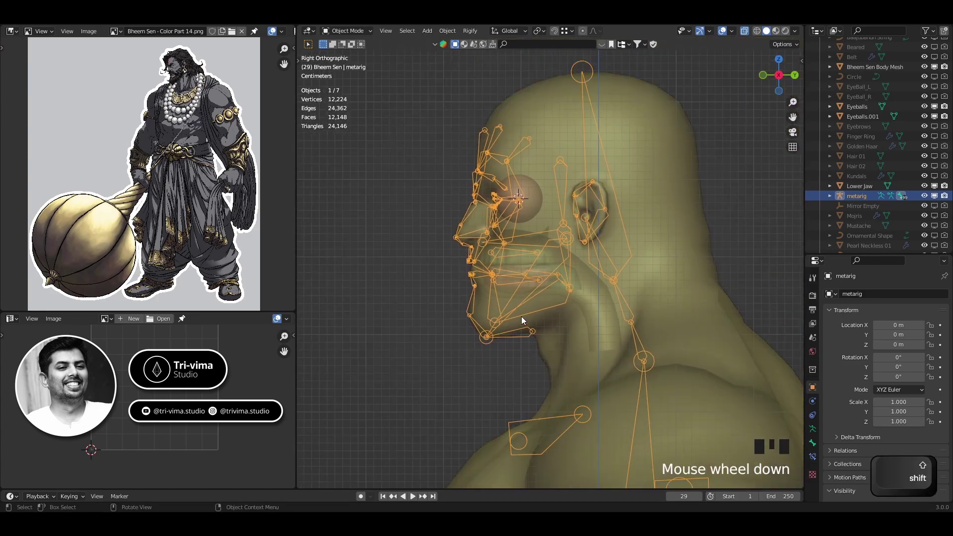
scroll(522, 317, down, 4)
shift+middle_drag(528, 401, 449, 230)
middle_drag(449, 231, 532, 253)
scroll(532, 253, down, 2)
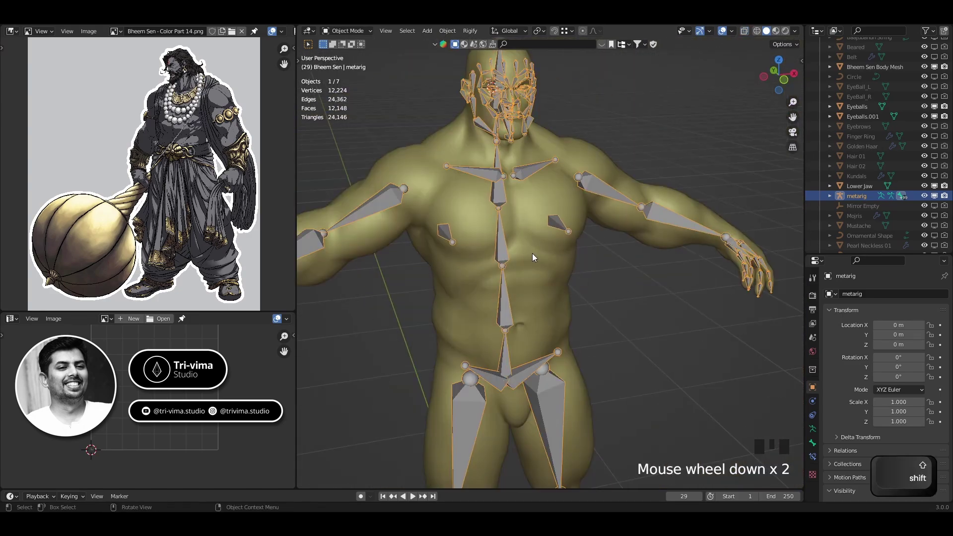
scroll(532, 255, down, 4)
shift+middle_drag(580, 333, 534, 318)
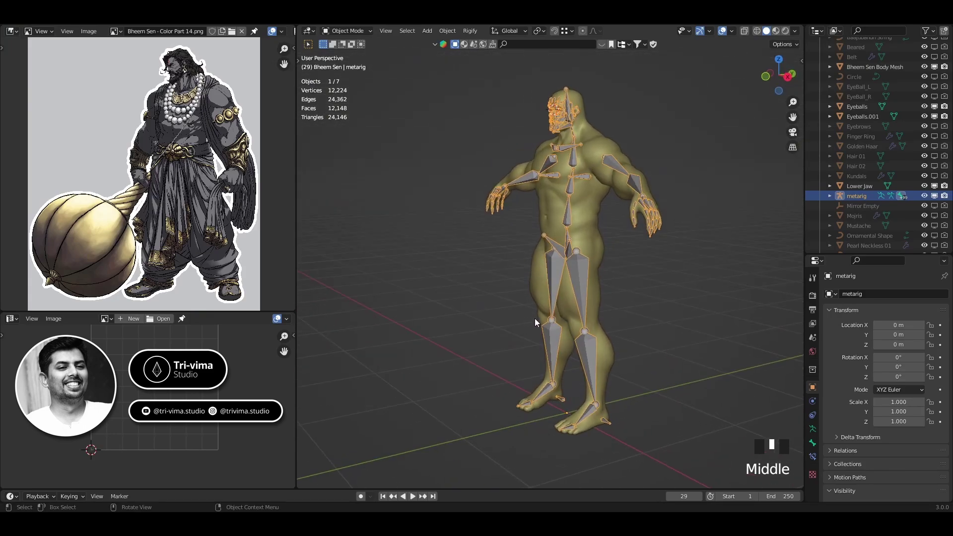
Step: Clear any parent on the Bheem Sen Body Mesh and metarig, and parent the mesh to the metarig with automatic weights
shift+click(589, 218)
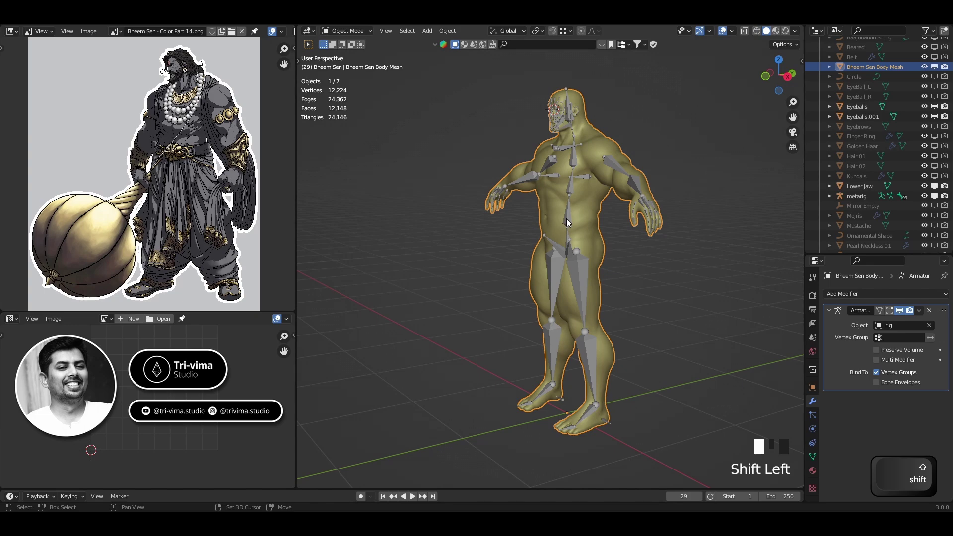
shift+click(567, 218)
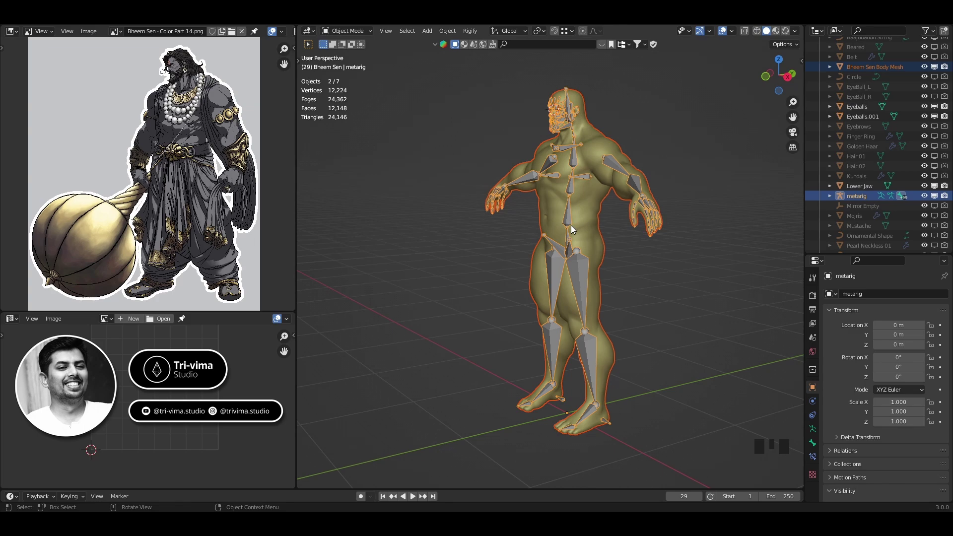
key(alt+p)
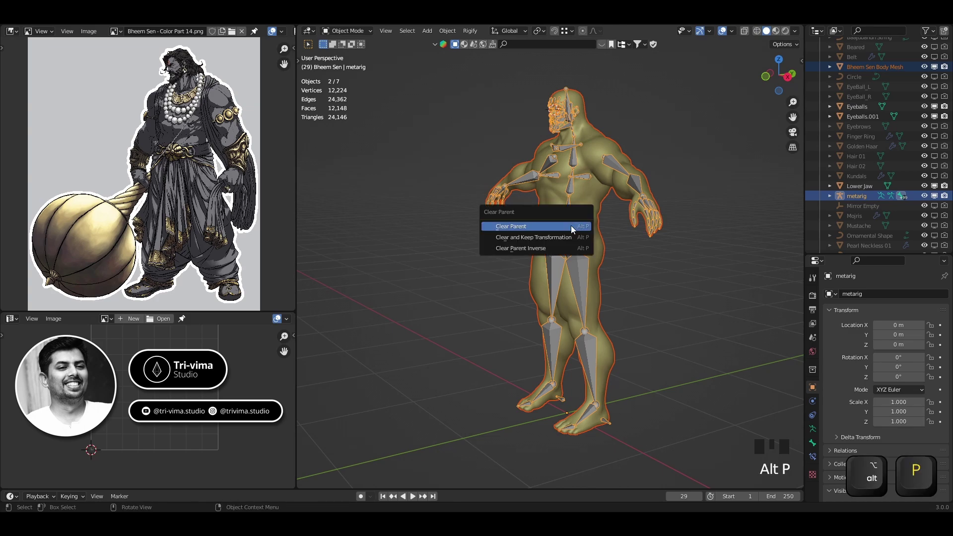
click(570, 227)
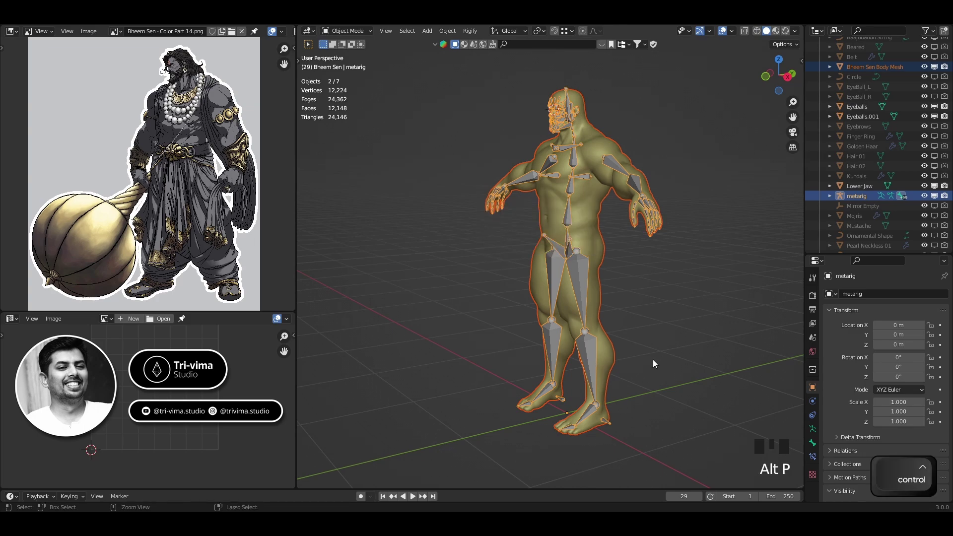
key(ctrl+p)
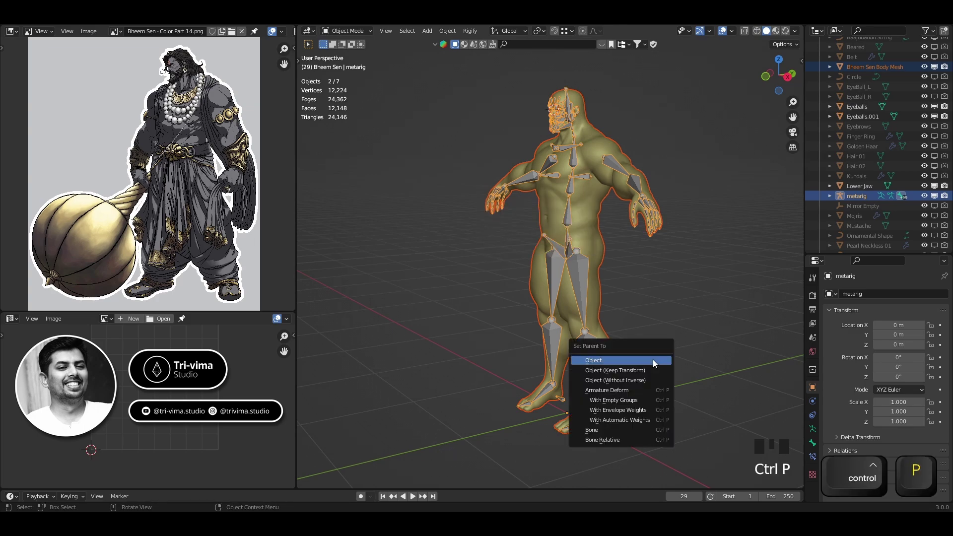
click(611, 419)
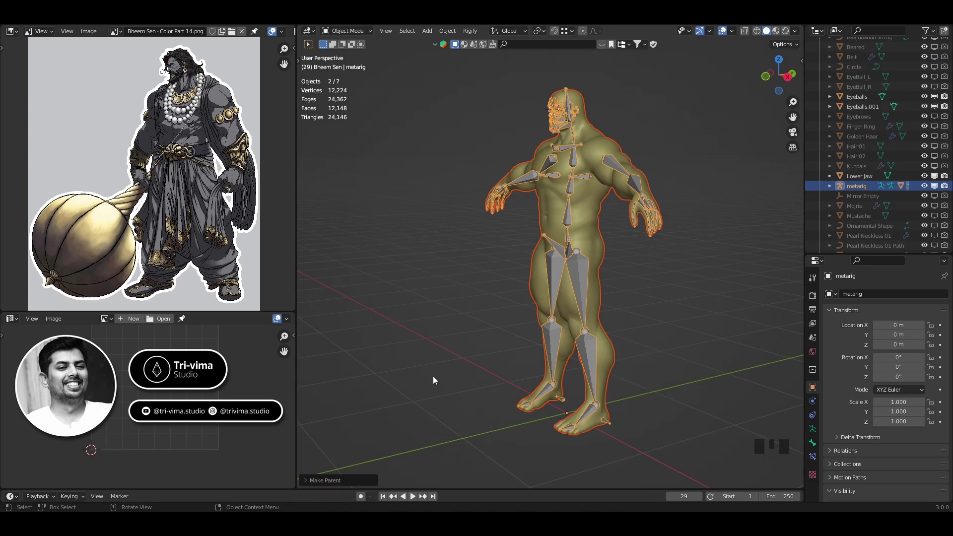
Step: Clear the body mesh's parent relation to the metarig and deselect both objects
shift+click(579, 276)
shift+click(578, 277)
shift+click(588, 229)
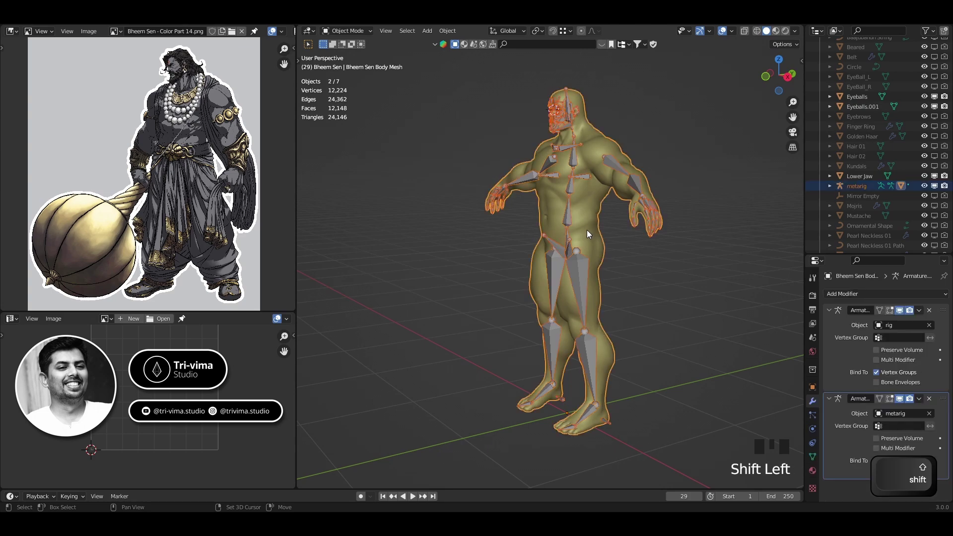
right_click(586, 231)
mouse_move(587, 230)
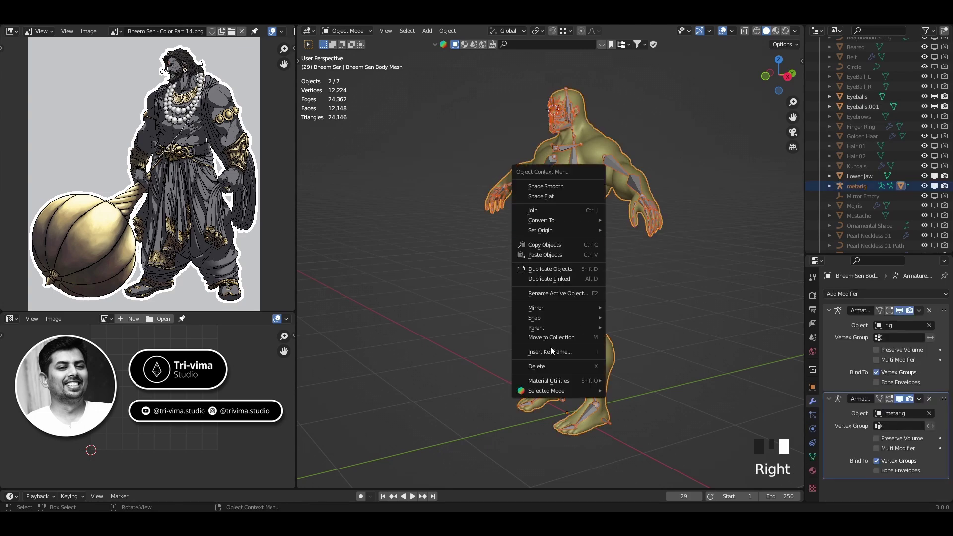
mouse_move(556, 328)
click(638, 318)
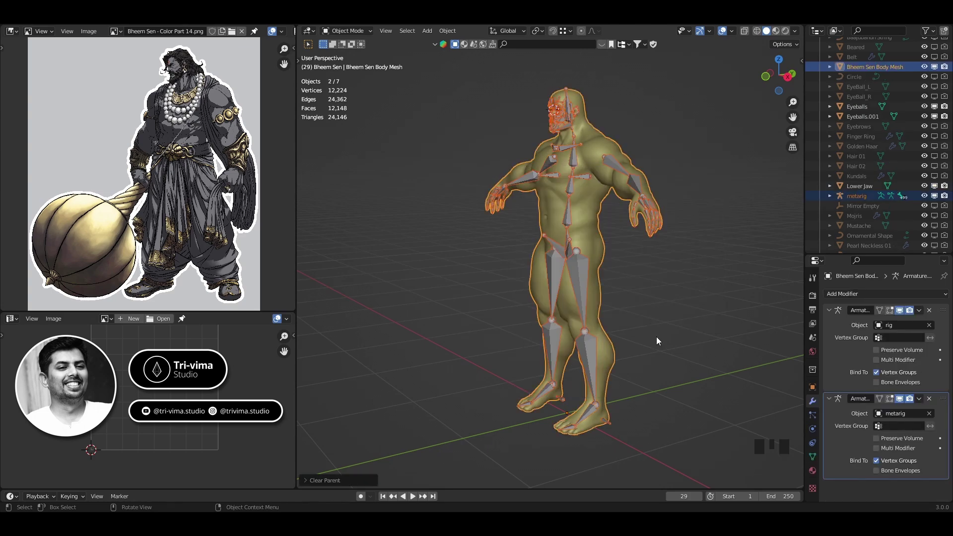
click(685, 356)
Step: Remove both Armature modifiers from the Bheem Sen Body Mesh and delete all its vertex groups
click(930, 398)
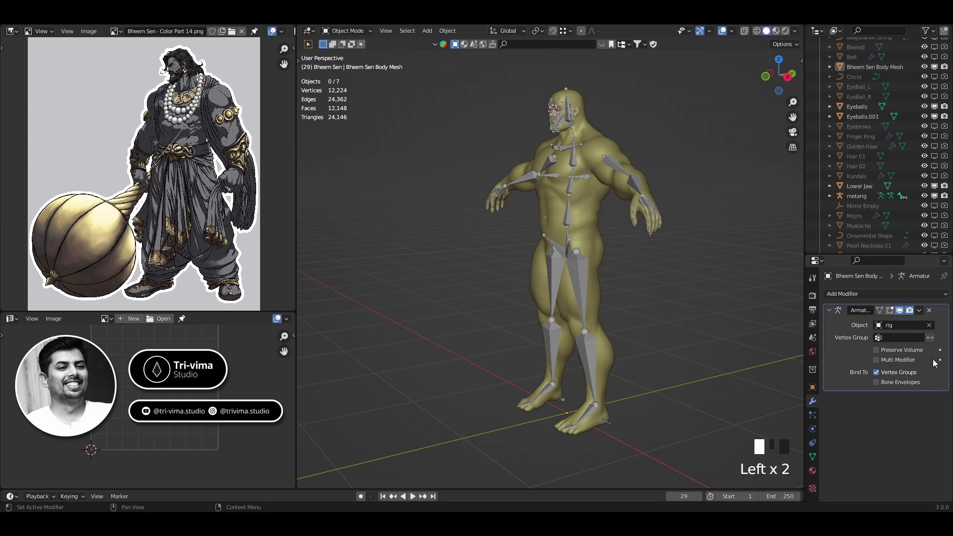
click(929, 310)
click(590, 219)
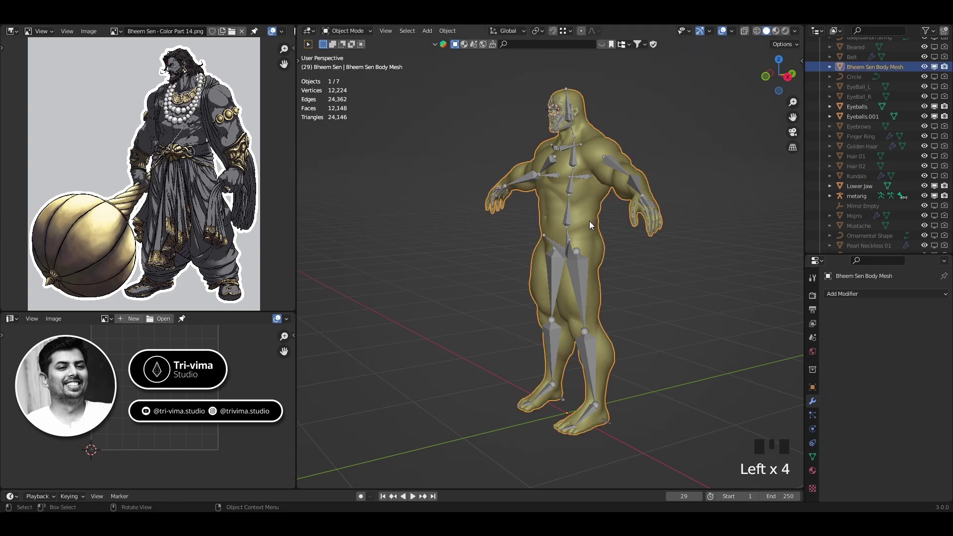
click(813, 455)
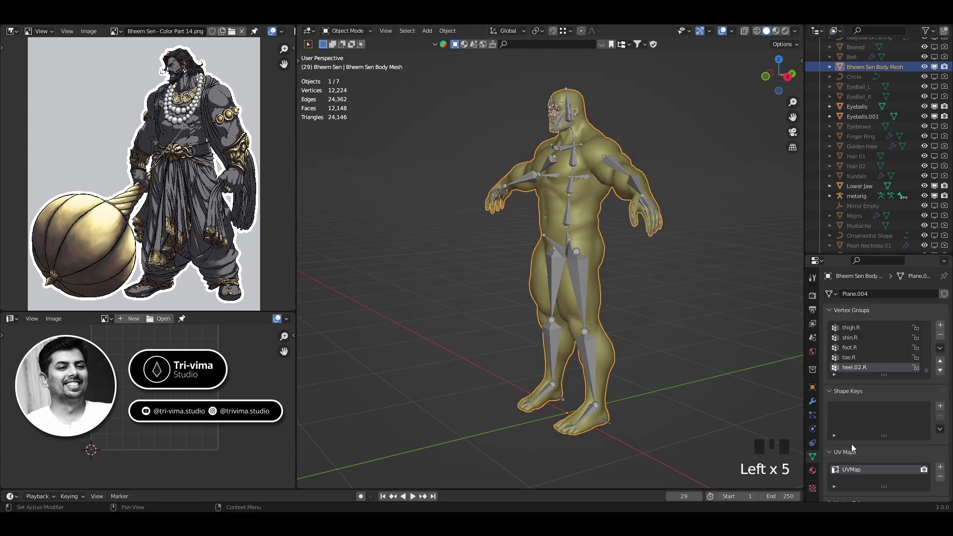
click(939, 348)
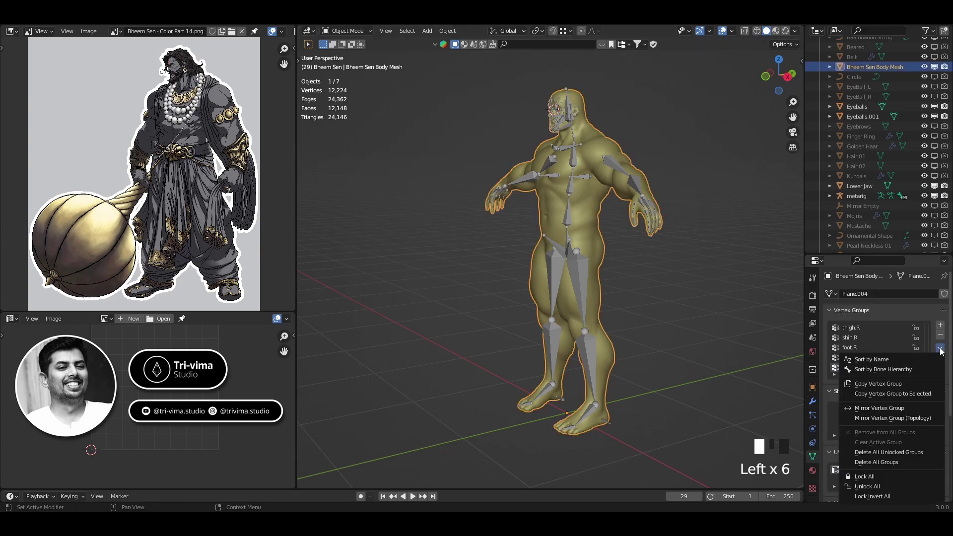
click(867, 463)
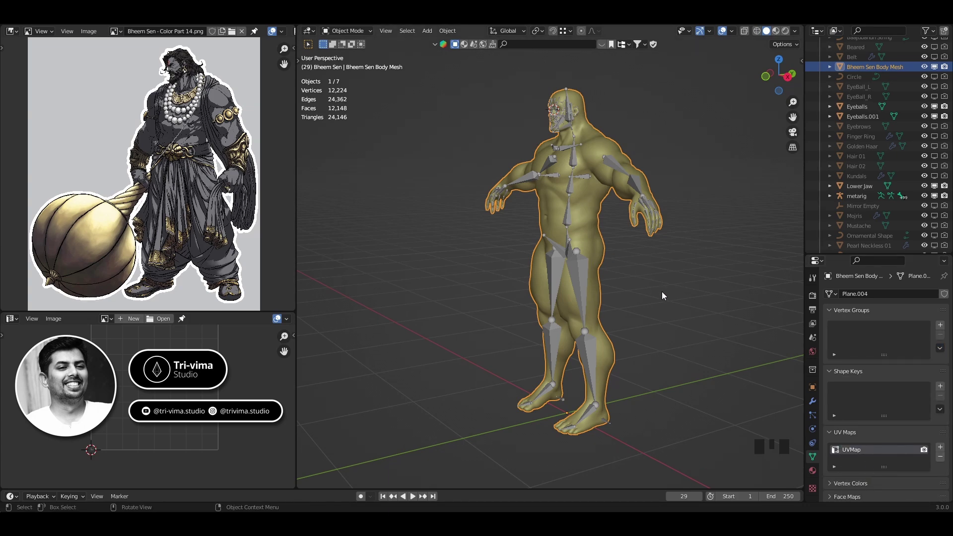
Step: Apply the metarig's scale and rotation, and generate the Rigify control rig from it
click(576, 269)
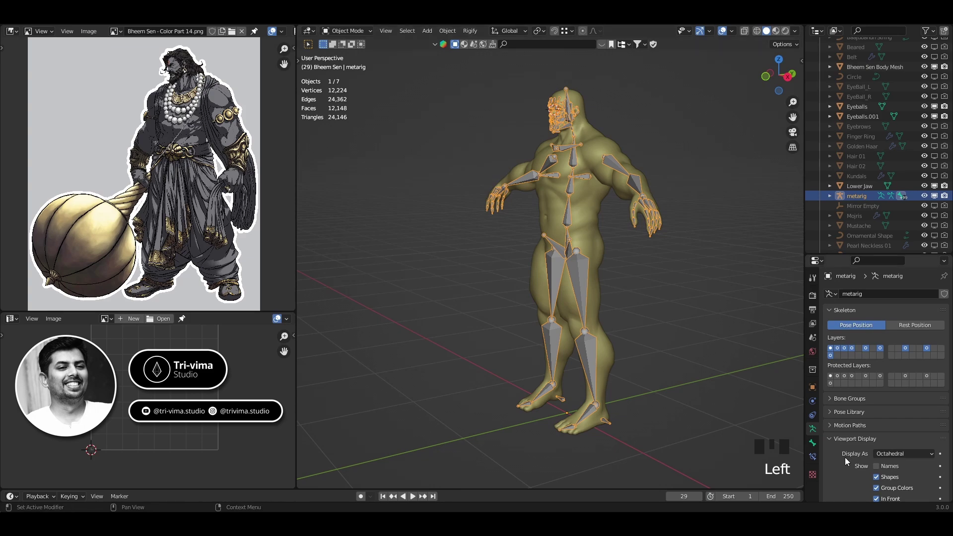
scroll(845, 457, down, 6)
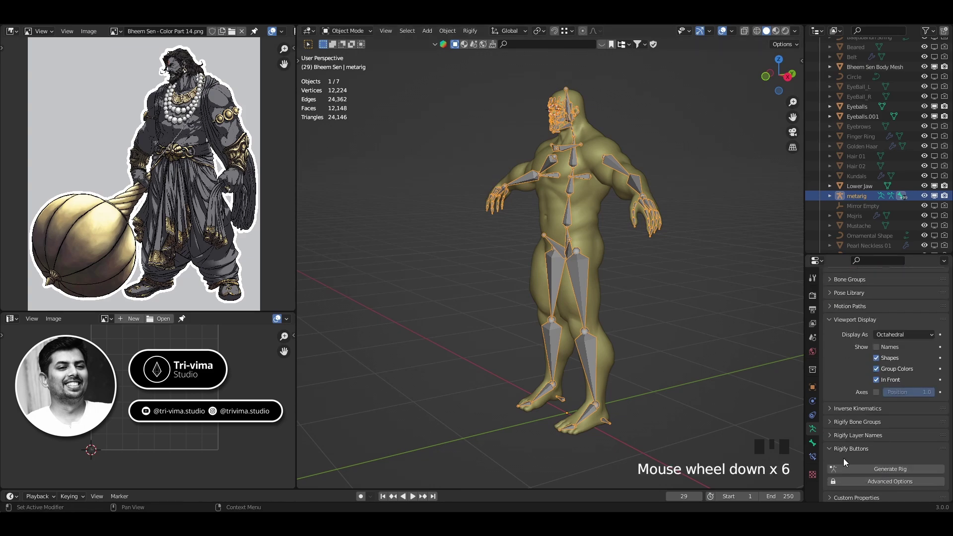
key(ctrl+a)
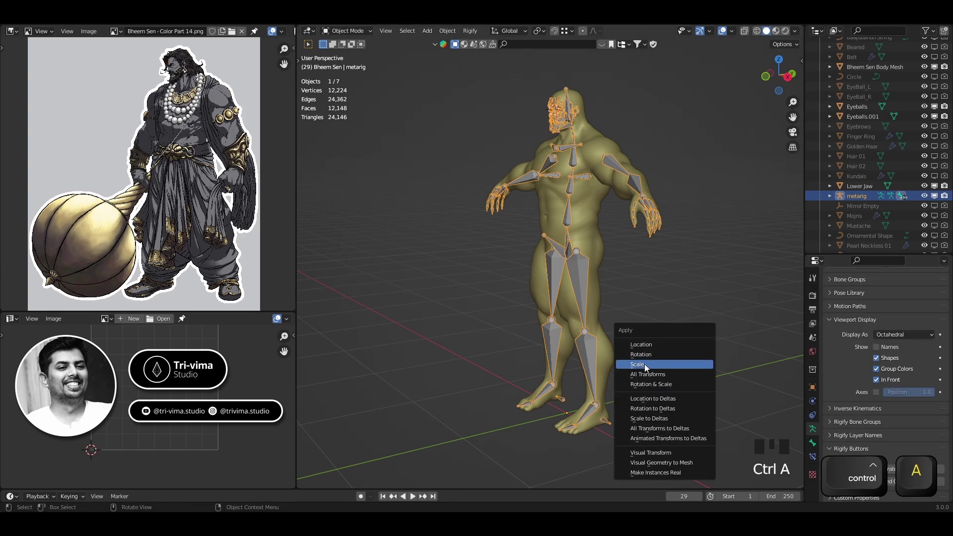
click(645, 364)
key(ctrl+a)
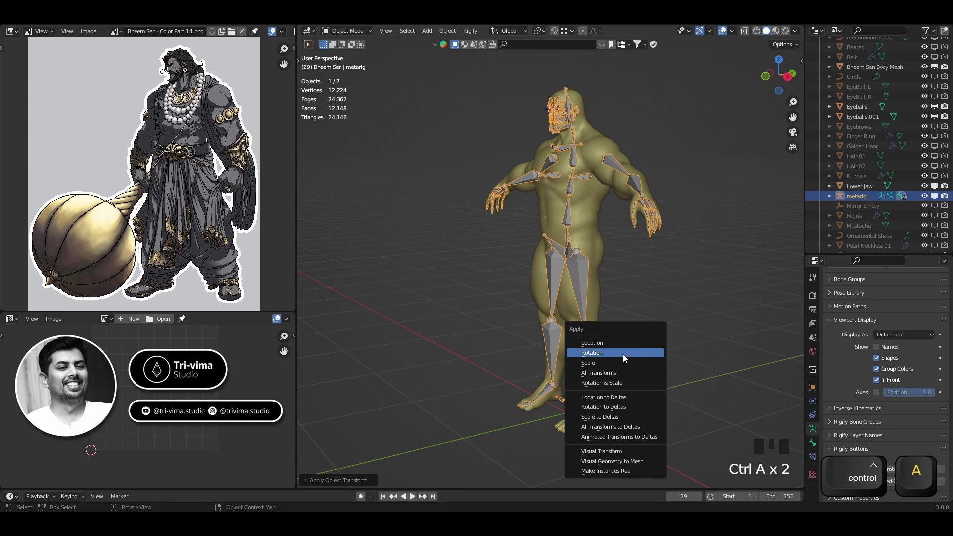
click(624, 353)
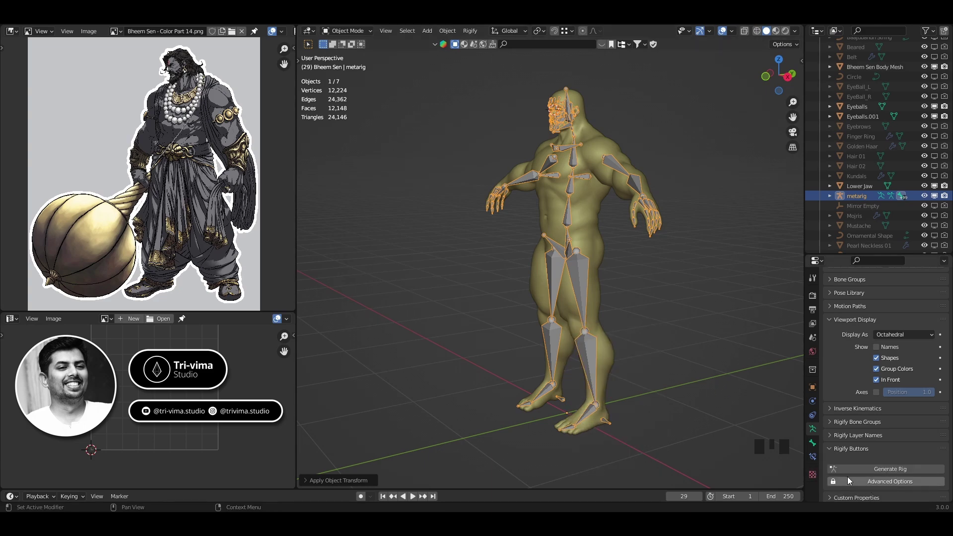
click(862, 469)
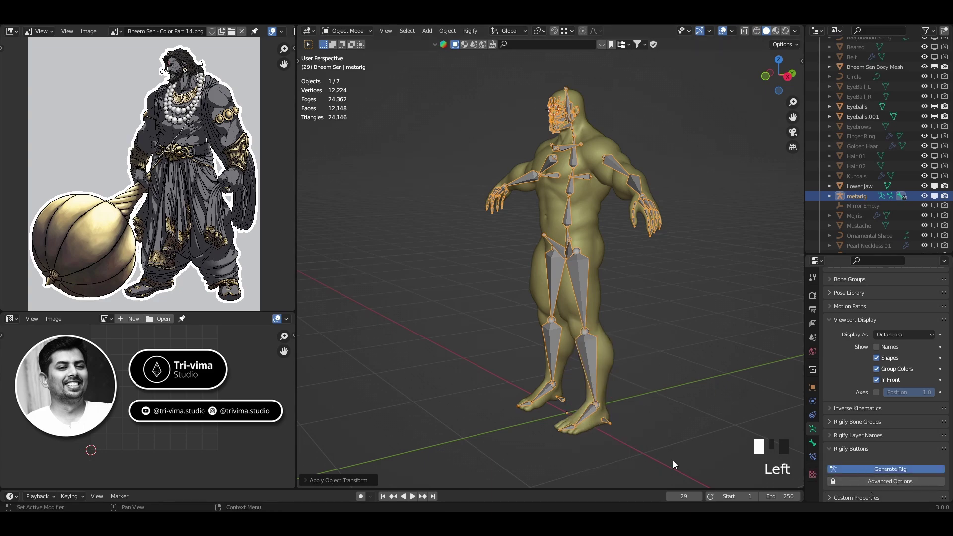
Step: Hide the metarig and inspect the generated rig's hip and torso controls from the front and right side
middle_drag(612, 450, 799, 422)
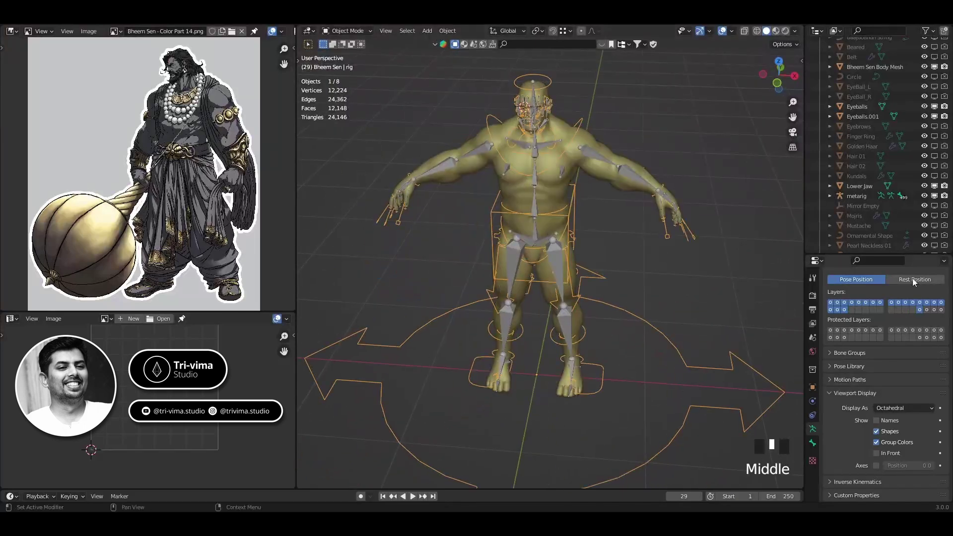
click(924, 196)
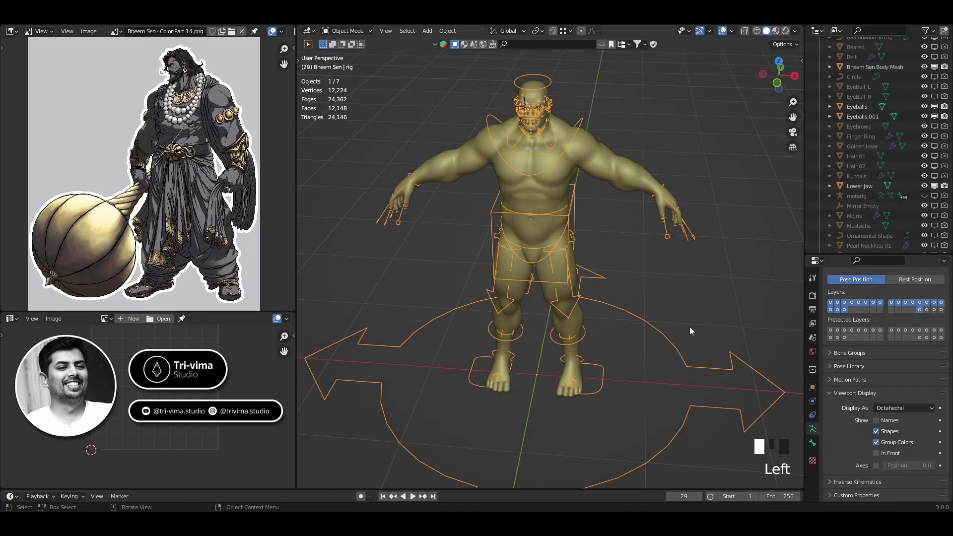
middle_drag(689, 327, 574, 314)
scroll(585, 284, up, 2)
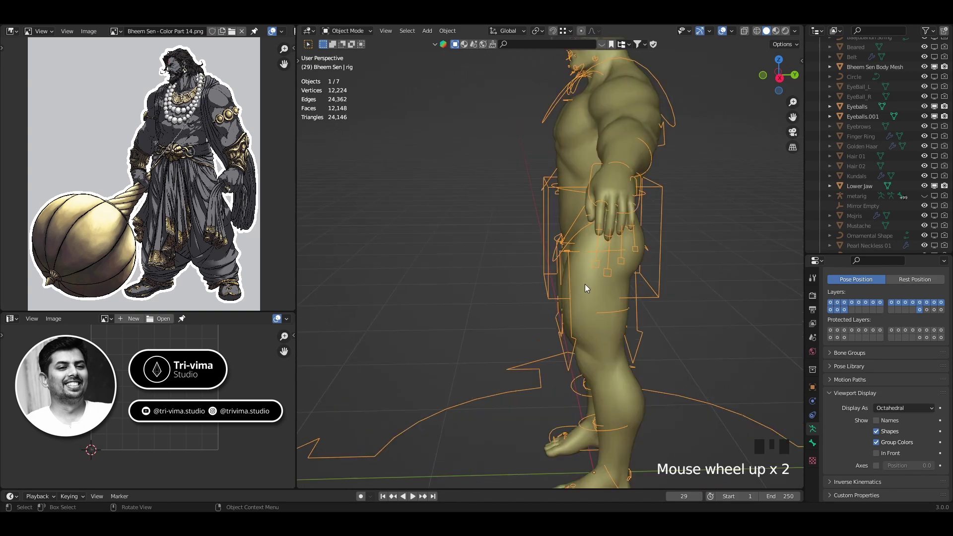
scroll(584, 284, up, 2)
middle_drag(647, 314, 535, 281)
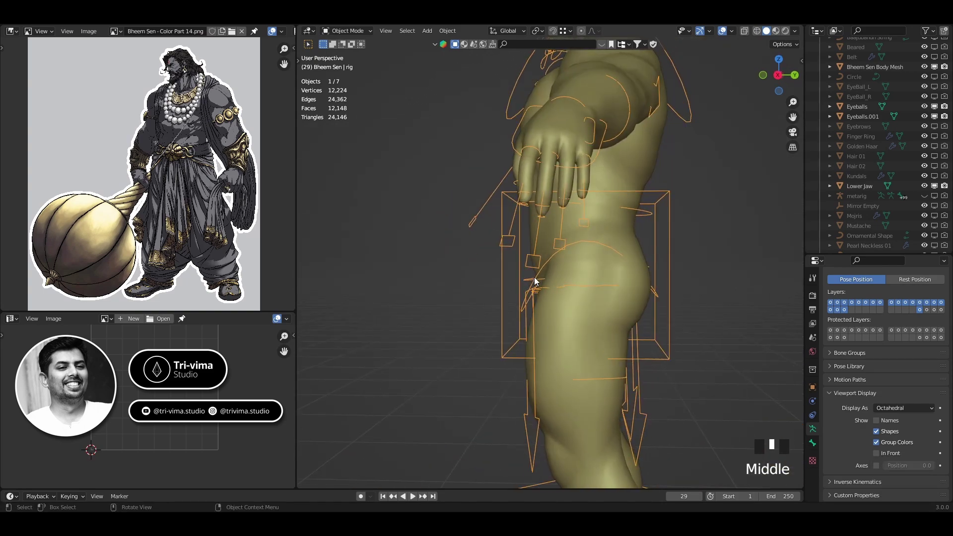
key(KP_3)
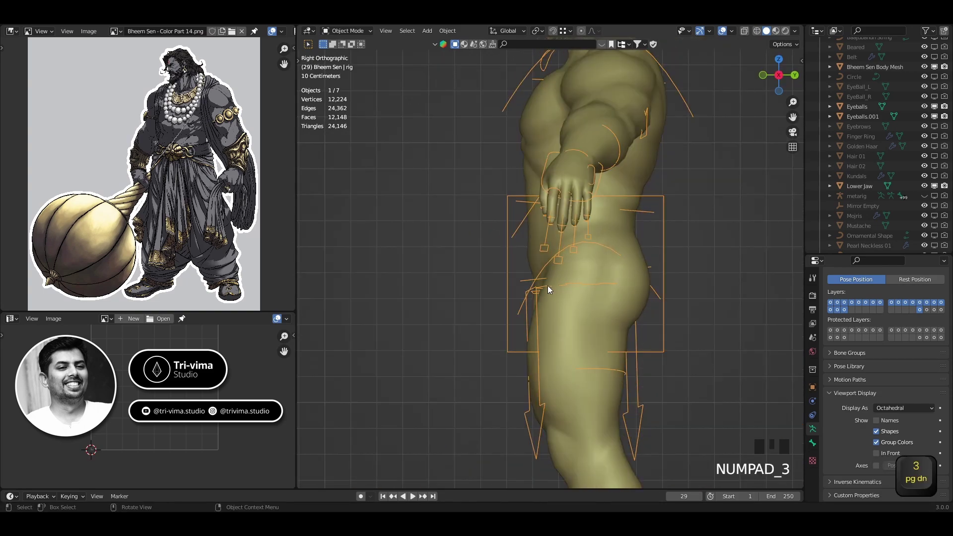
Step: Delete the generated rig and make the metarig visible again
key(x)
click(483, 336)
click(924, 196)
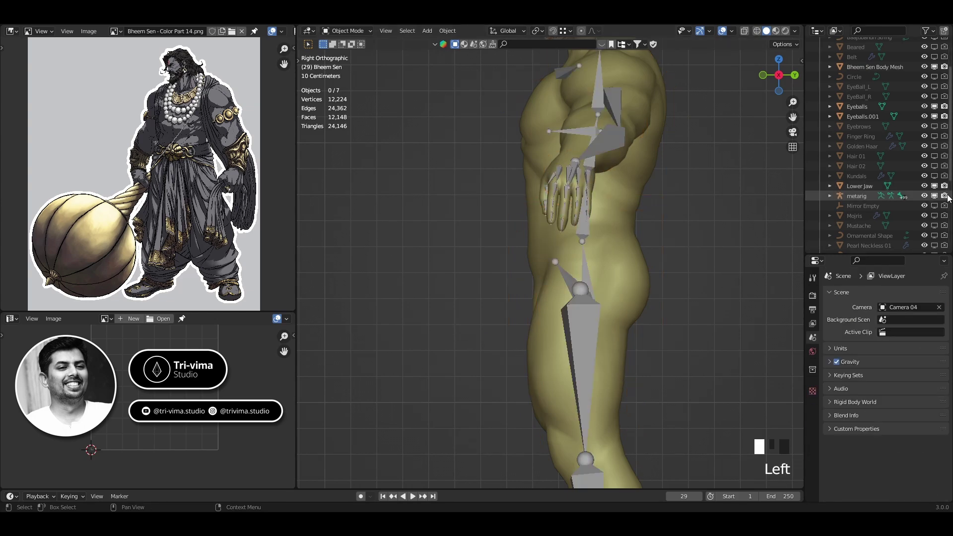
Step: In the metarig's Edit Mode, move the joint between the two lowest spine bones slightly toward the back
key(Tab)
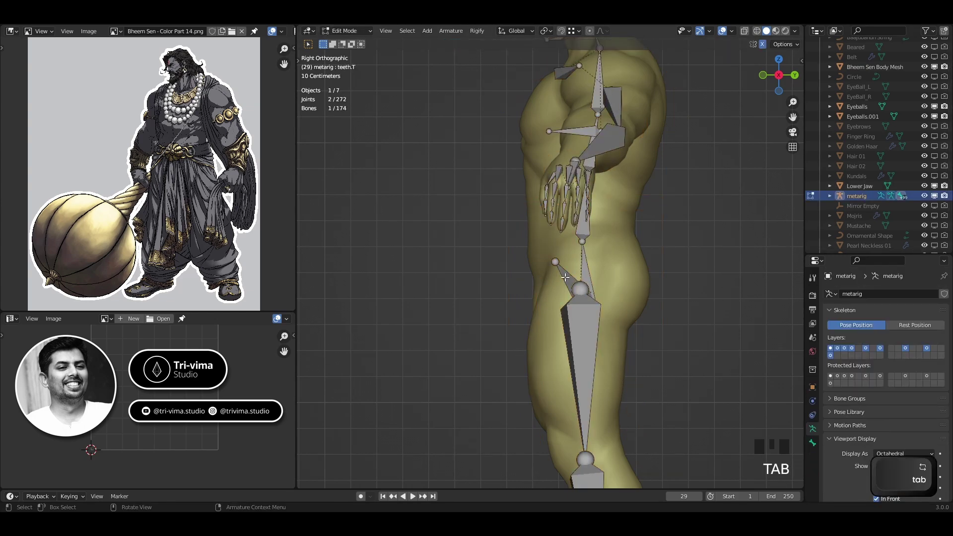
click(555, 262)
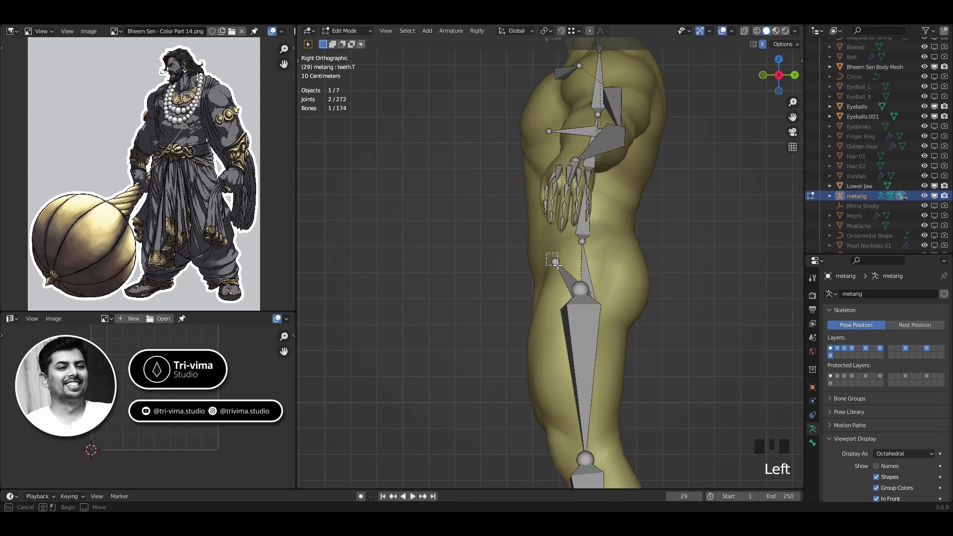
click(582, 242)
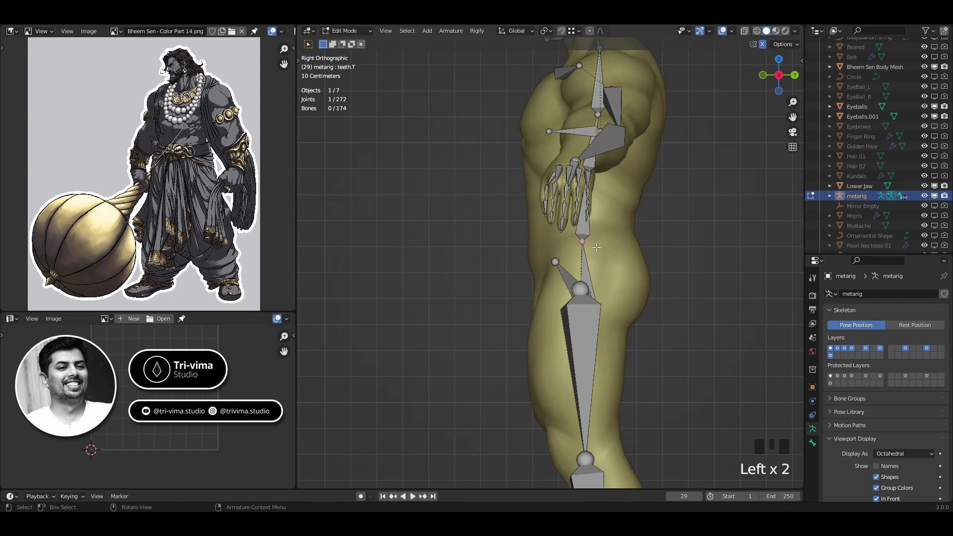
key(g)
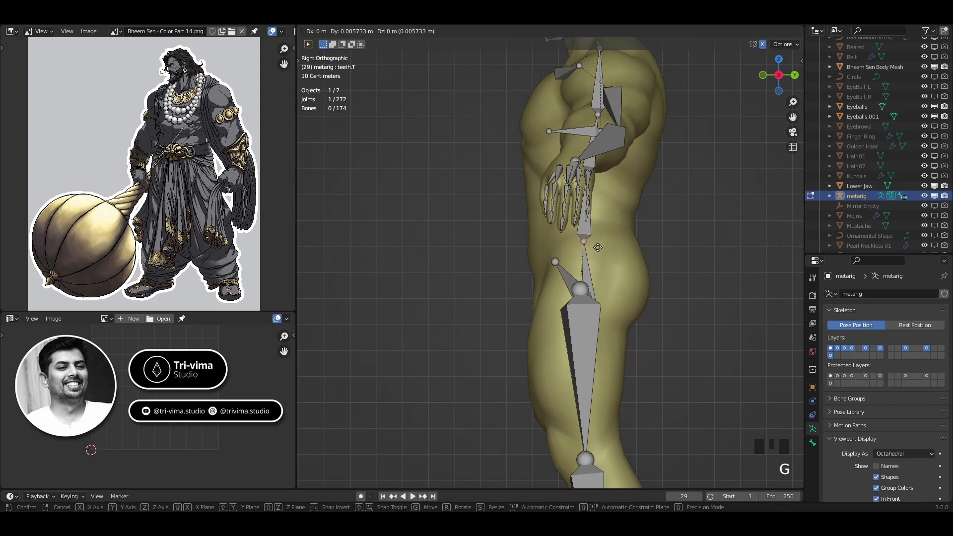
click(599, 247)
Step: With X-ray enabled, move the joints at the base of the spine and pelvis bones slightly toward the back, and return to Object Mode
key(alt+z)
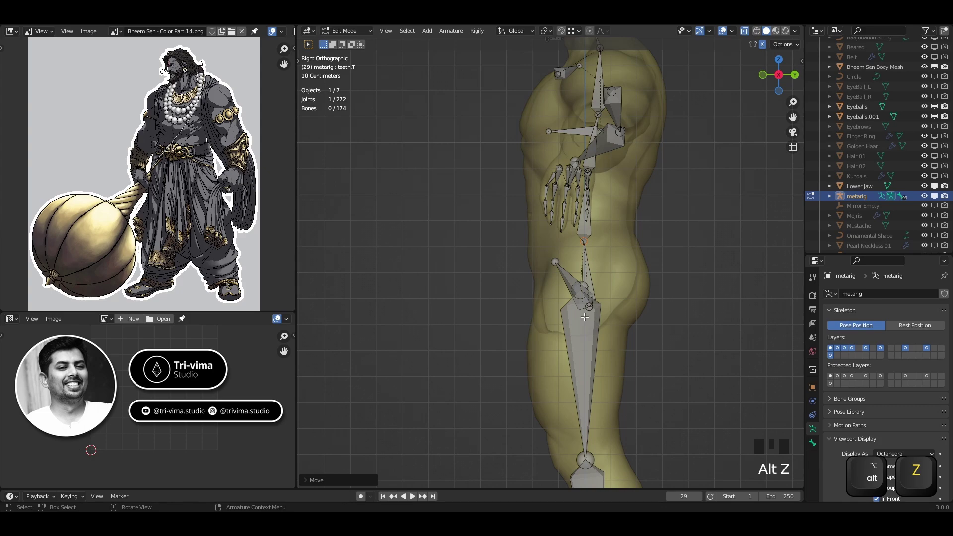
drag(579, 320, 604, 299)
ctrl+drag(525, 359, 618, 326)
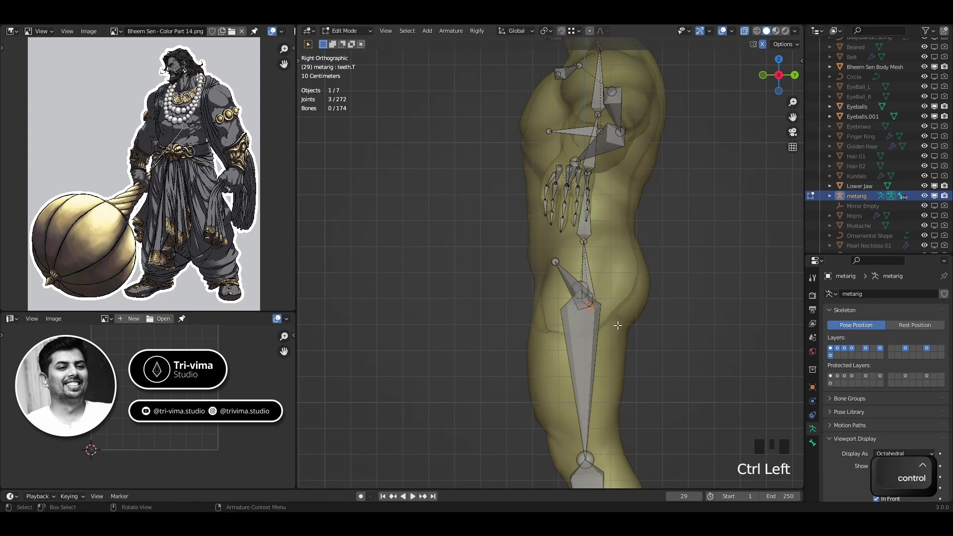
key(g)
click(620, 324)
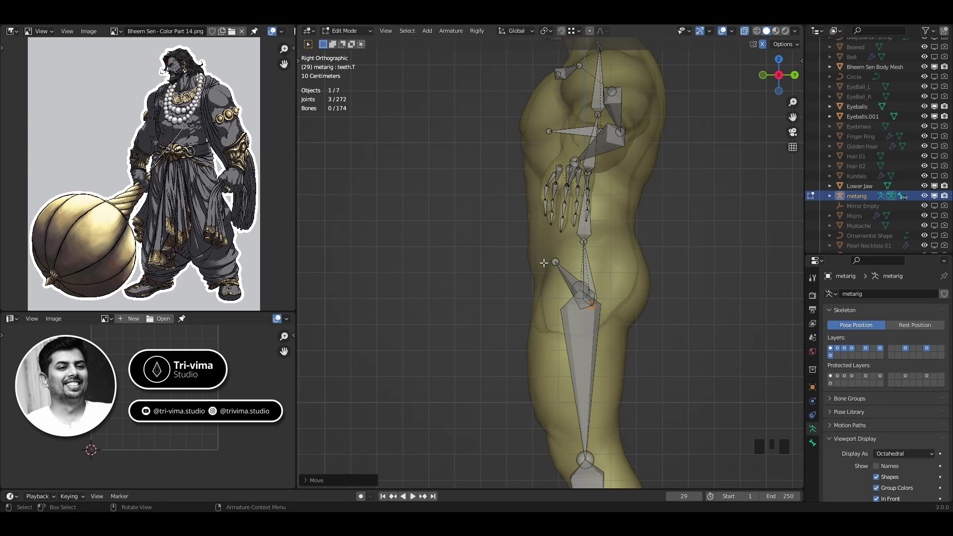
key(Tab)
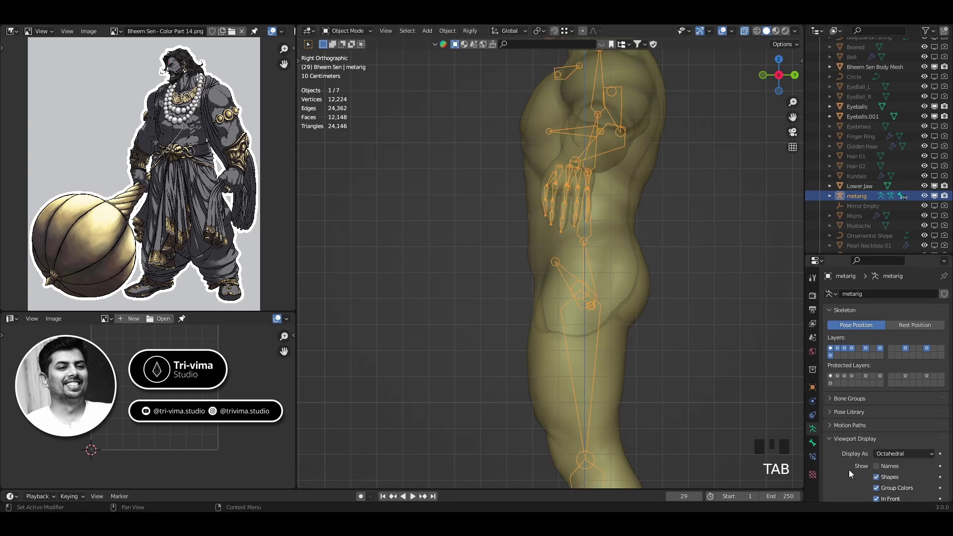
Step: Try generating the Rigify rig from the adjusted metarig, and undo the generation
scroll(849, 469, down, 6)
click(884, 469)
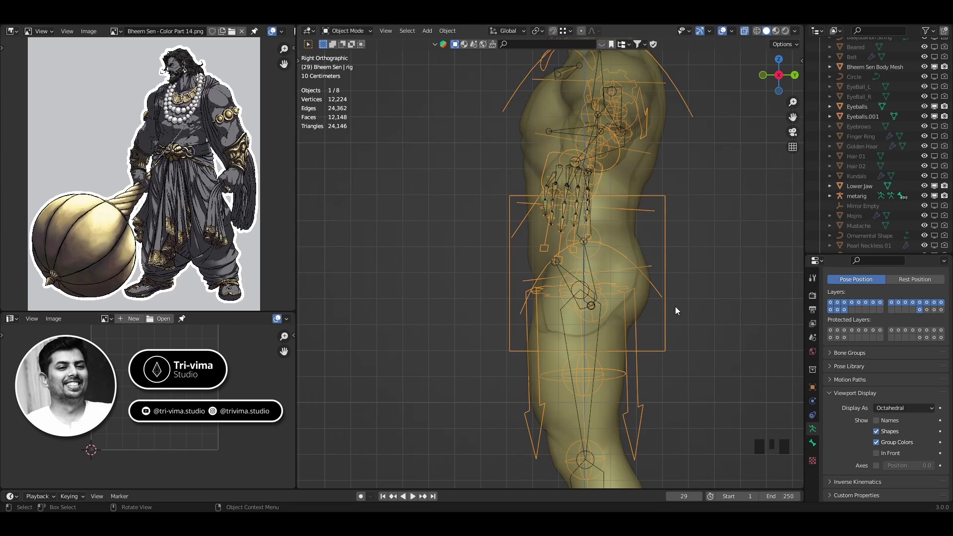
key(ctrl+z)
Step: Move the metarig's spine and pelvis base joints about 0.025 m further toward the back in Edit Mode
key(Tab)
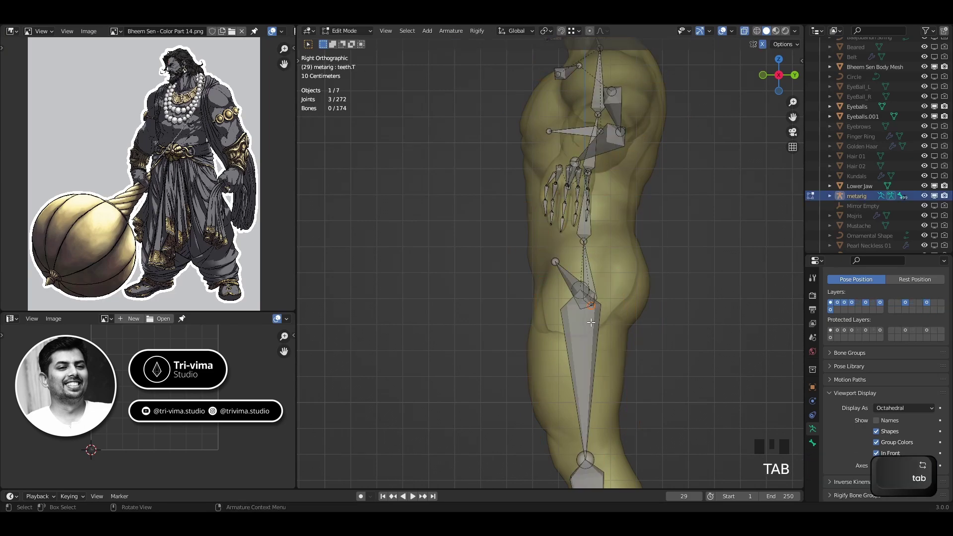
key(g)
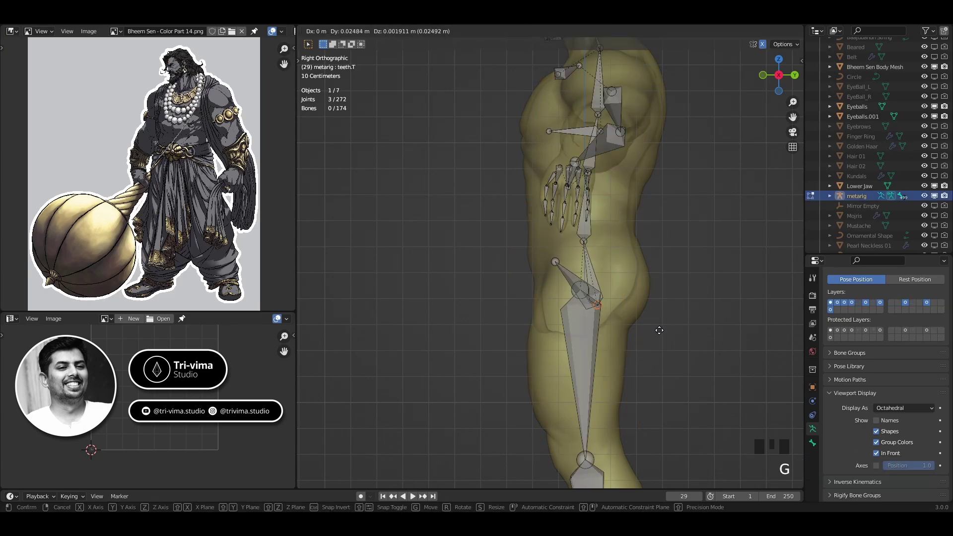
click(659, 331)
key(Tab)
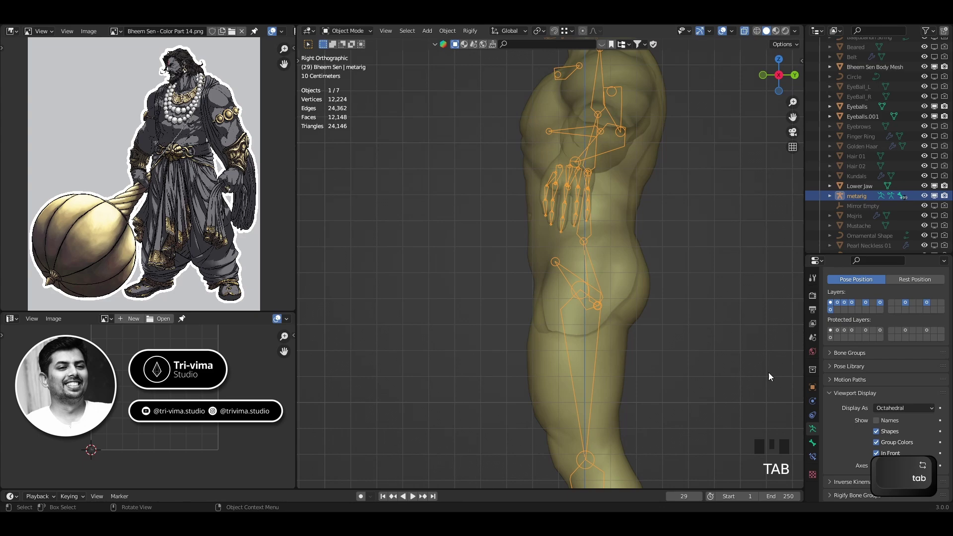
Step: Generate the Rigify control rig from the metarig, turn off X-ray, and hide the metarig
scroll(851, 469, down, 5)
click(862, 469)
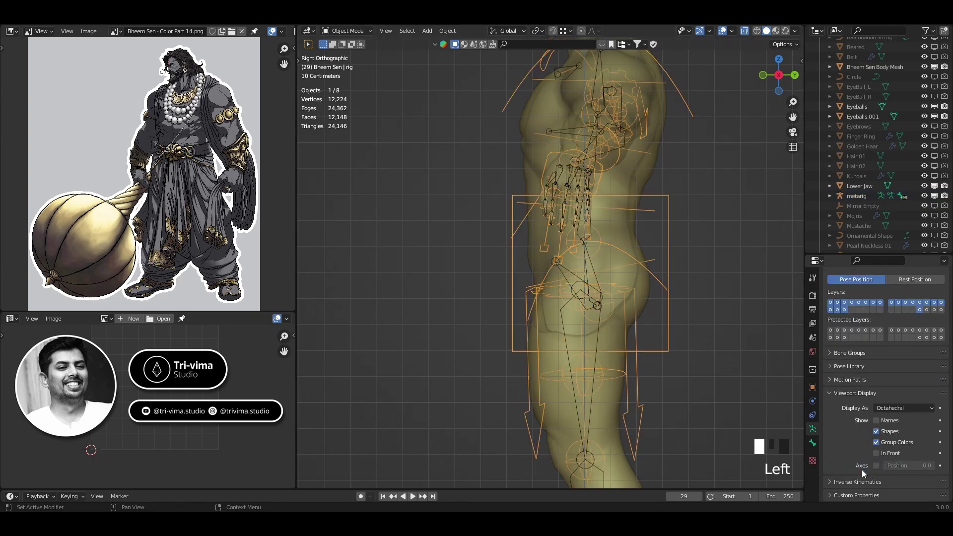
middle_drag(642, 377, 625, 406)
key(alt+z)
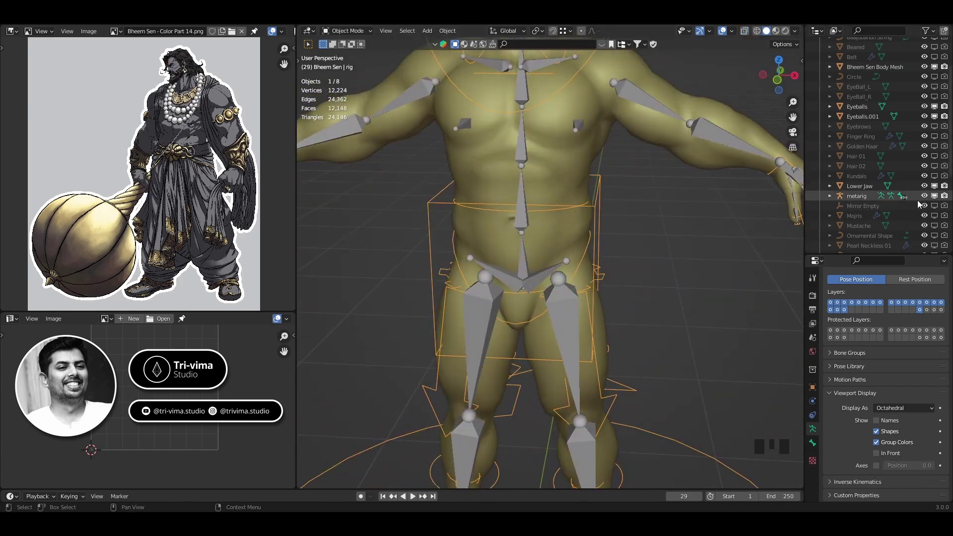
click(924, 196)
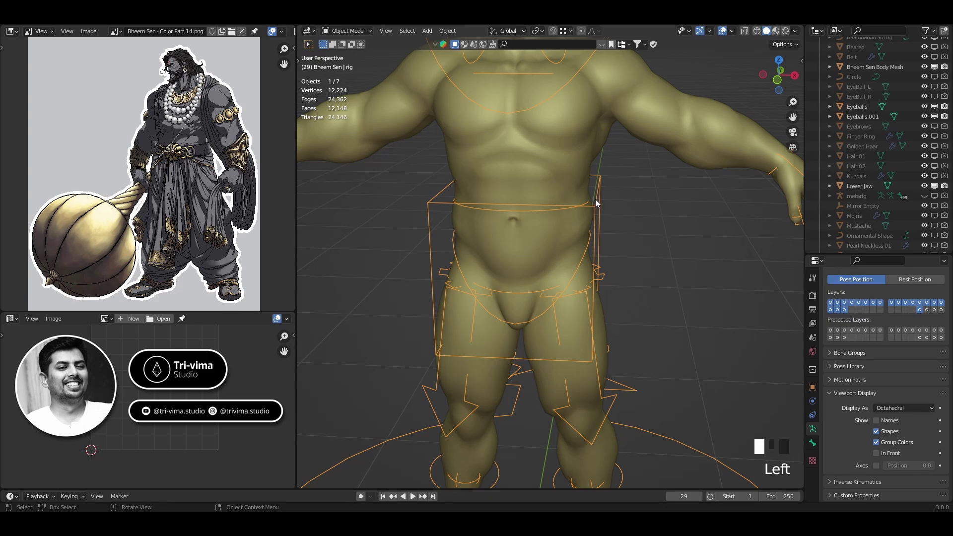
Step: Parent the Bheem Sen Body Mesh to the generated rig with automatic weights
scroll(595, 201, down, 2)
click(599, 141)
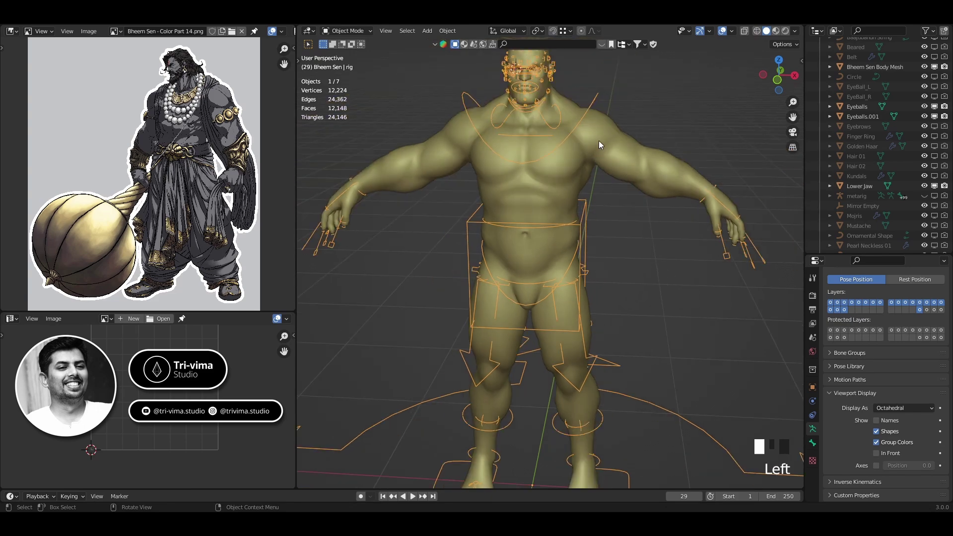
shift+click(582, 214)
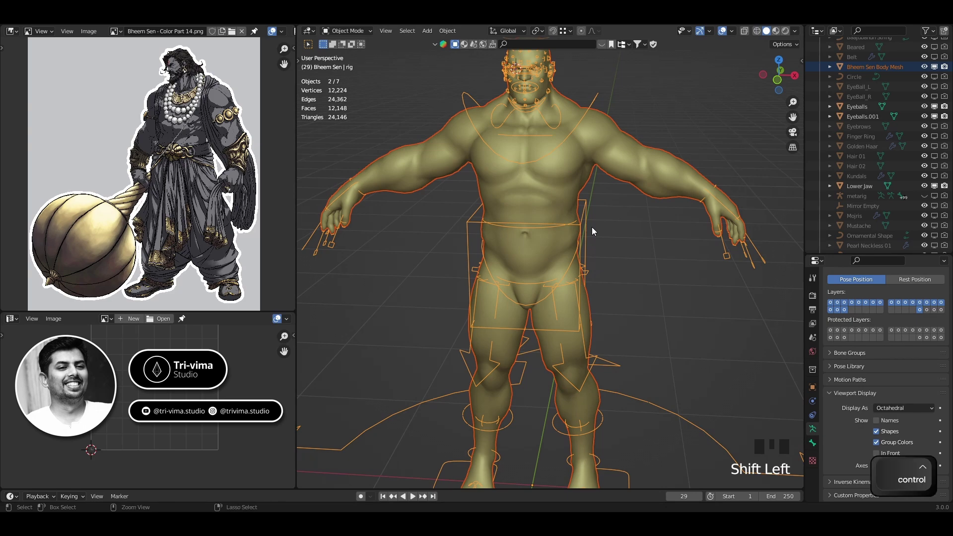
key(ctrl+p)
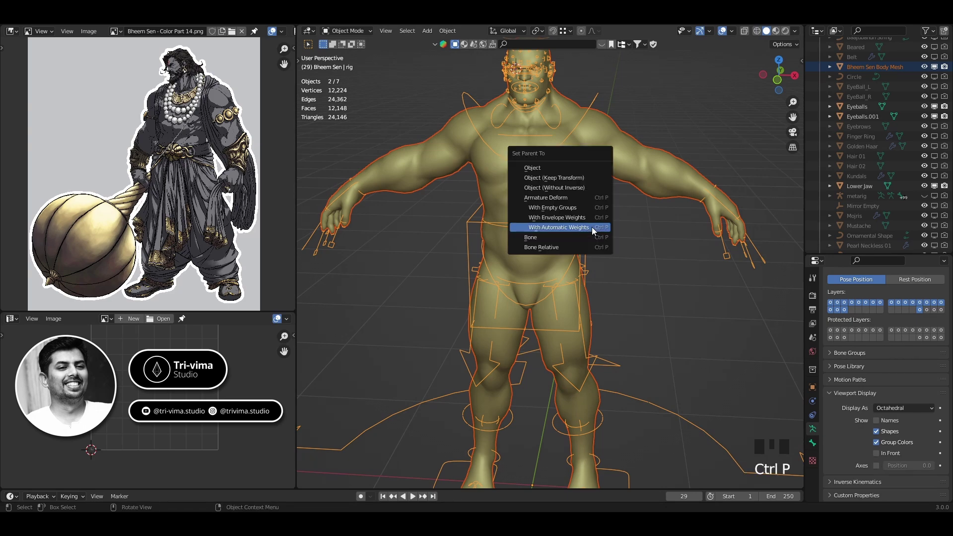
click(591, 228)
click(619, 255)
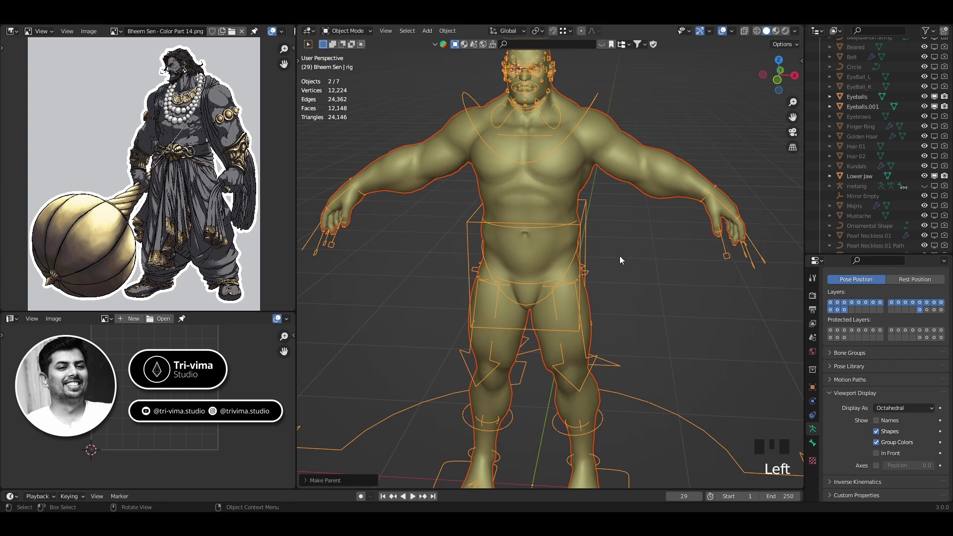
Step: Select only the generated rig and switch it to Pose Mode
click(585, 205)
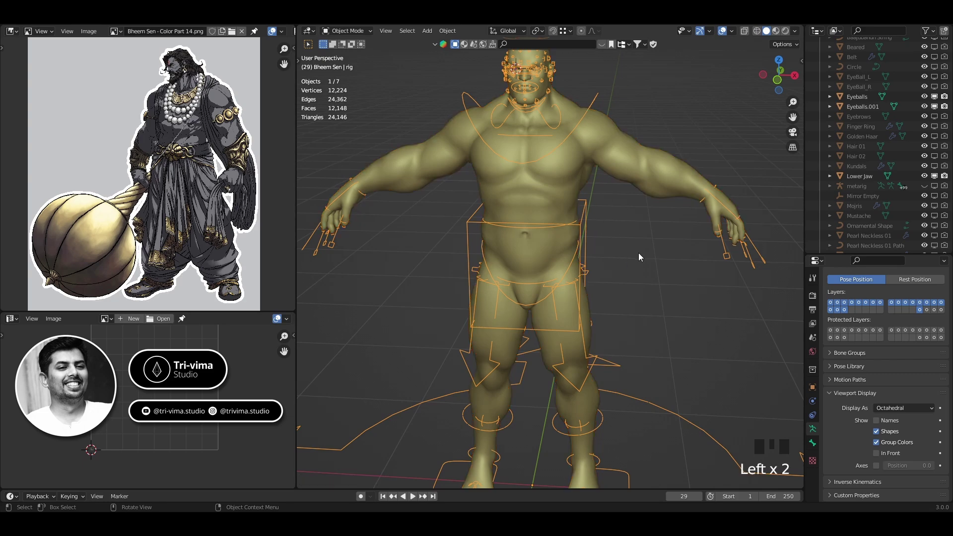
key(Tab)
key(Tab)
key(ctrl+Tab)
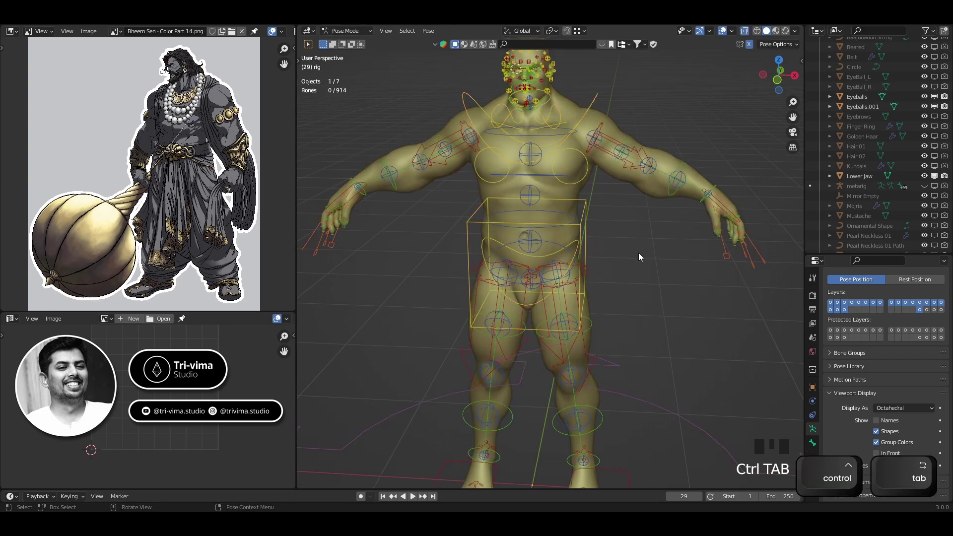
Step: Test the body's deformation by rotating the chest control, and cancel the rotation
click(596, 111)
key(r)
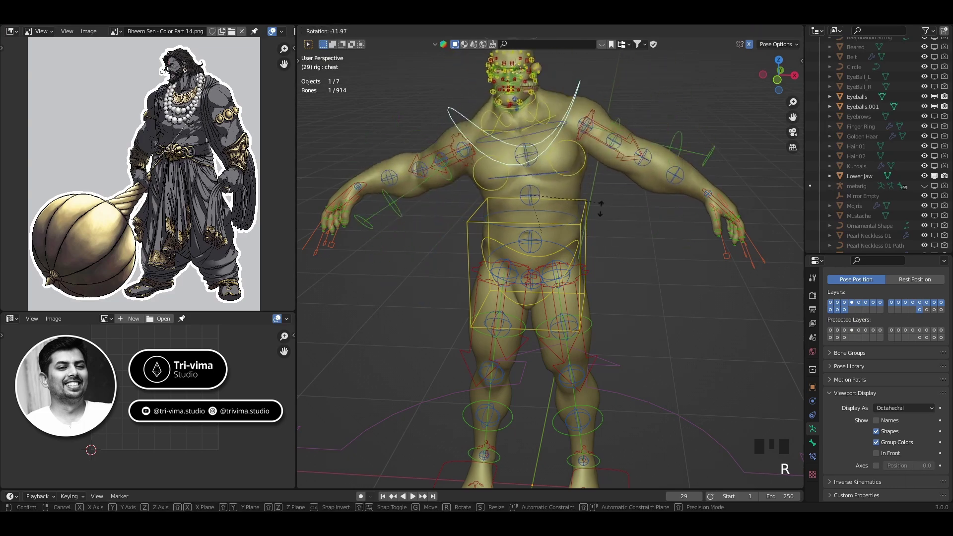
key(Escape)
Step: Snap the 3D cursor to the world origin and test the chest control's rotation again without keeping it
key(shift+s)
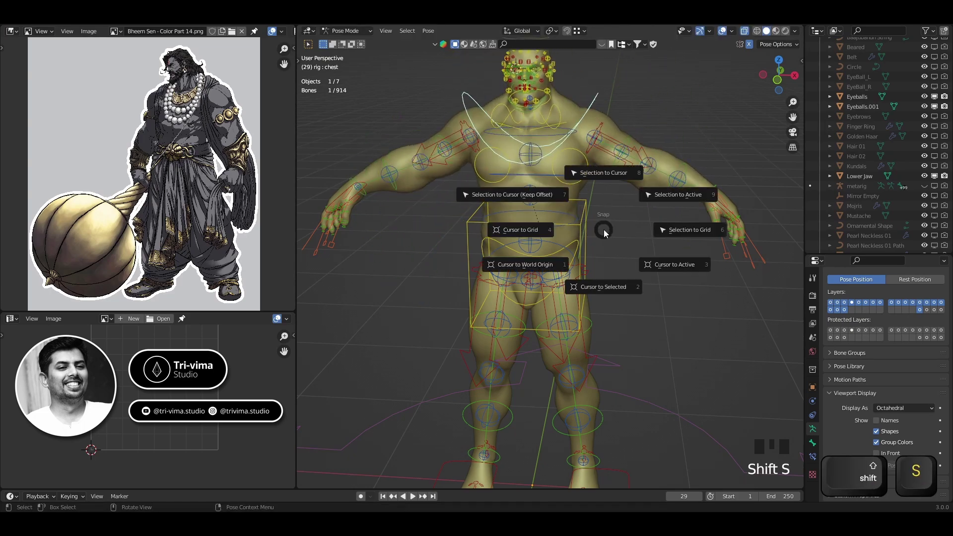
click(531, 263)
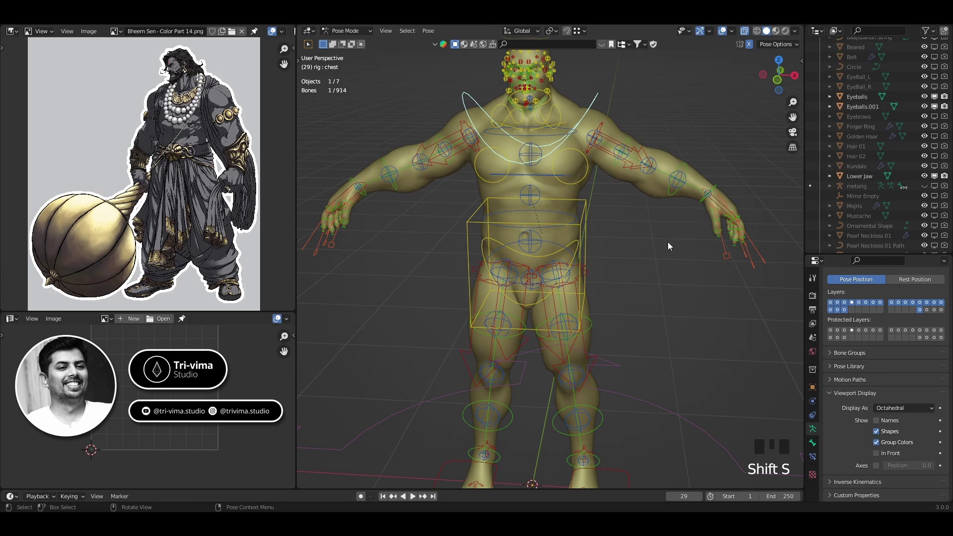
key(r)
key(Escape)
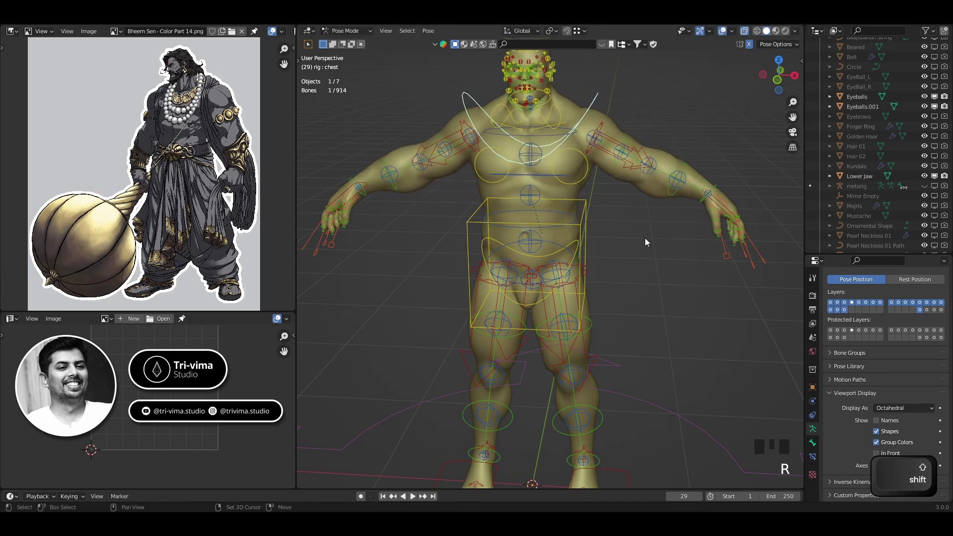
Step: Test the neck deformation by rotating the head control along the global X axis, and cancel the rotation
middle_drag(645, 237, 573, 345)
scroll(487, 225, up, 3)
scroll(487, 225, up, 2)
shift+middle_drag(496, 260, 537, 354)
click(598, 77)
key(r)
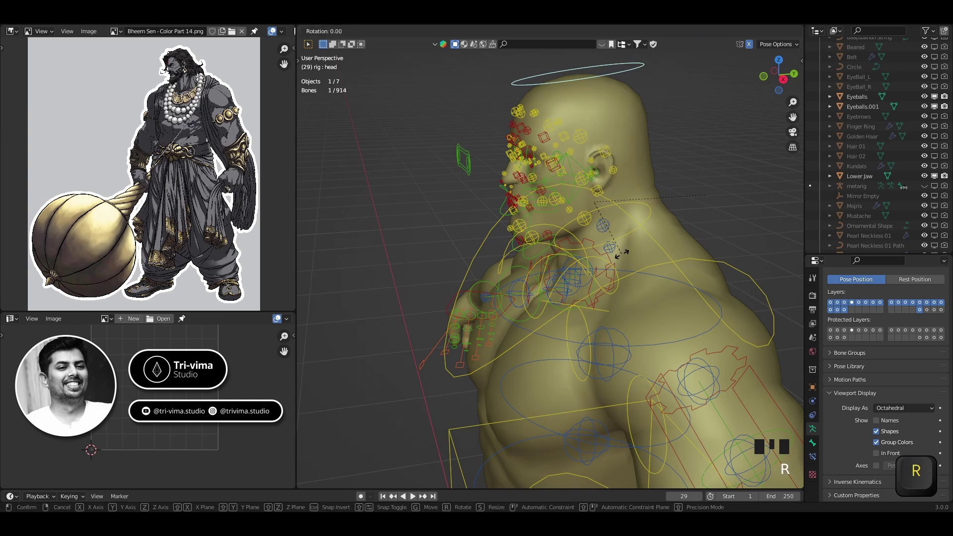
key(x)
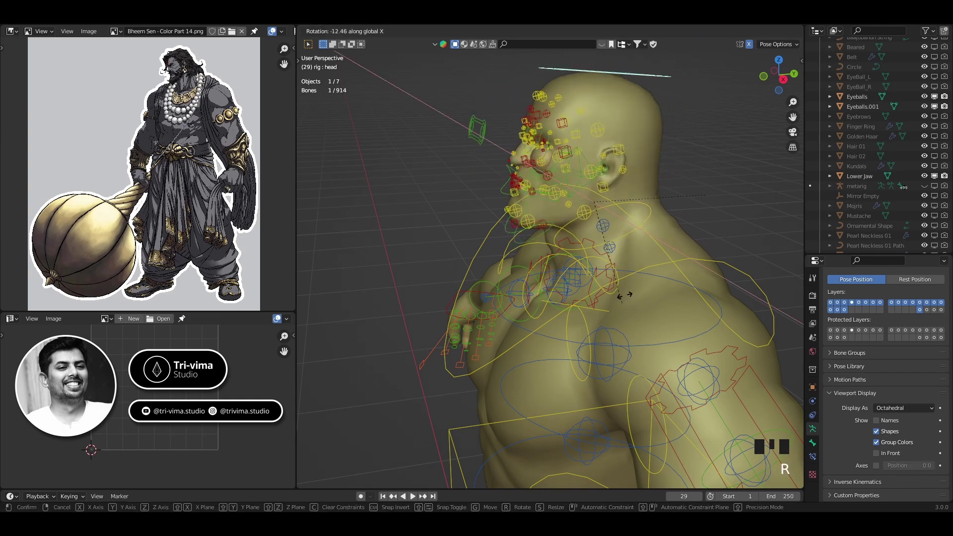
key(Escape)
Step: Test the head control with a free trackball rotation, cancel it, and view the face from the front
middle_drag(619, 283, 640, 193)
key(r)
key(r)
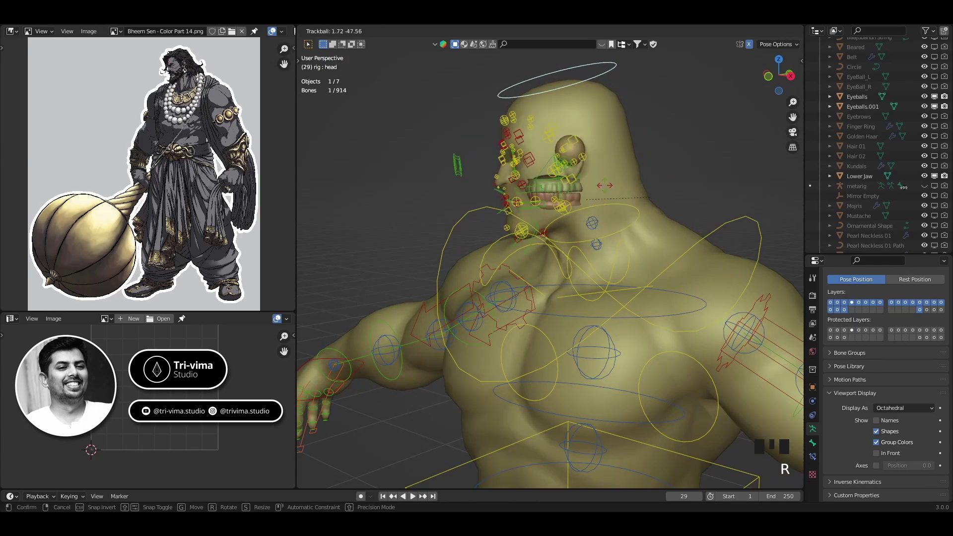
key(Escape)
middle_drag(607, 231, 499, 283)
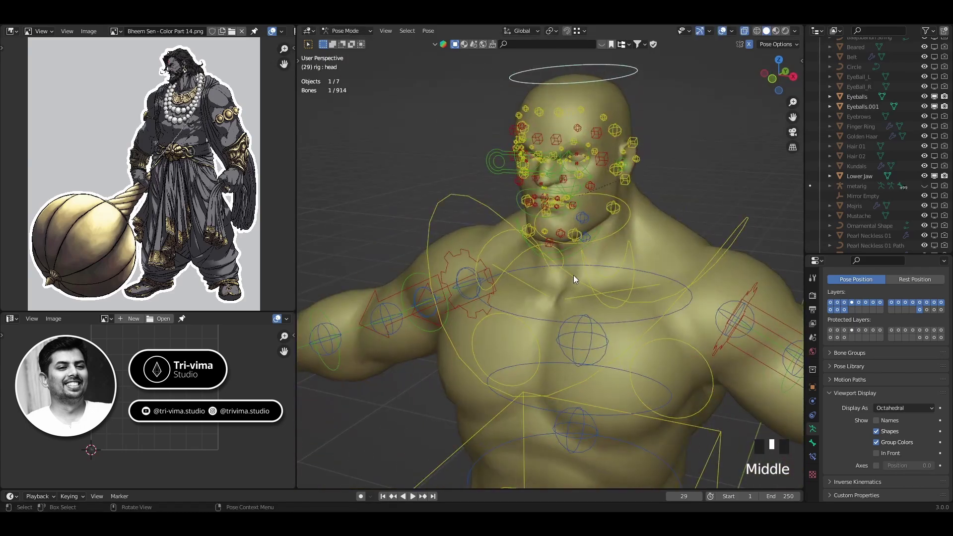
Step: Test the mouth deformation by rotating the jaw_master control about 7° along the global X axis, inspect the face, and undo the rotation
middle_drag(574, 276, 576, 322)
scroll(628, 204, up, 5)
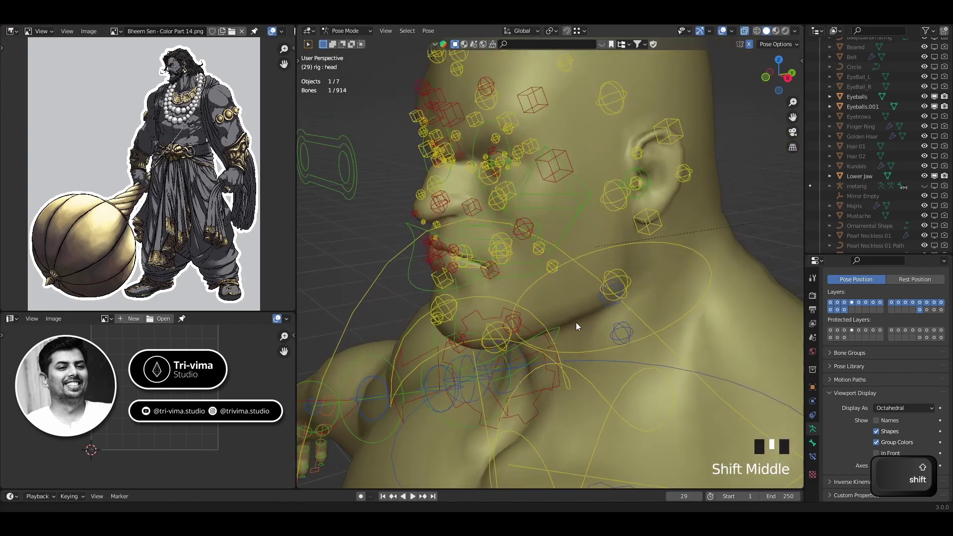
middle_drag(466, 349, 440, 318)
click(434, 323)
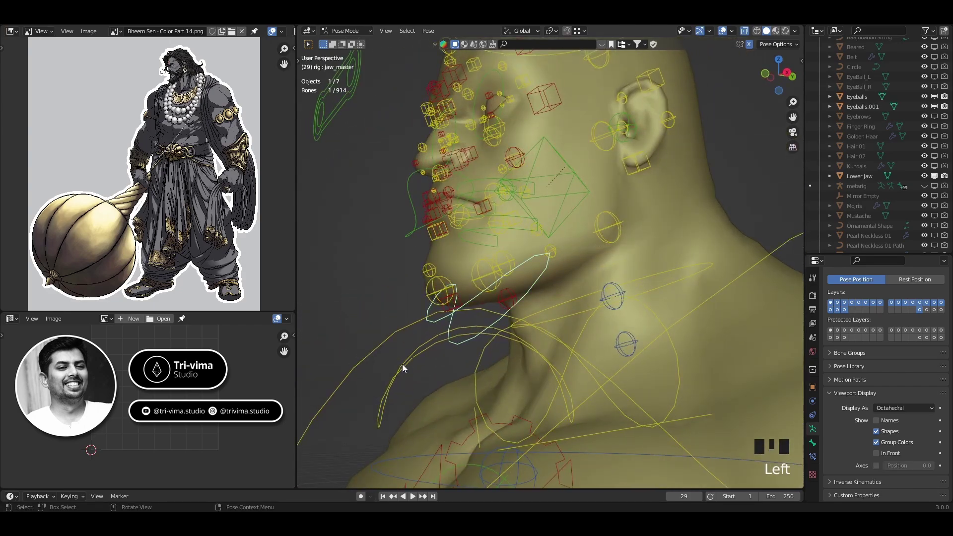
key(r)
key(x)
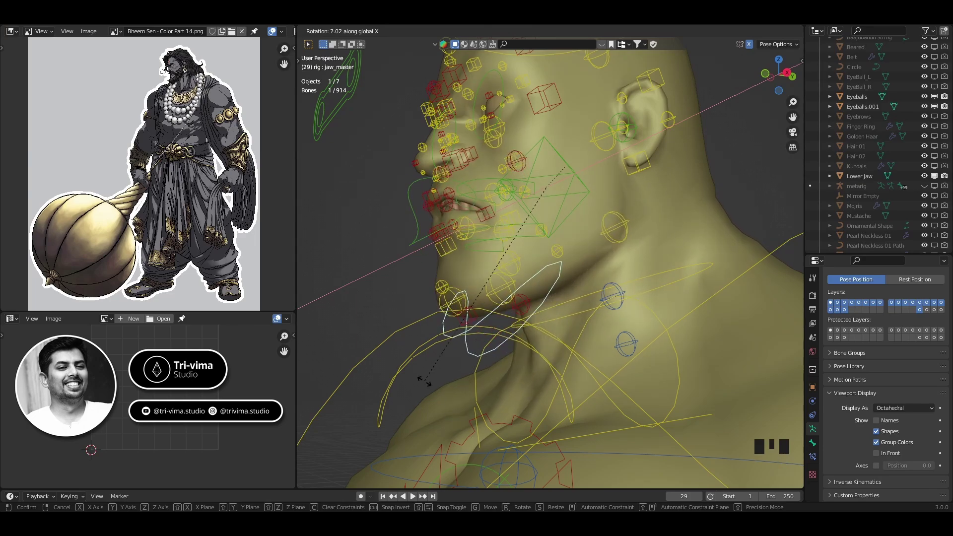
click(424, 380)
middle_drag(424, 380, 556, 269)
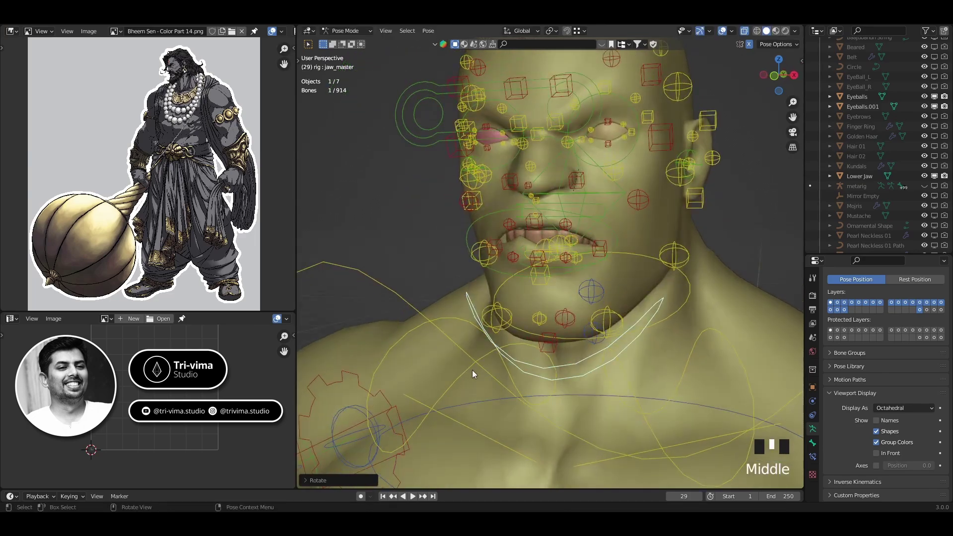
middle_drag(472, 370, 438, 356)
key(ctrl+z)
Step: Return the rig to Object Mode and select both eyeball meshes
shift+middle_drag(461, 309, 558, 238)
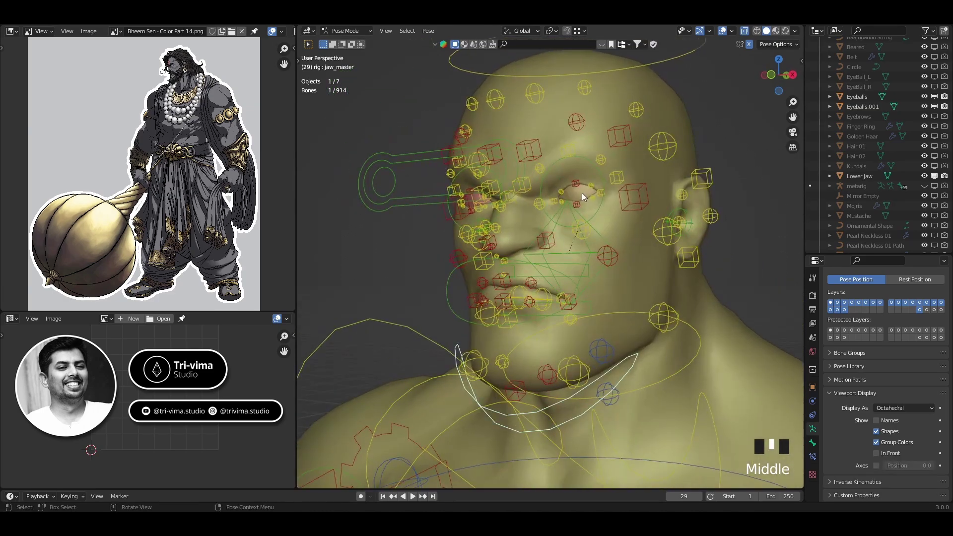
middle_drag(581, 193, 570, 269)
key(Tab)
key(Tab)
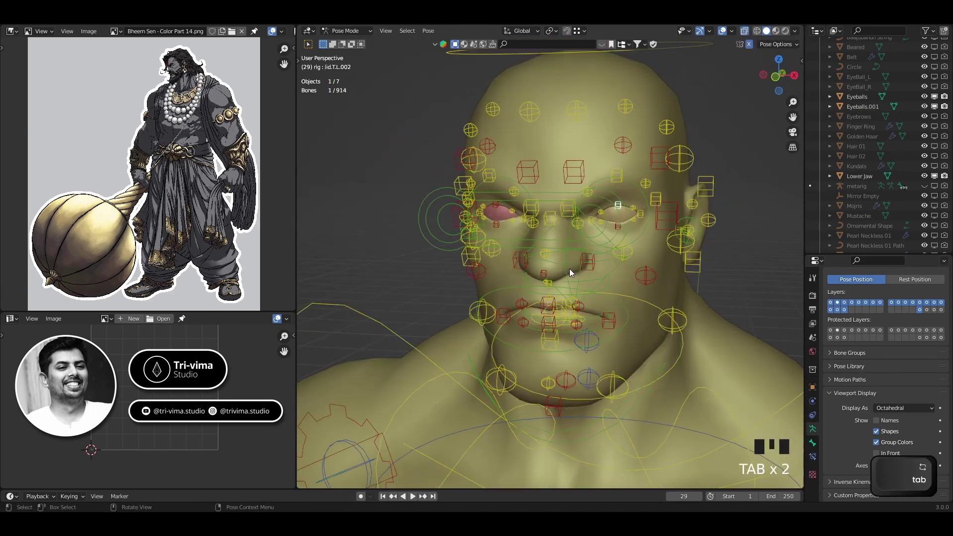
key(ctrl+Tab)
click(614, 216)
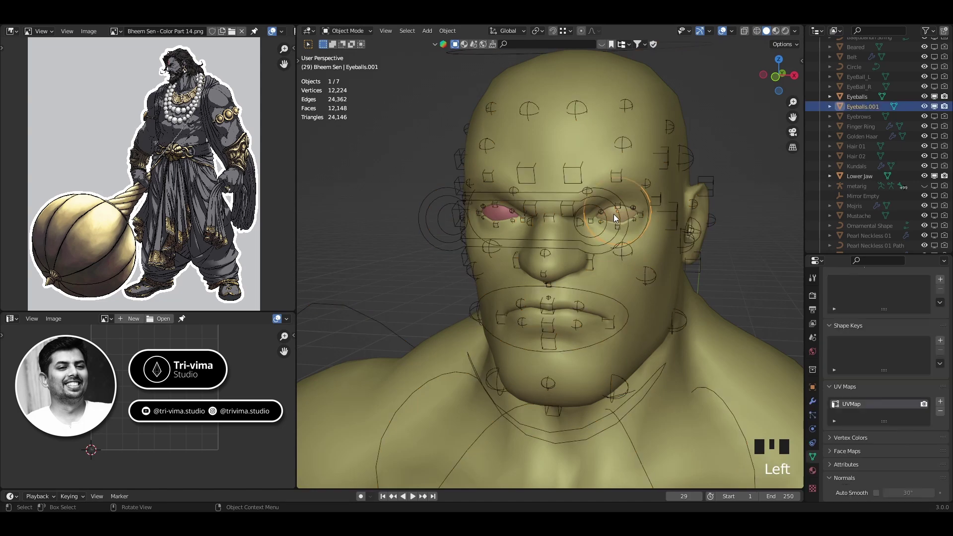
shift+click(495, 214)
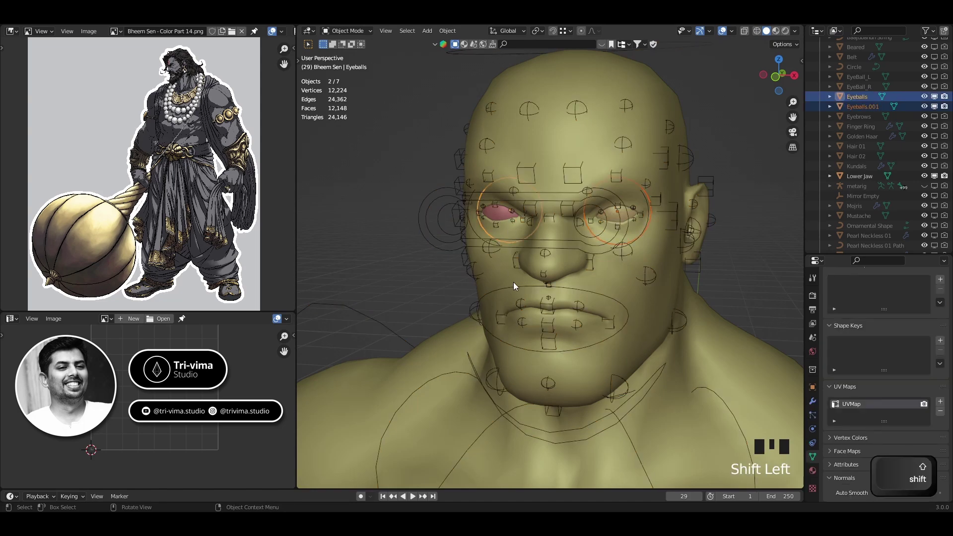
Step: Turn on X-ray and add the Lower Jaw, Upper Jaw and Tounge meshes to the selection, keeping the body mesh out
key(alt+z)
middle_drag(515, 288, 475, 332)
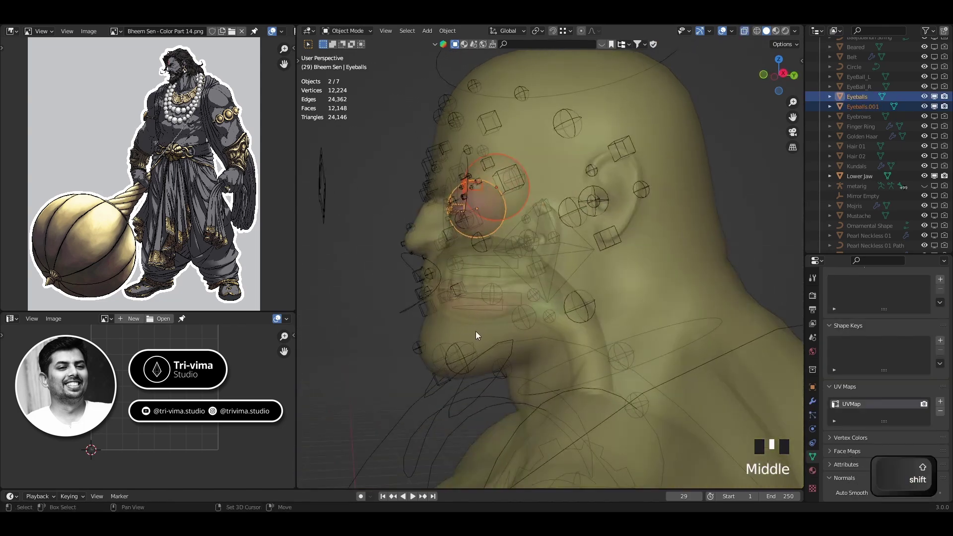
shift+click(474, 318)
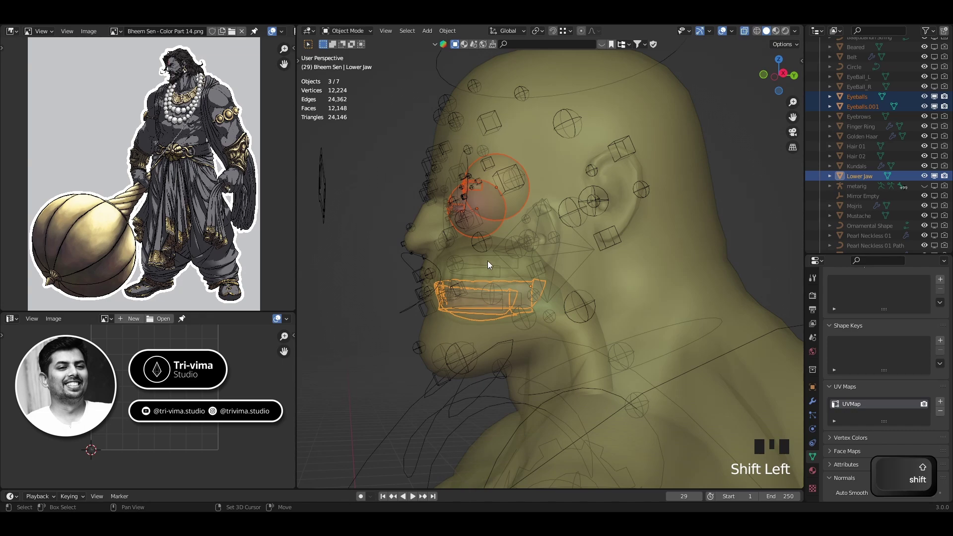
shift+click(464, 253)
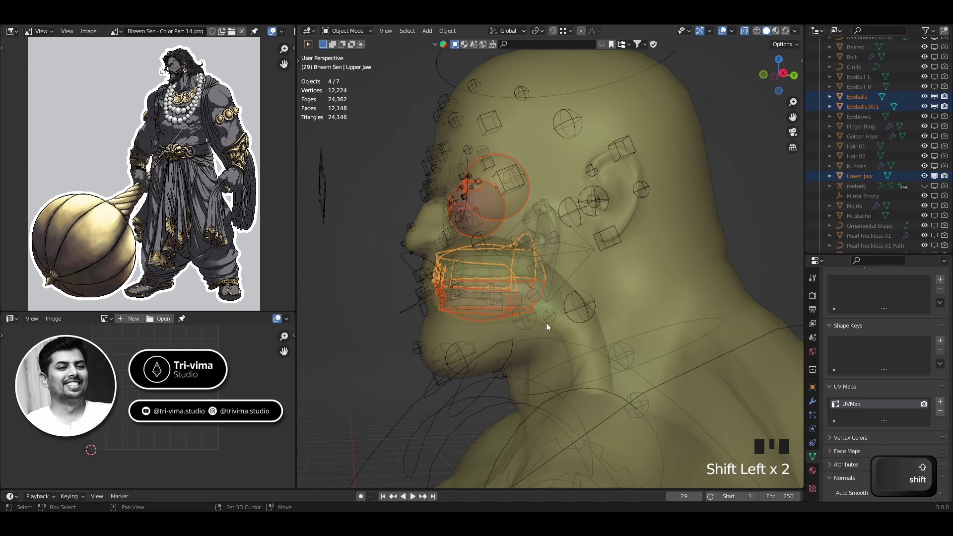
shift+click(556, 303)
shift+click(555, 303)
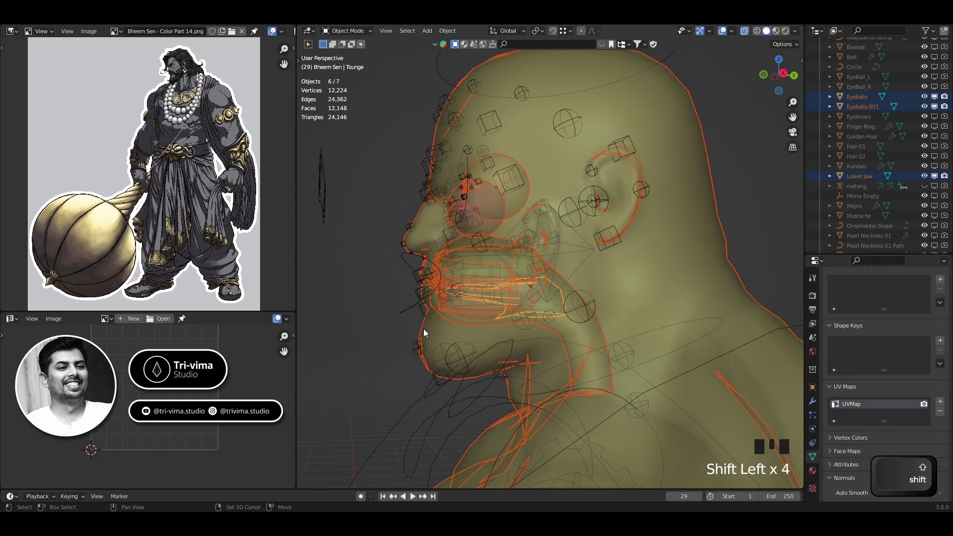
ctrl+drag(418, 329, 423, 330)
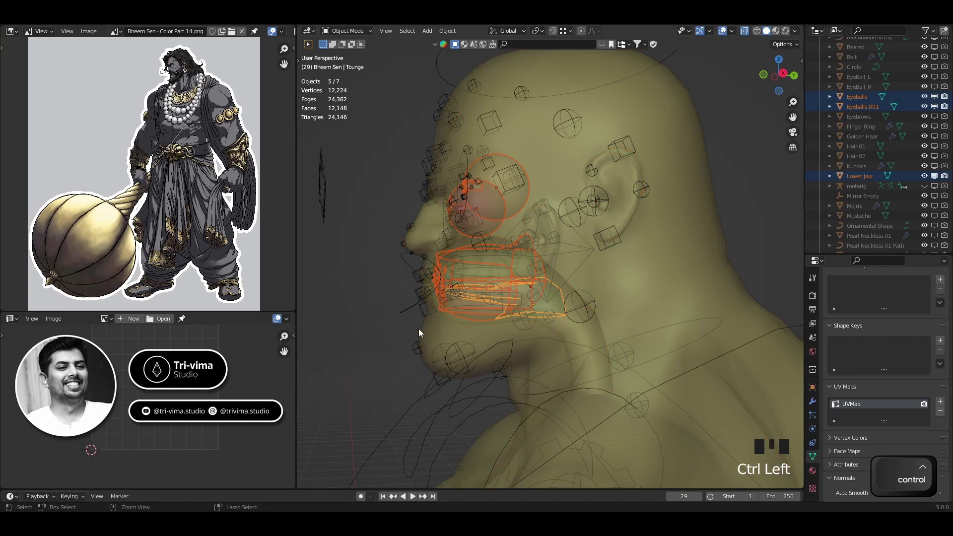
Step: Parent the selected eyeballs, jaws and tongue to the rig using Armature Deform With Empty Groups, and clear the selection
shift+click(407, 309)
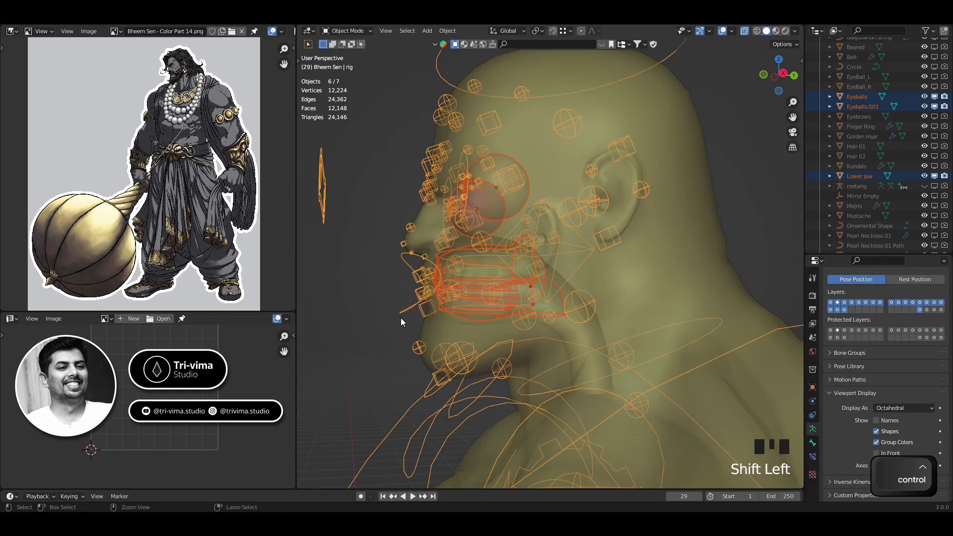
key(ctrl+p)
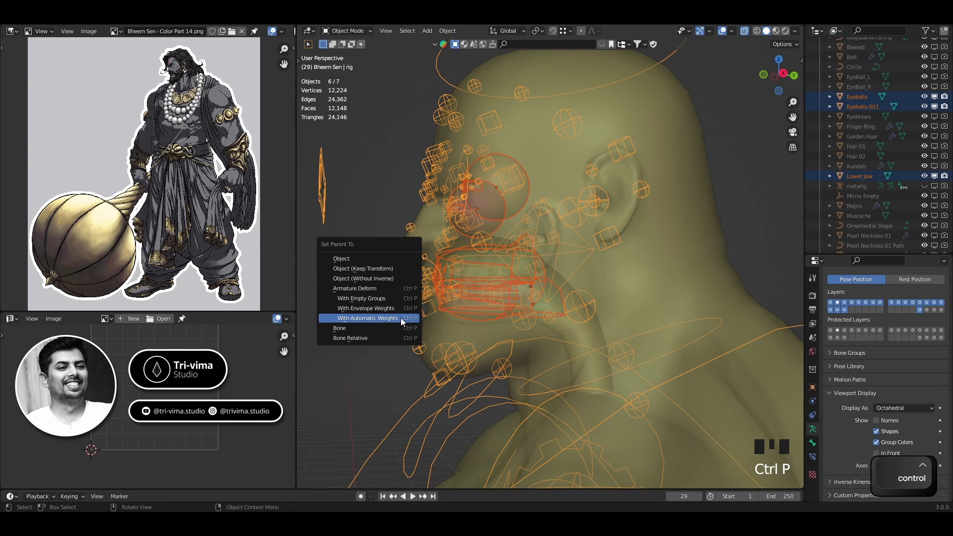
click(362, 302)
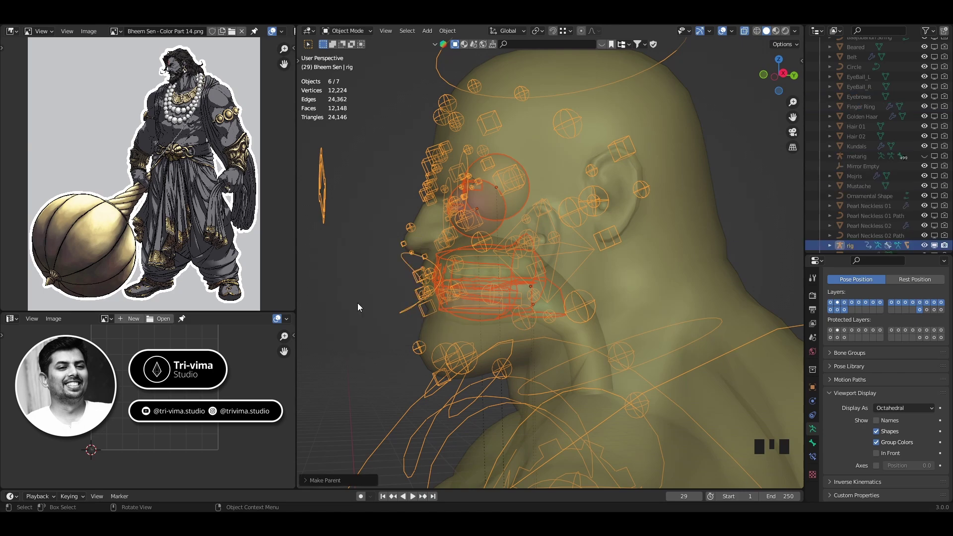
click(351, 354)
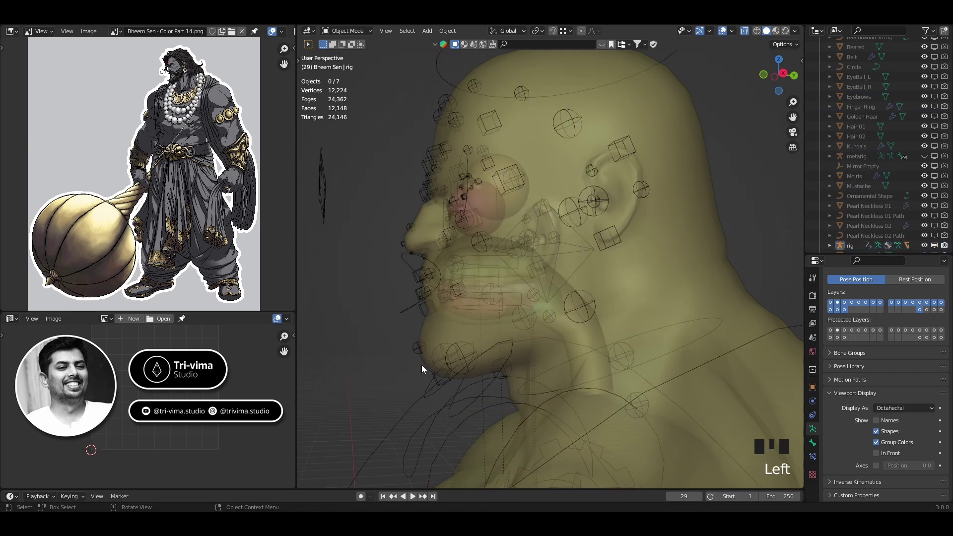
Step: Put the rig in Pose Mode and test the mouth parts by rotating the jaw_master control, cancelling the rotation
click(416, 395)
key(Tab)
key(Tab)
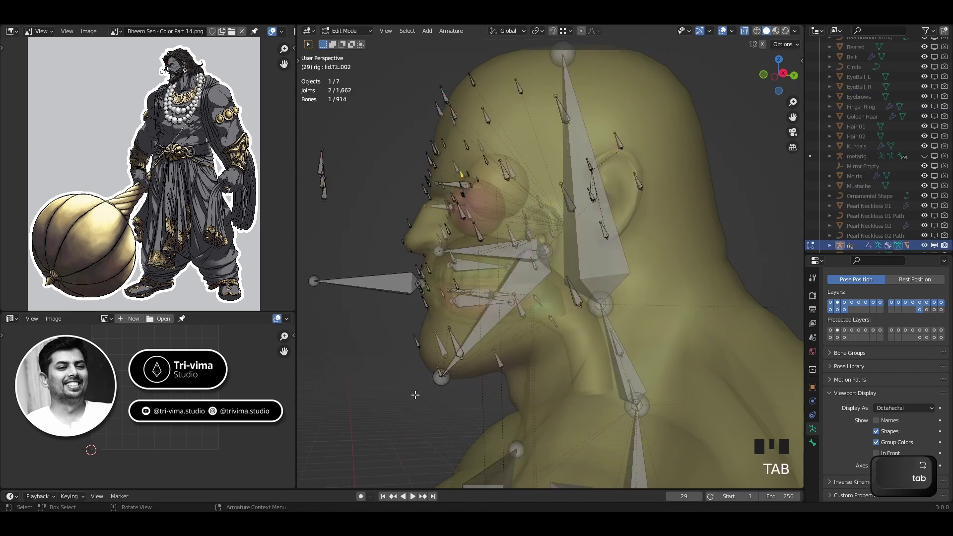
key(ctrl+Tab)
click(424, 402)
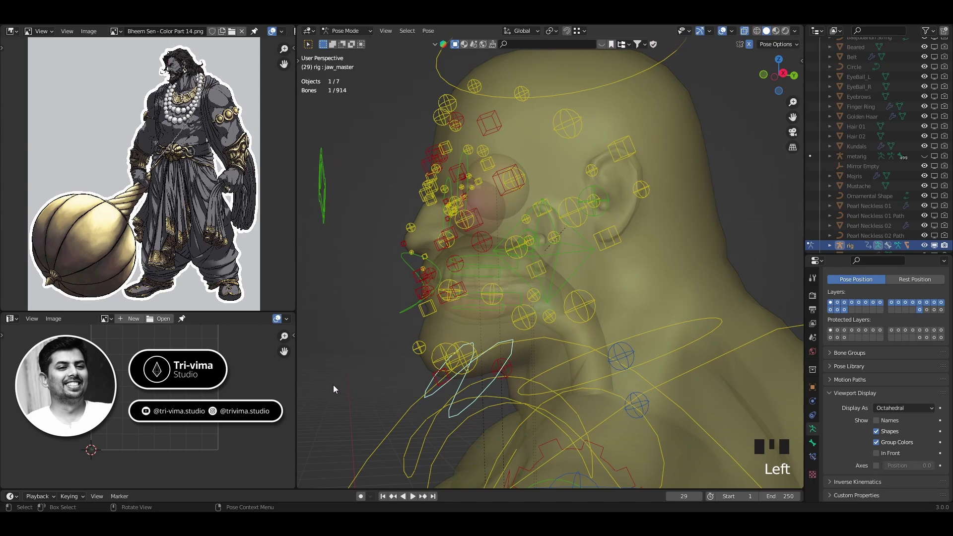
key(r)
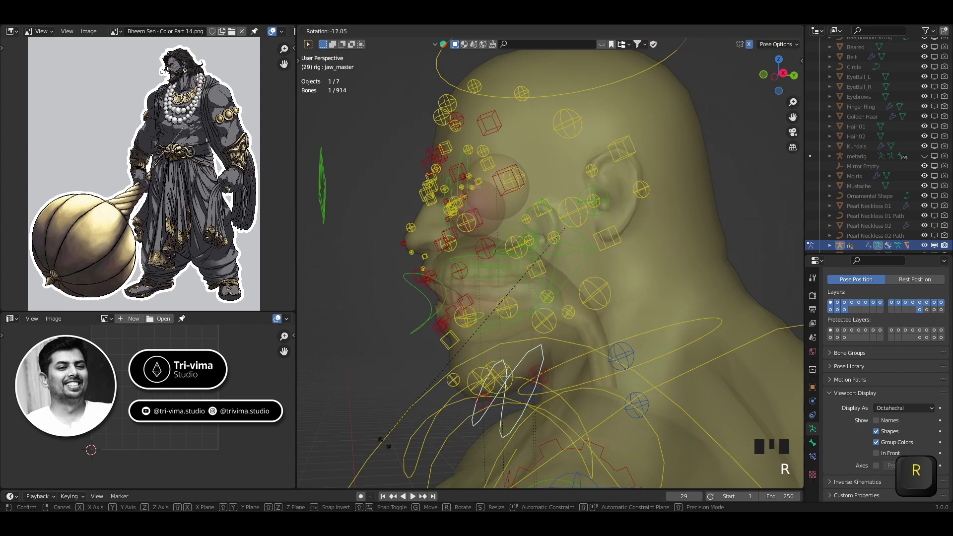
key(Escape)
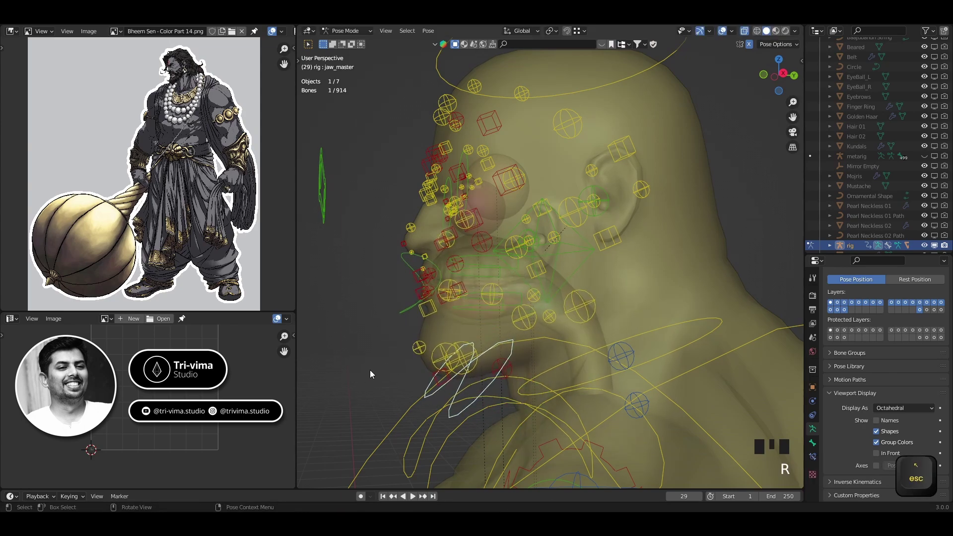
Step: Undo the mode changes and the empty-groups parenting, back to only the eyeballs, jaws and tongue being selected
key(ctrl+z)
key(ctrl+z)
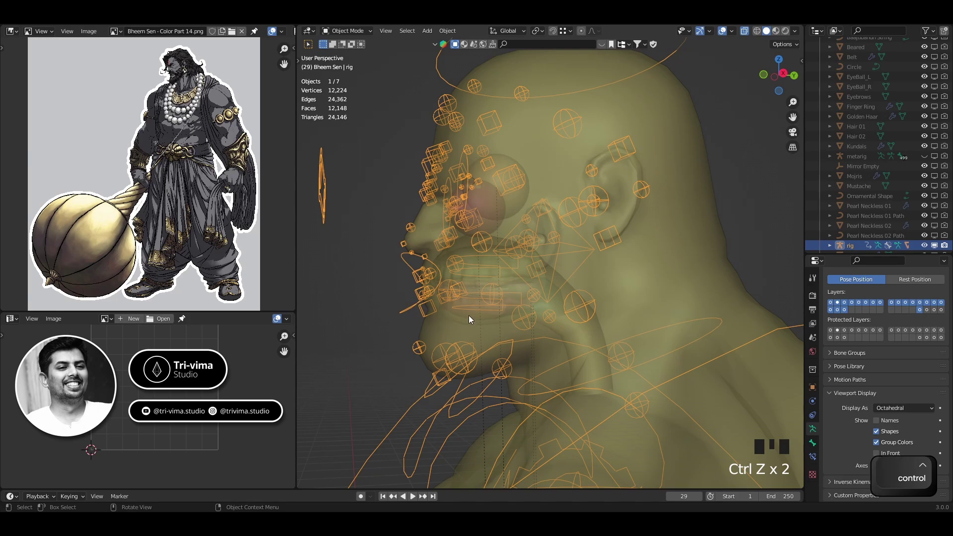
scroll(472, 316, up, 3)
shift+middle_drag(474, 316, 511, 323)
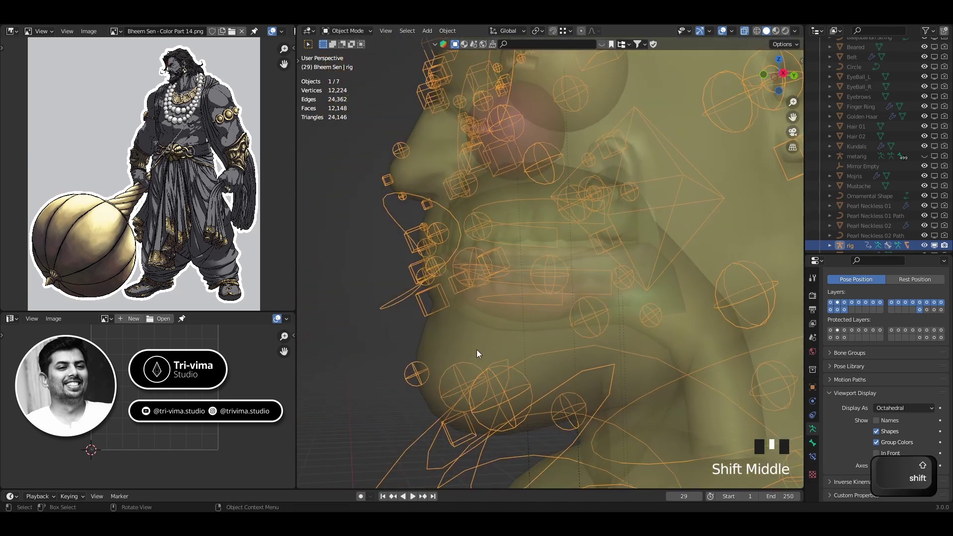
key(ctrl+z)
key(ctrl+z)
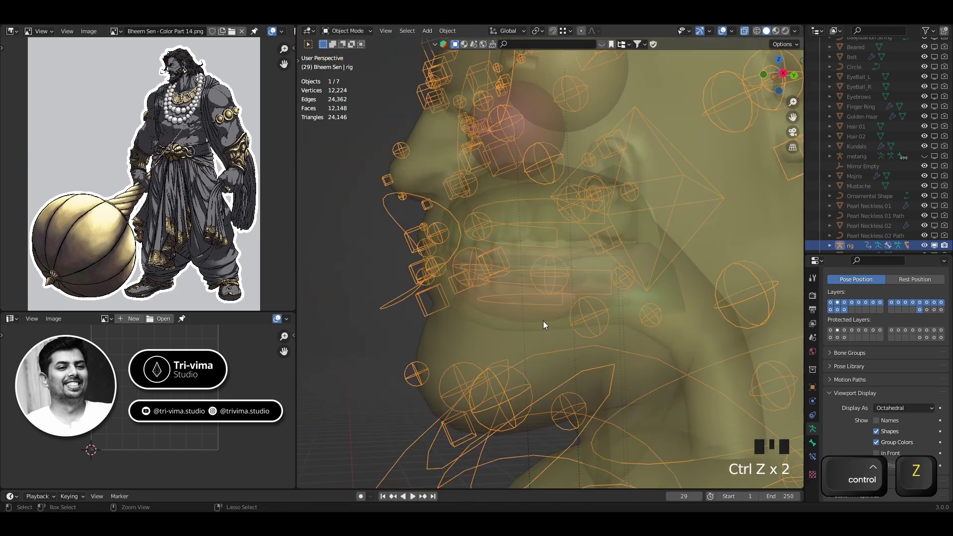
key(ctrl+z)
key(ctrl+z)
key(ctrl+z)
key(ctrl+z)
key(ctrl+z)
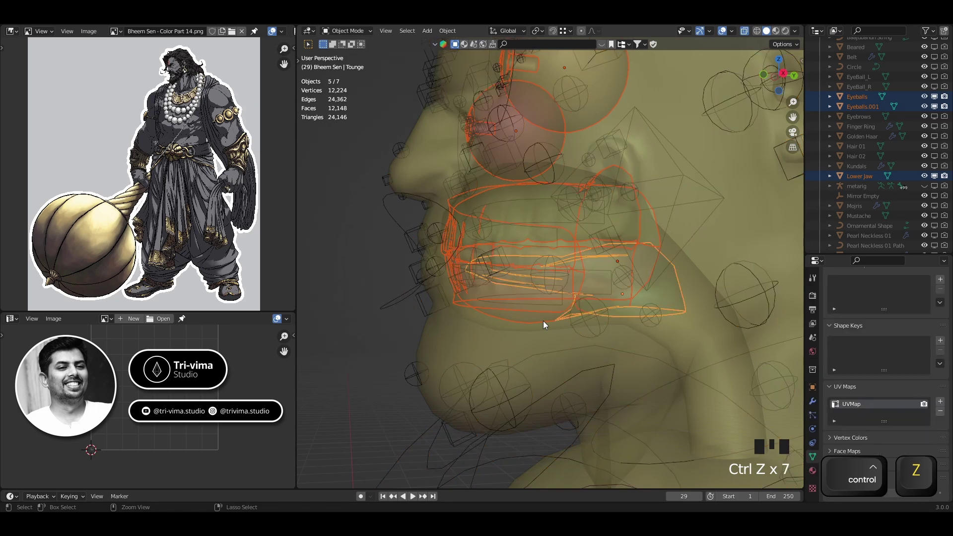
Step: Restore the rig to the selection and parent the eyeballs, jaws and tongue to it With Automatic Weights
key(ctrl+shift+z)
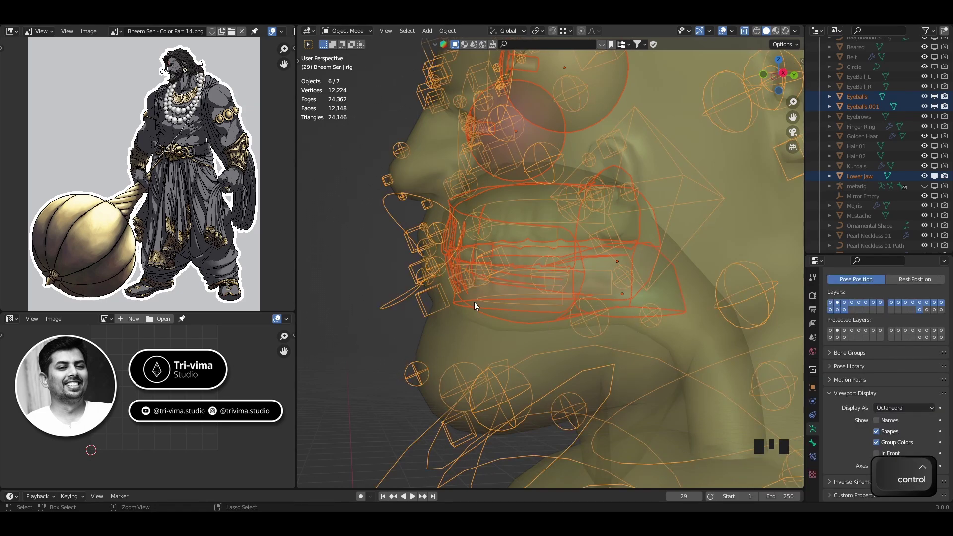
key(ctrl+p)
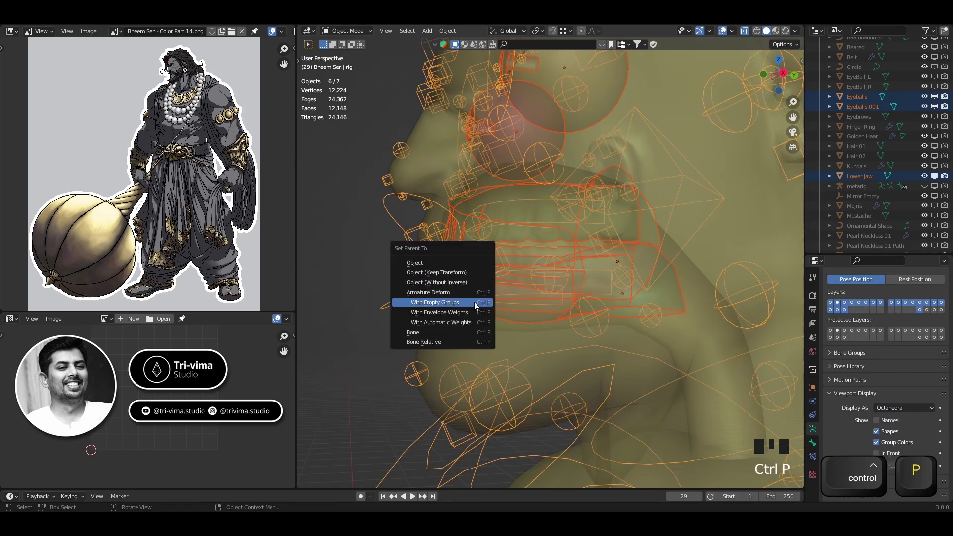
click(448, 322)
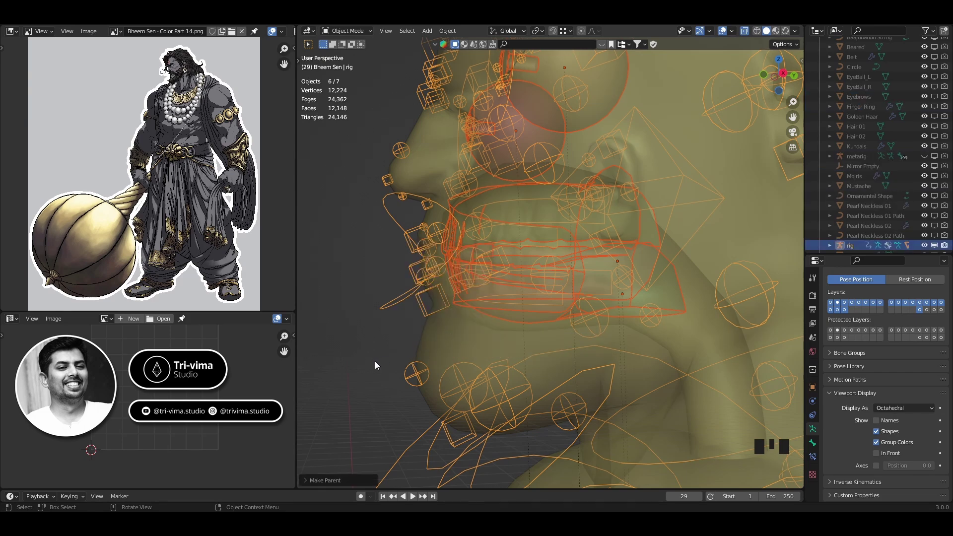
Step: Switch the rig to Pose Mode and check how the teeth and tongue follow a jaw_master rotation, cancelling it
key(Tab)
key(Tab)
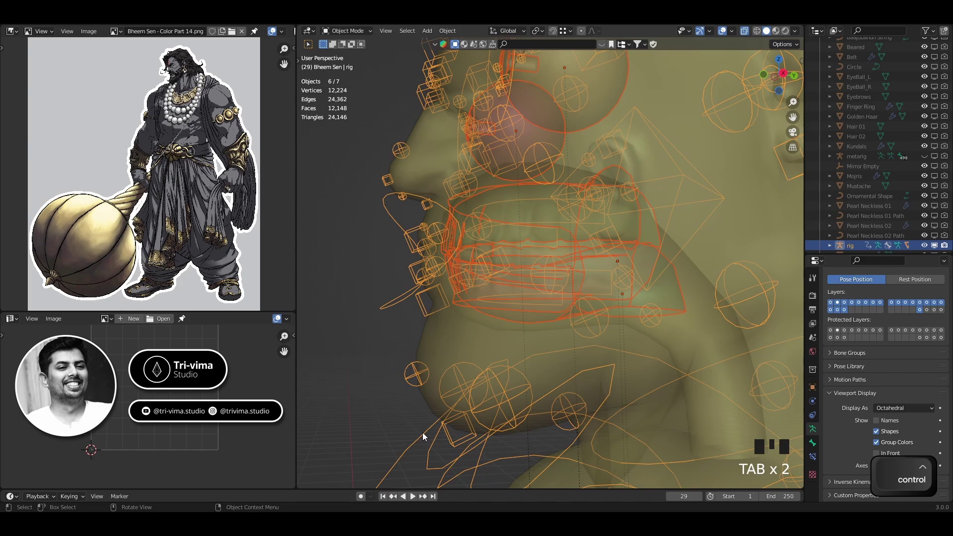
key(ctrl+Tab)
click(423, 433)
click(428, 454)
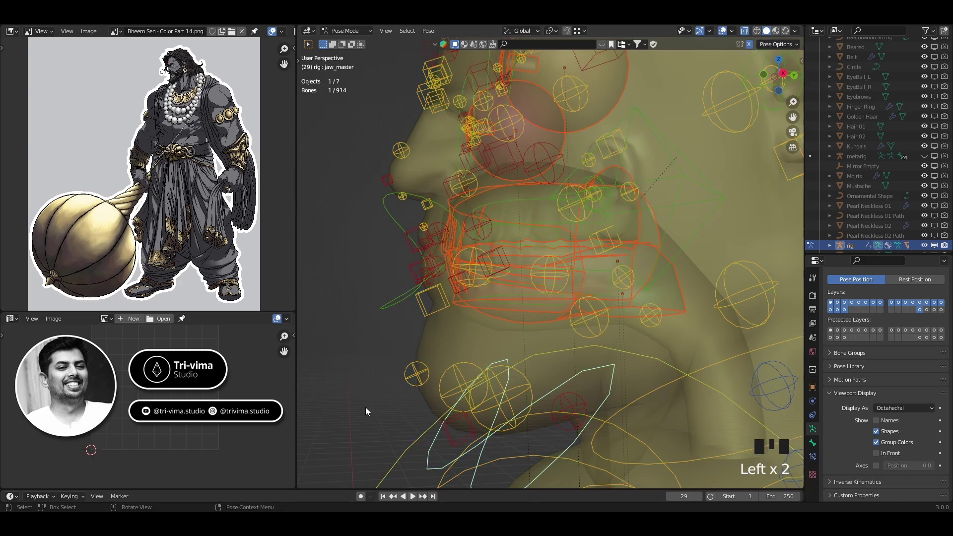
key(r)
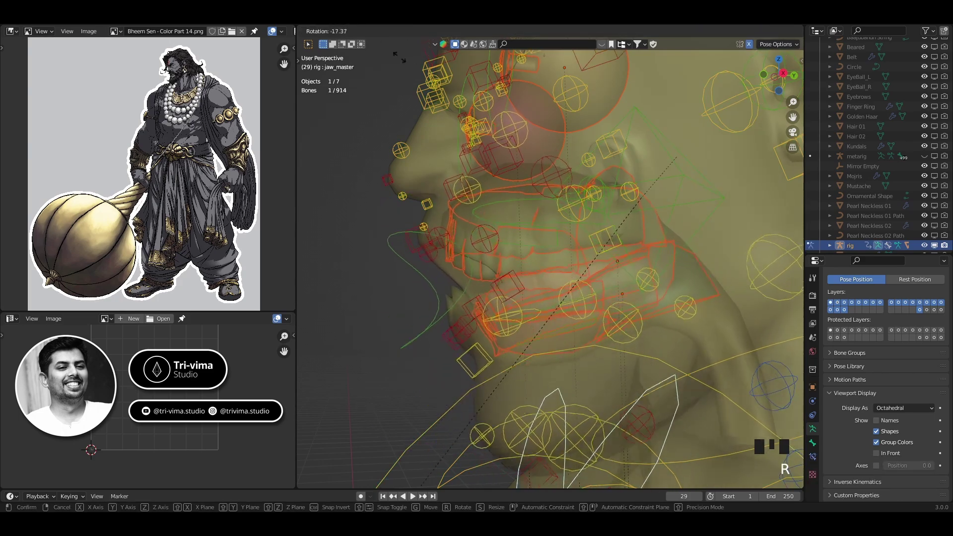
key(Escape)
Step: Undo the pose selections and the automatic-weights parenting of the eyeballs, jaws and tongue
key(ctrl+z)
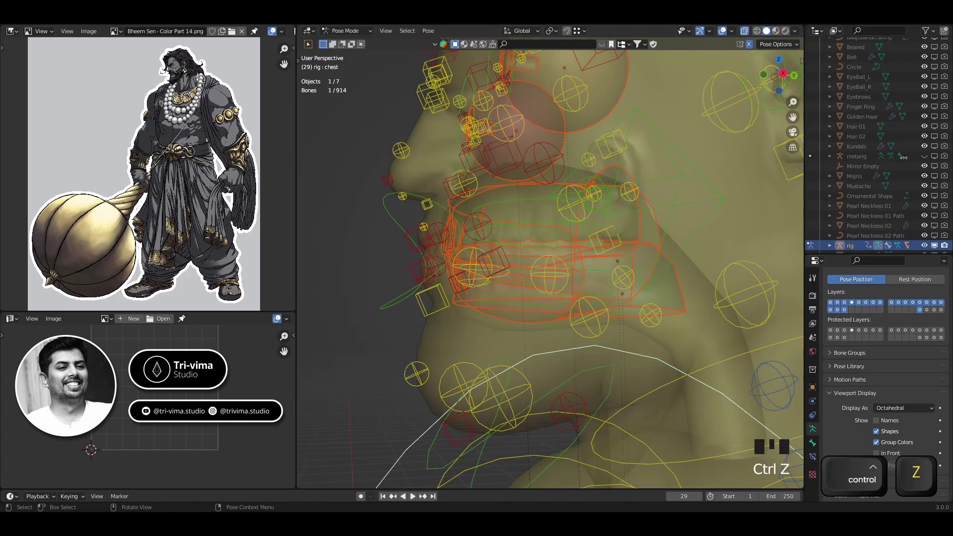
key(ctrl+z)
key(ctrl+z)
key(ctrl+z)
key(ctrl+z)
key(ctrl+z)
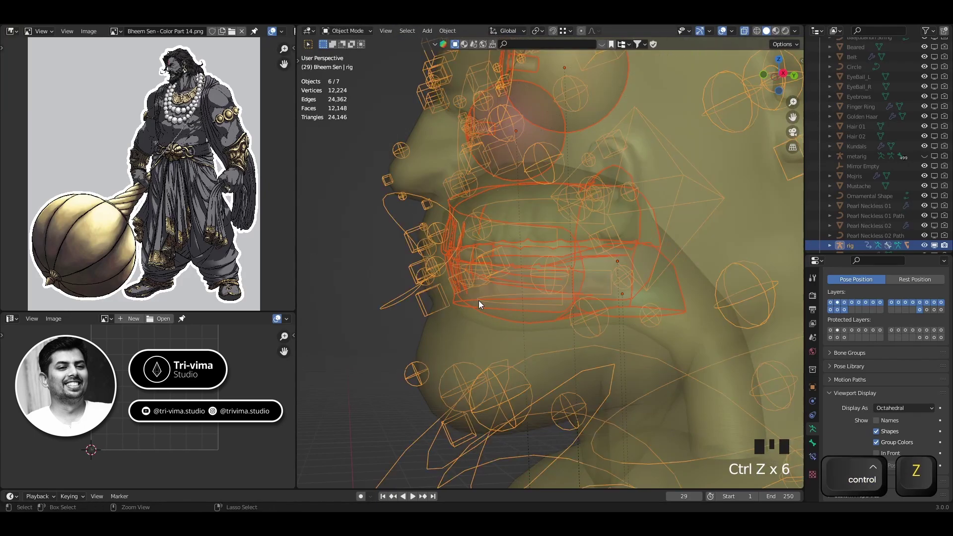
key(ctrl+z)
key(ctrl+z)
key(ctrl+z)
scroll(421, 332, down, 2)
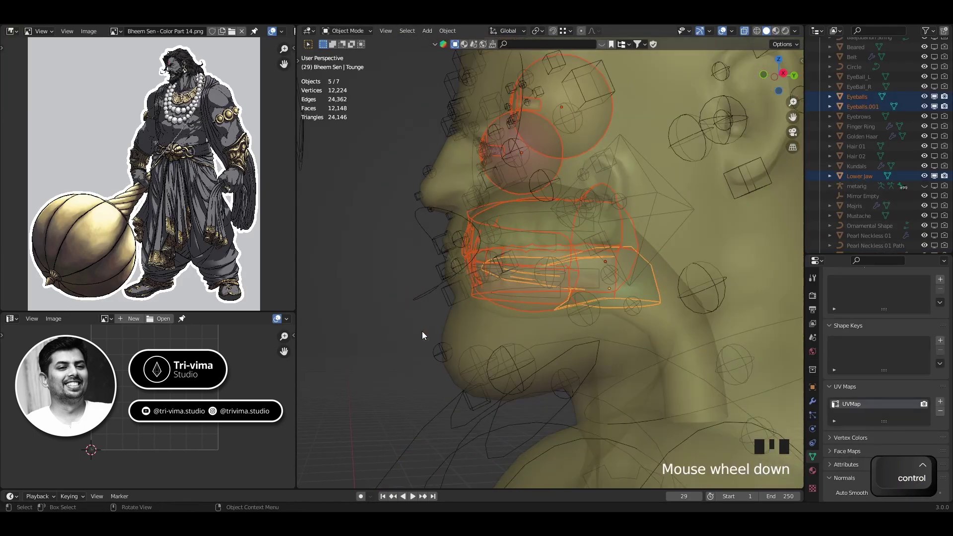
key(Tab)
click(466, 393)
key(Tab)
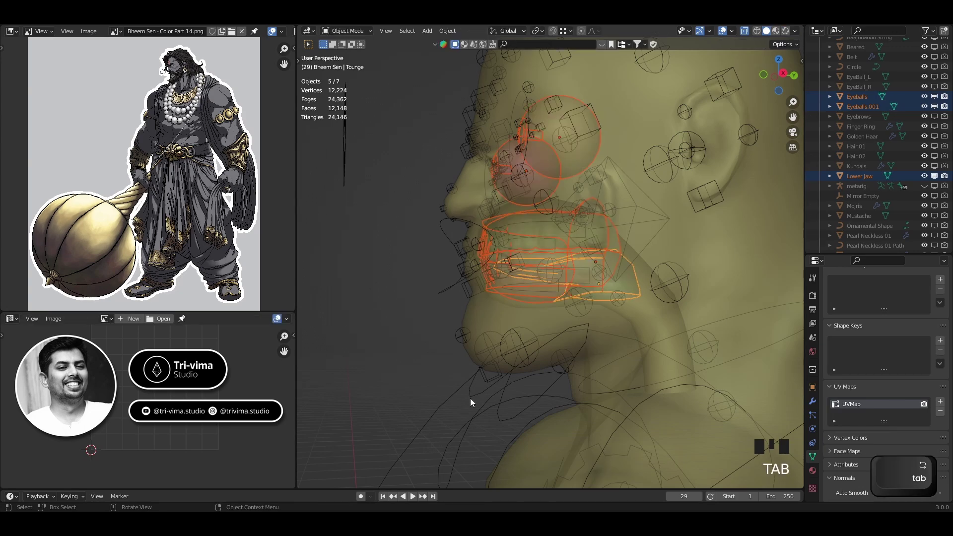
Step: Put the rig into Pose Mode and test rotating jaw_master about the X axis, cancelling the rotation
click(472, 398)
key(ctrl+Tab)
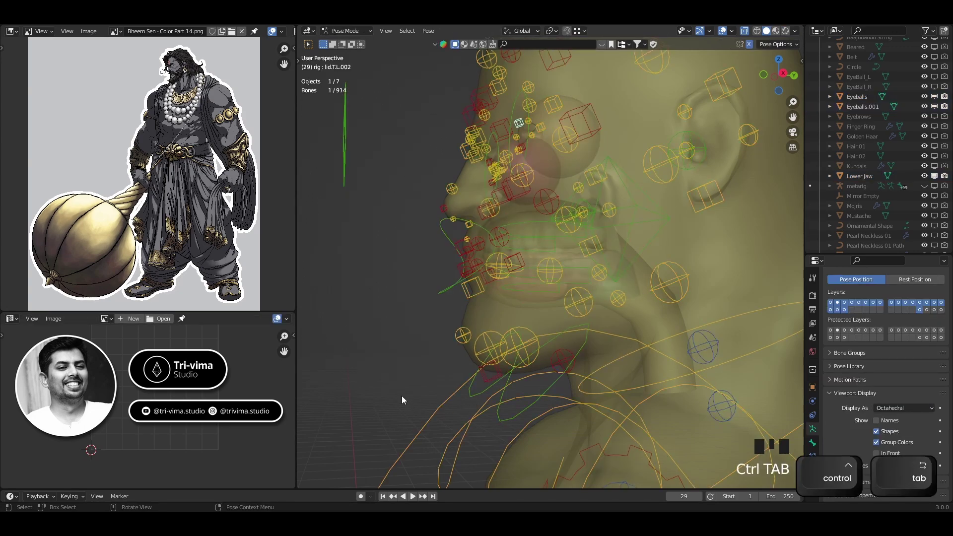
click(481, 397)
key(r)
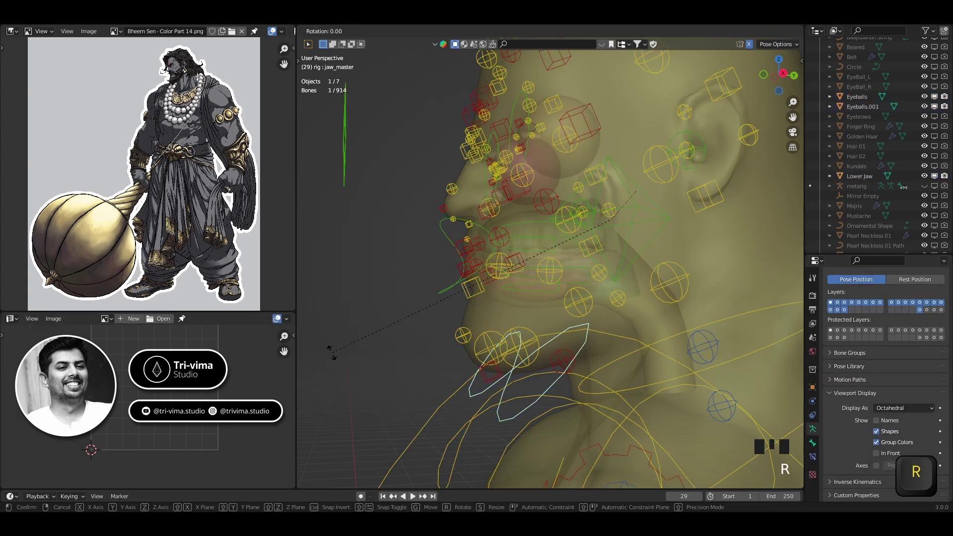
key(x)
right_click(542, 266)
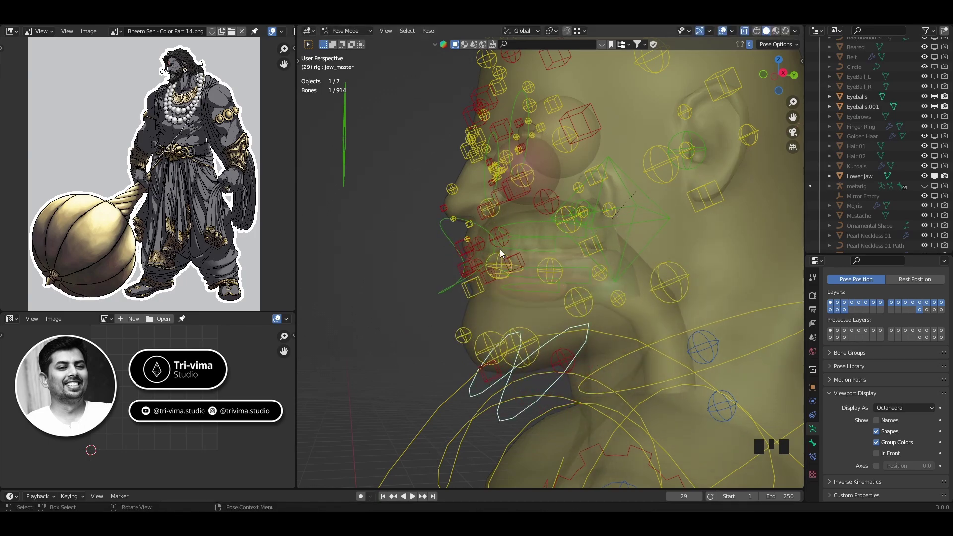
Step: Examine the mouth and teeth area from the front with X-ray display on and off
middle_drag(500, 253, 570, 300)
key(alt+z)
scroll(635, 282, up, 4)
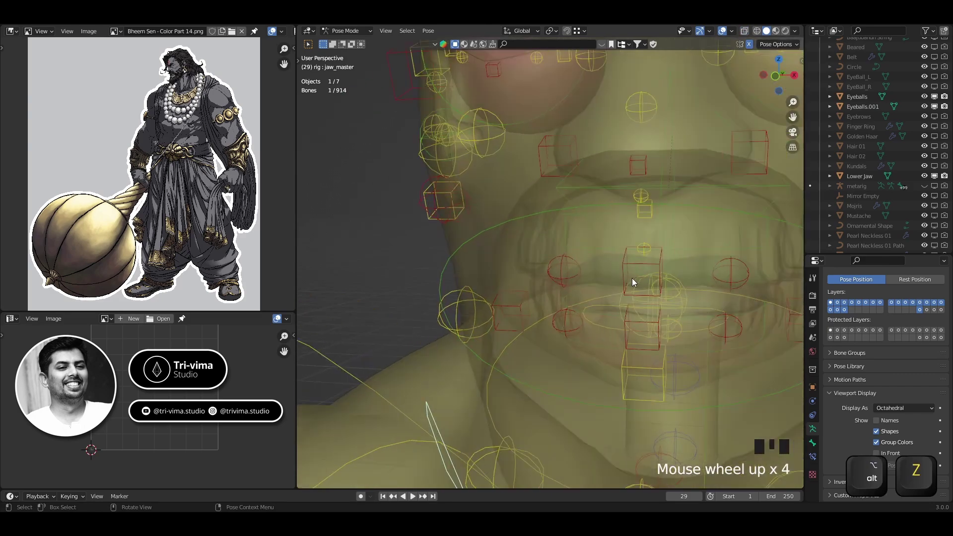
key(alt+z)
key(alt+z)
key(alt+z)
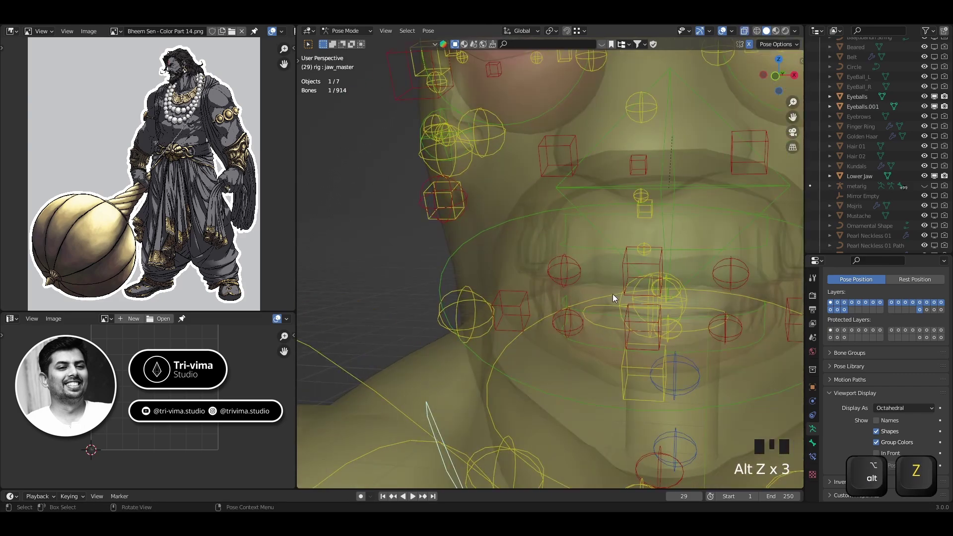
Step: Return the rig to Object Mode and turn off X-ray display so the body mesh is shown solid
key(Tab)
key(ctrl+Tab)
click(540, 303)
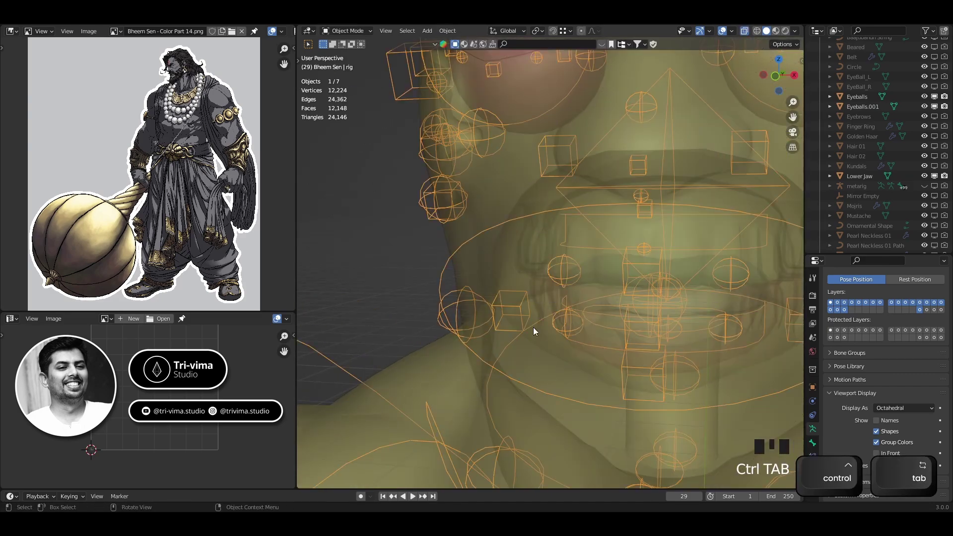
scroll(566, 325, down, 3)
middle_drag(599, 323, 577, 317)
key(alt+z)
scroll(575, 318, down, 3)
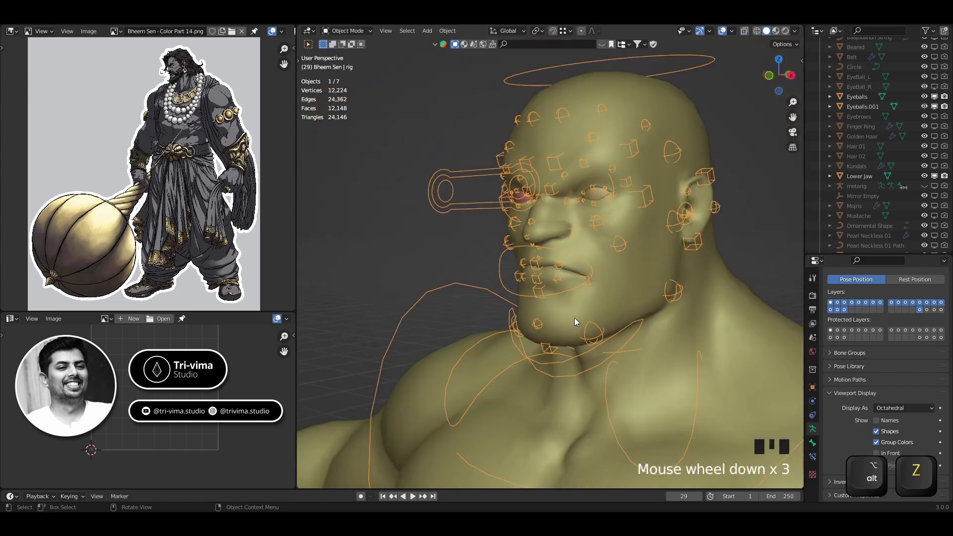
Step: Inspect the face controls around the eyes, nose and mouth up close, and the full body with its rig
scroll(469, 224, up, 5)
shift+middle_drag(470, 234, 462, 292)
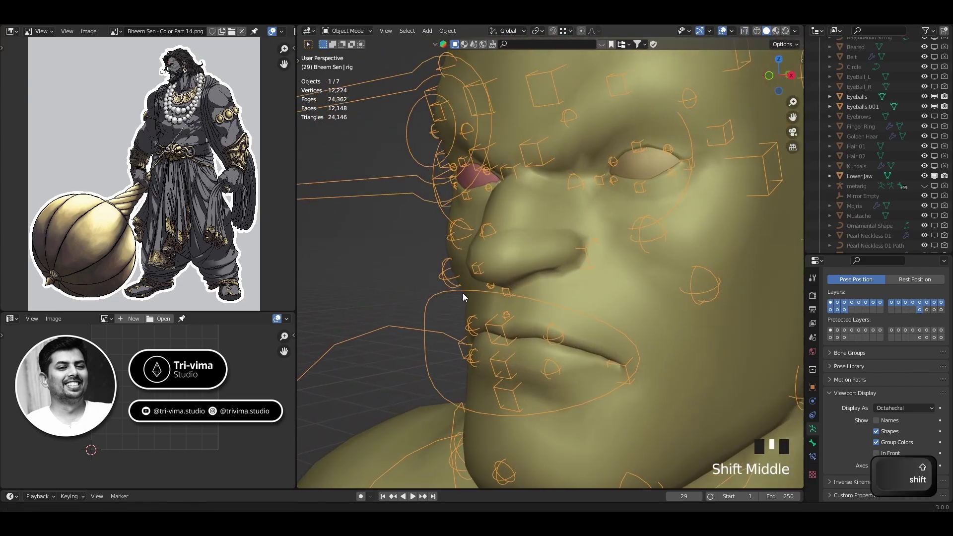
scroll(492, 269, down, 4)
shift+middle_drag(609, 356, 481, 347)
scroll(558, 297, down, 3)
middle_drag(603, 343, 647, 317)
scroll(574, 356, down, 3)
scroll(598, 260, down, 4)
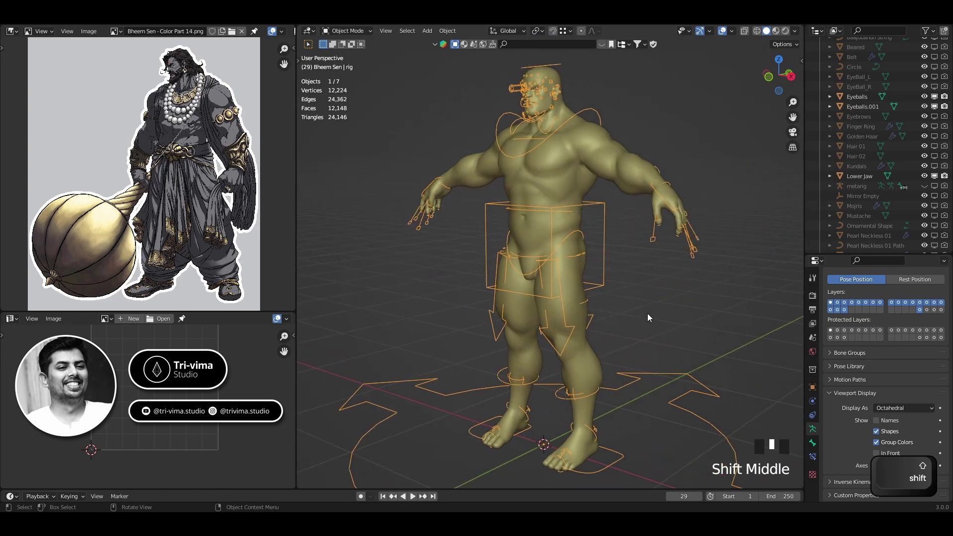